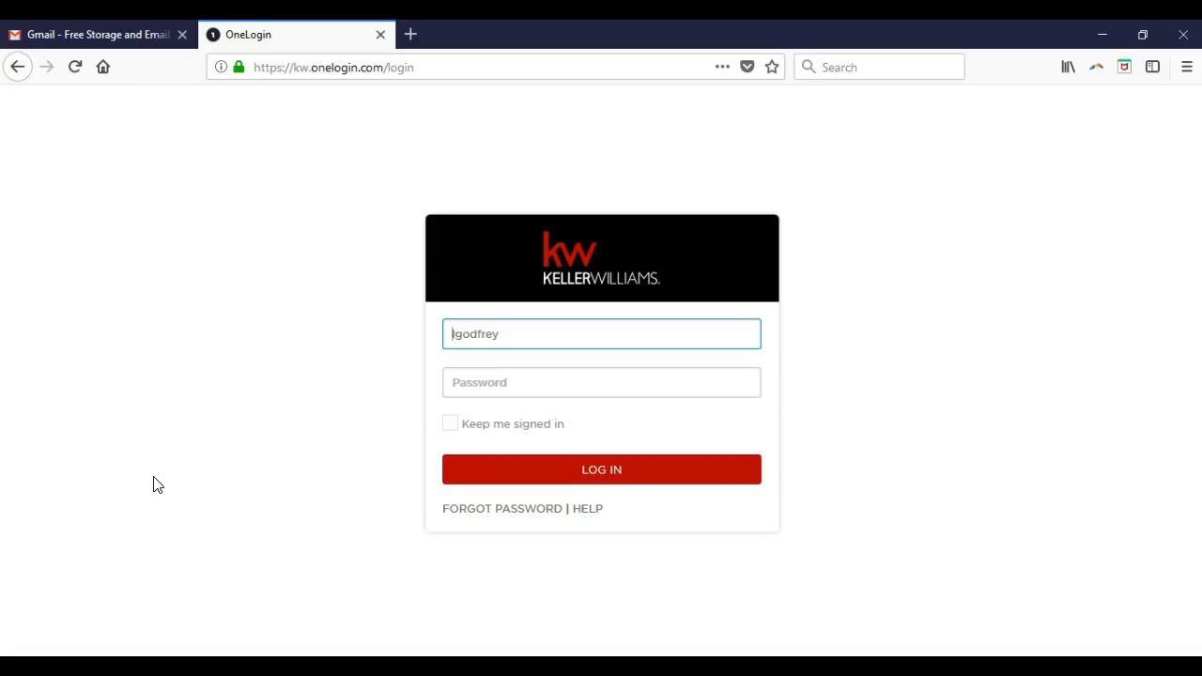
- Enter the account password in the OneLogin sign-in form, replacing the mistyped entry
left_click(520, 388)
type("****")
key("BackSpace")
key("BackSpace")
key("BackSpace")
key("BackSpace")
type("********")
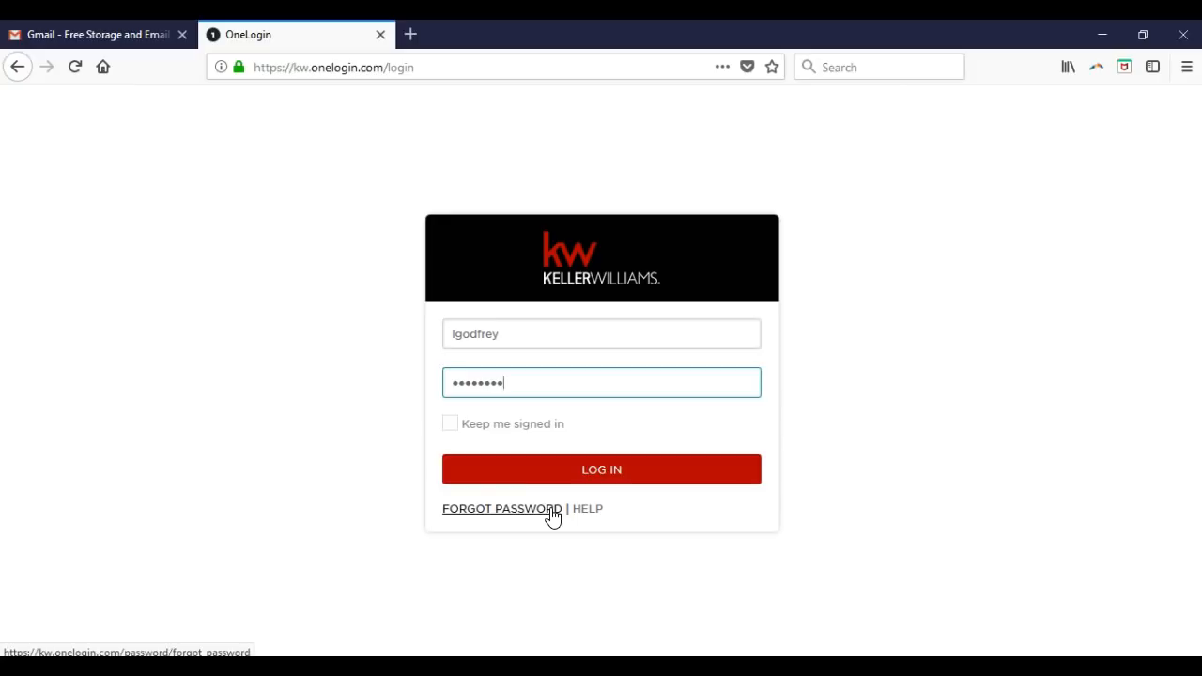
- Log in to Keller Williams to load the MyKW home dashboard with the eEdge Control Panel
left_click(582, 472)
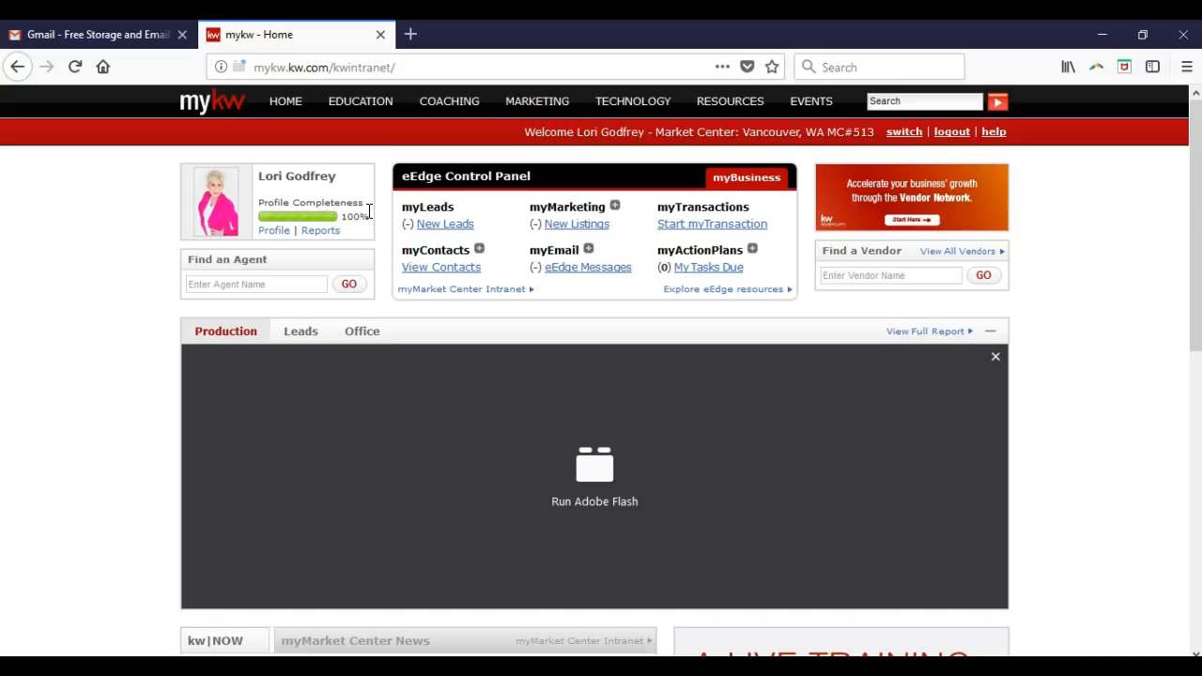
- Load google.com in a new browser tab
left_click(413, 34)
type("google.com")
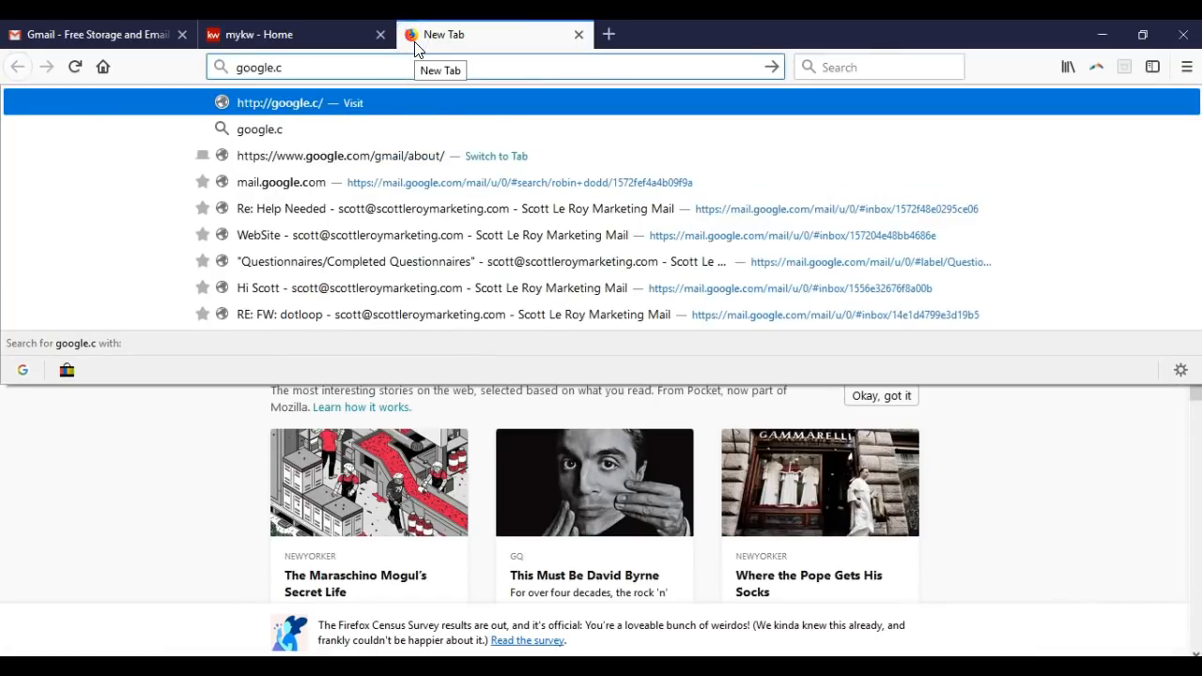
key("Return")
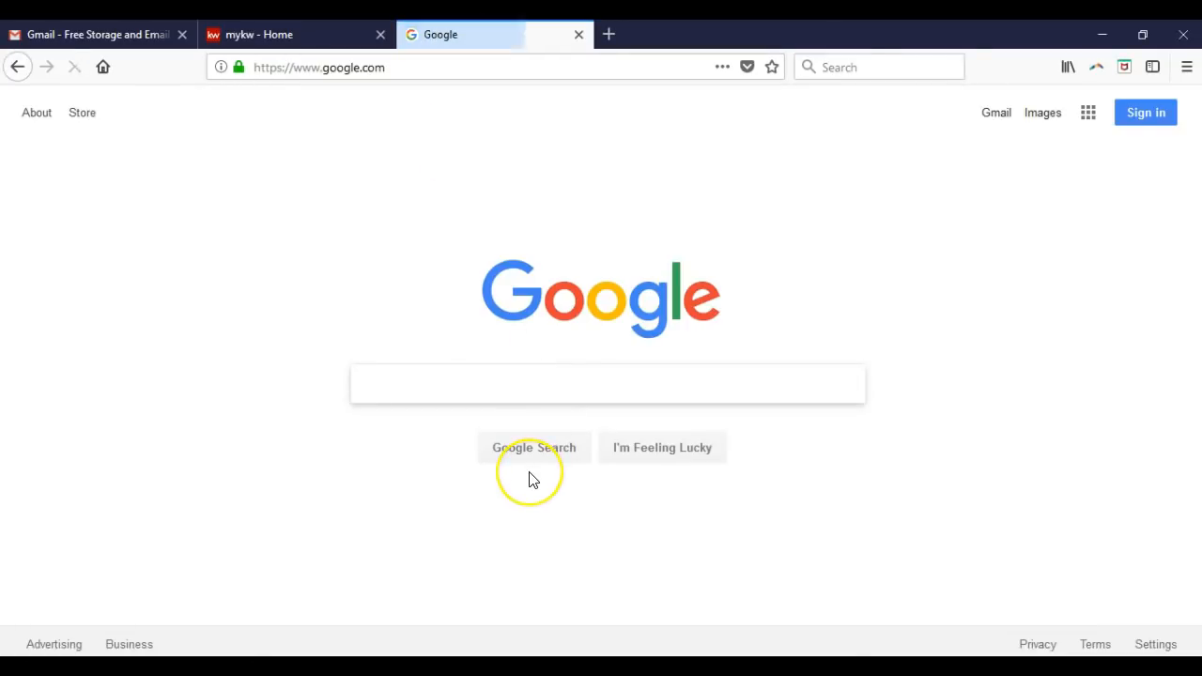
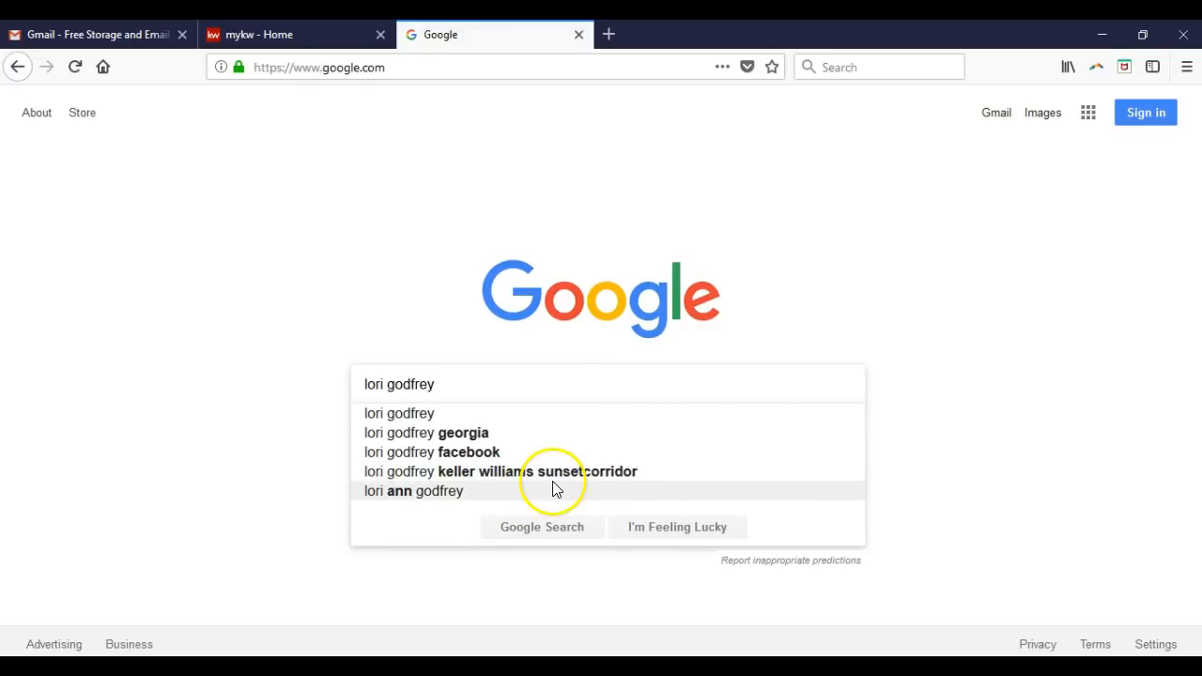
- Search Google for the agent's full name and scroll through the results
left_click(569, 543)
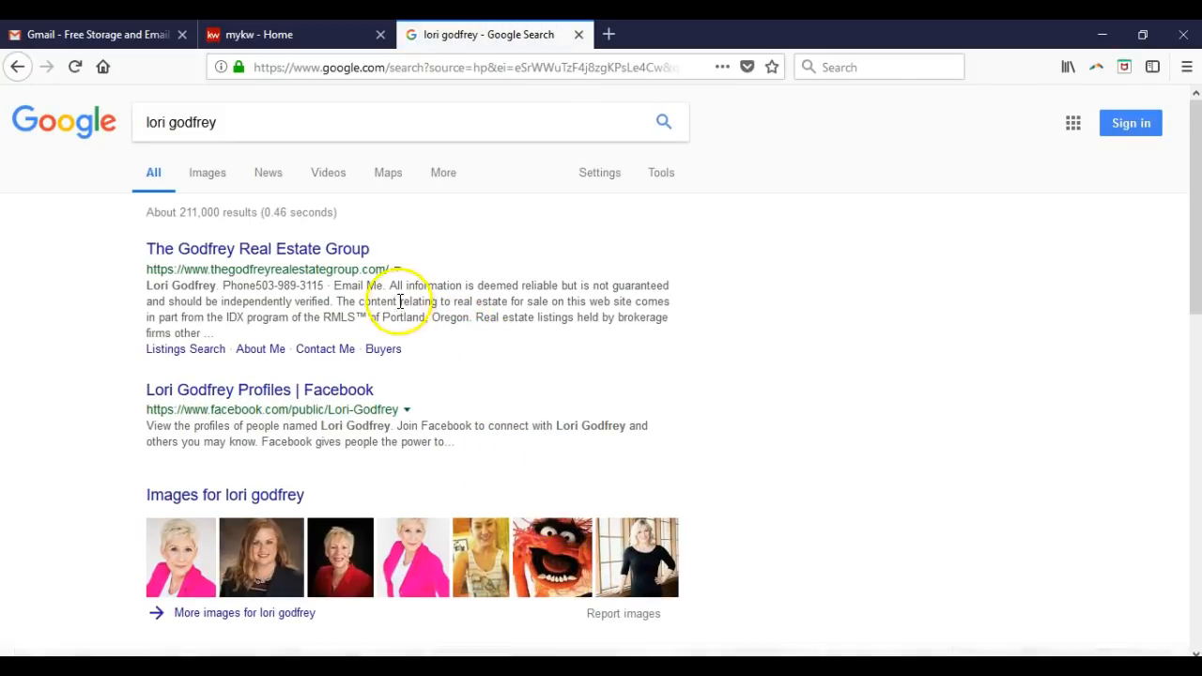
scroll(350, 301, "down", 1)
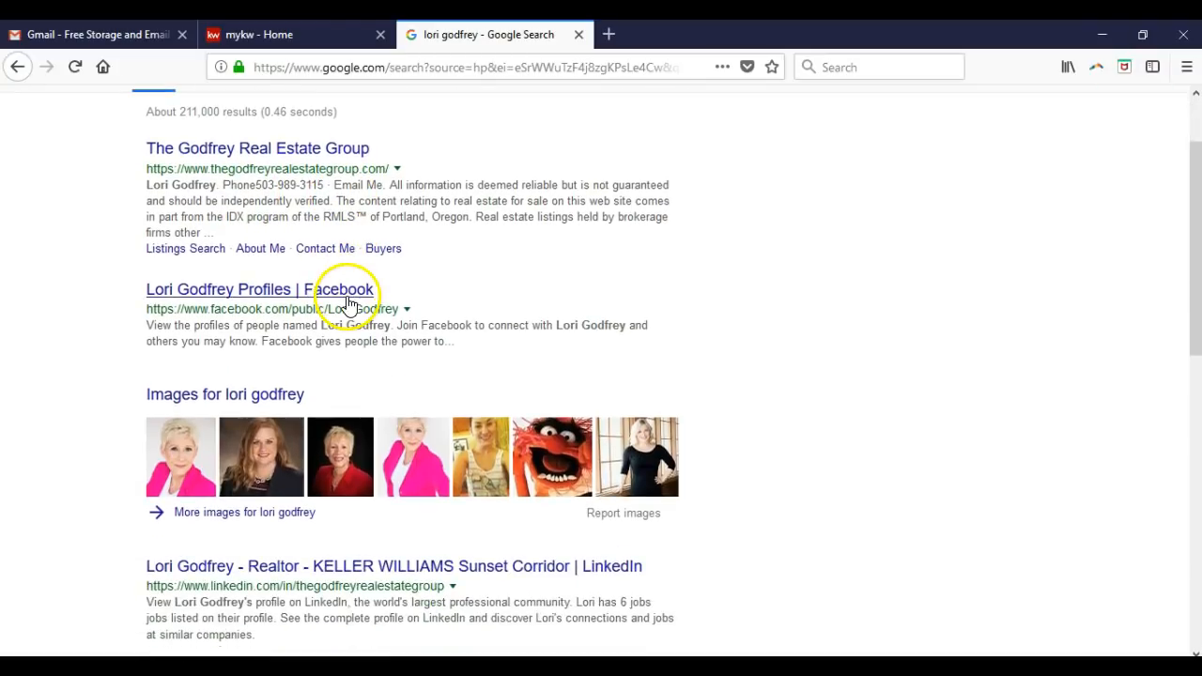
scroll(352, 302, "down", 2)
scroll(333, 319, "down", 2)
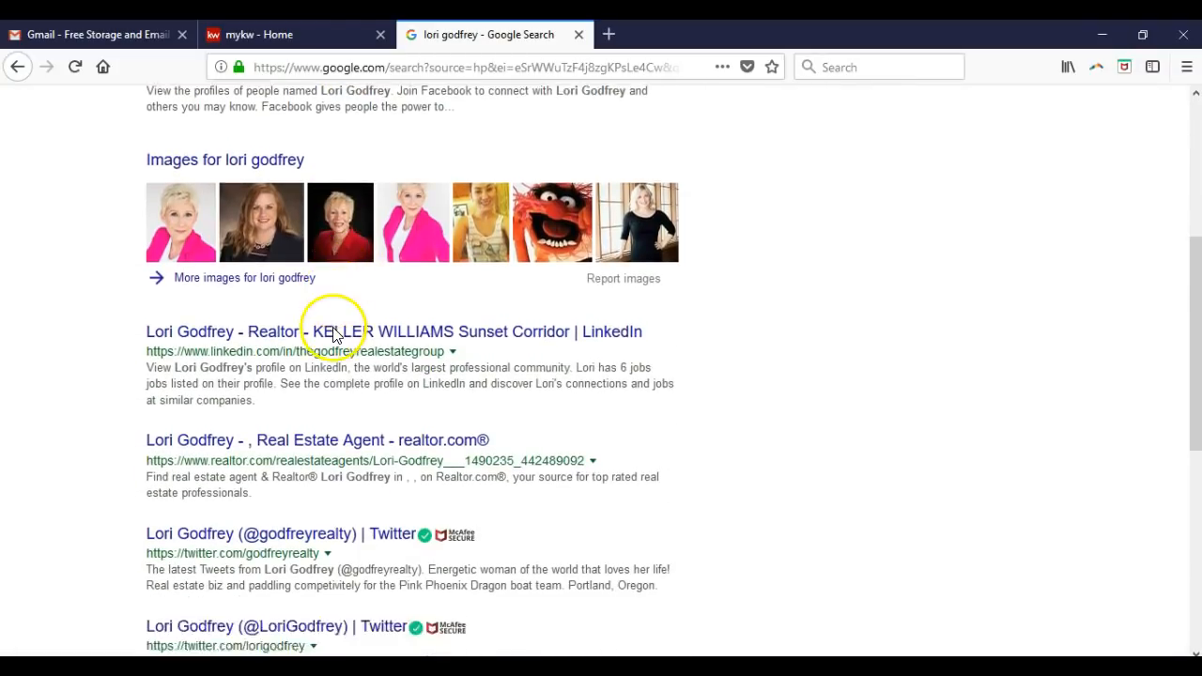
scroll(327, 357, "down", 3)
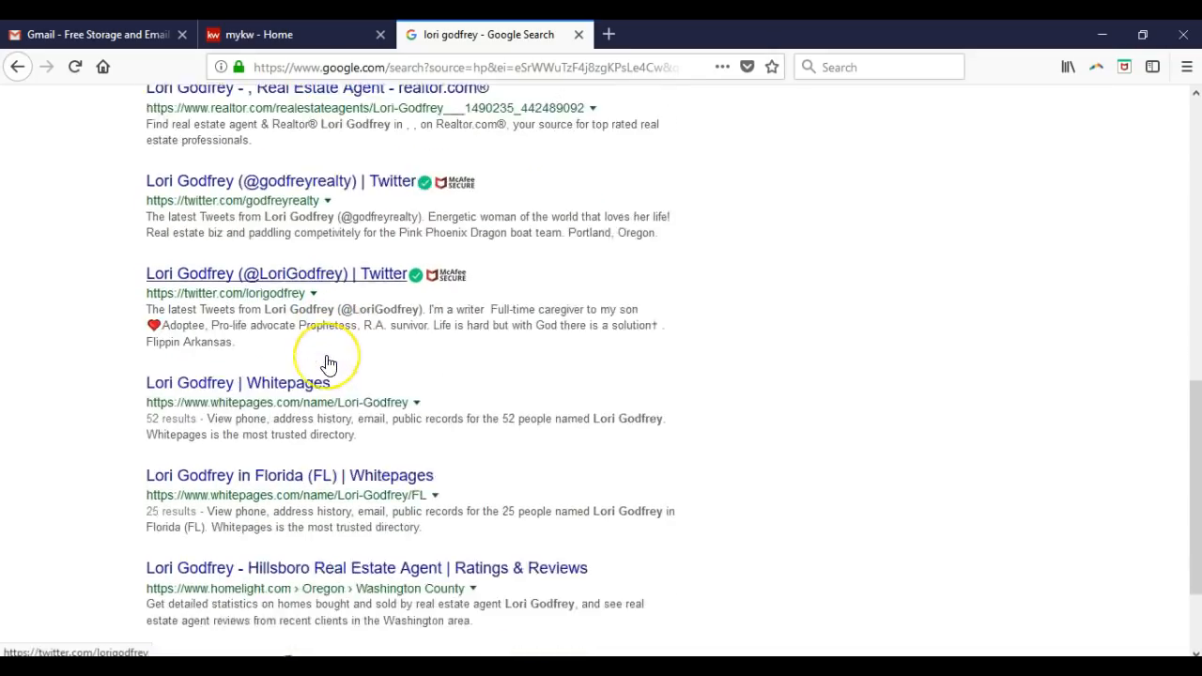
scroll(328, 352, "up", 8)
- Add 'keller williams' to the agent-name query and rerun the search
left_click(384, 115)
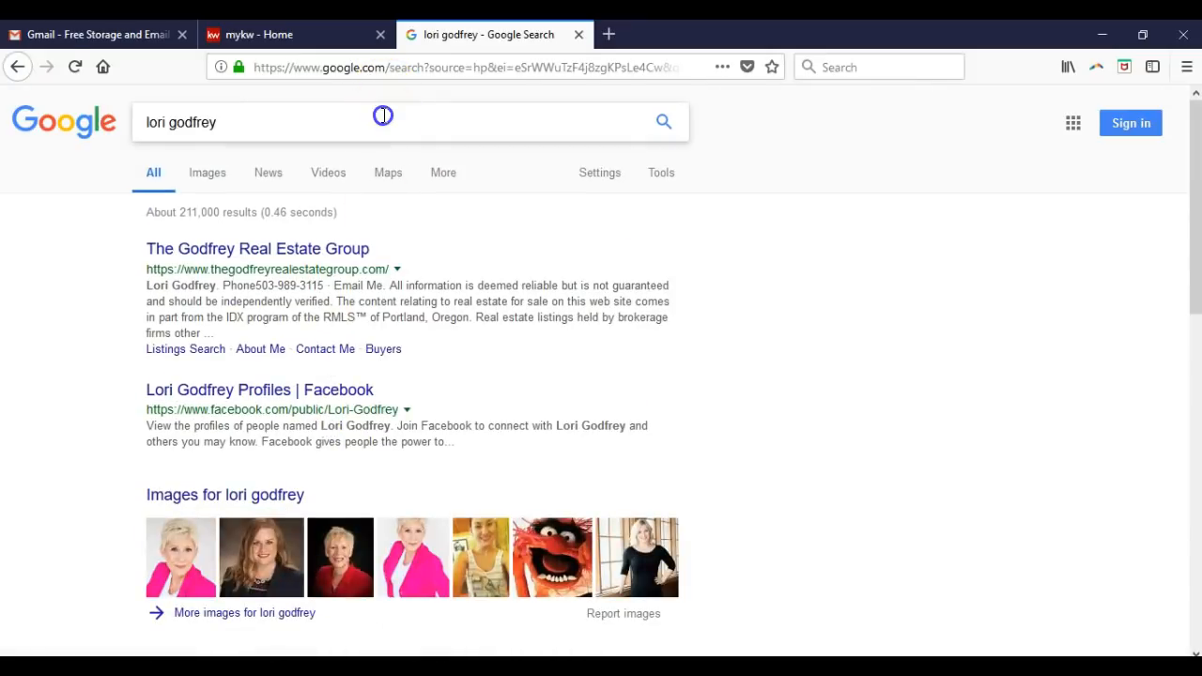
type("keller wllia")
key("BackSpace")
key("BackSpace")
key("BackSpace")
key("BackSpace")
type("illiams")
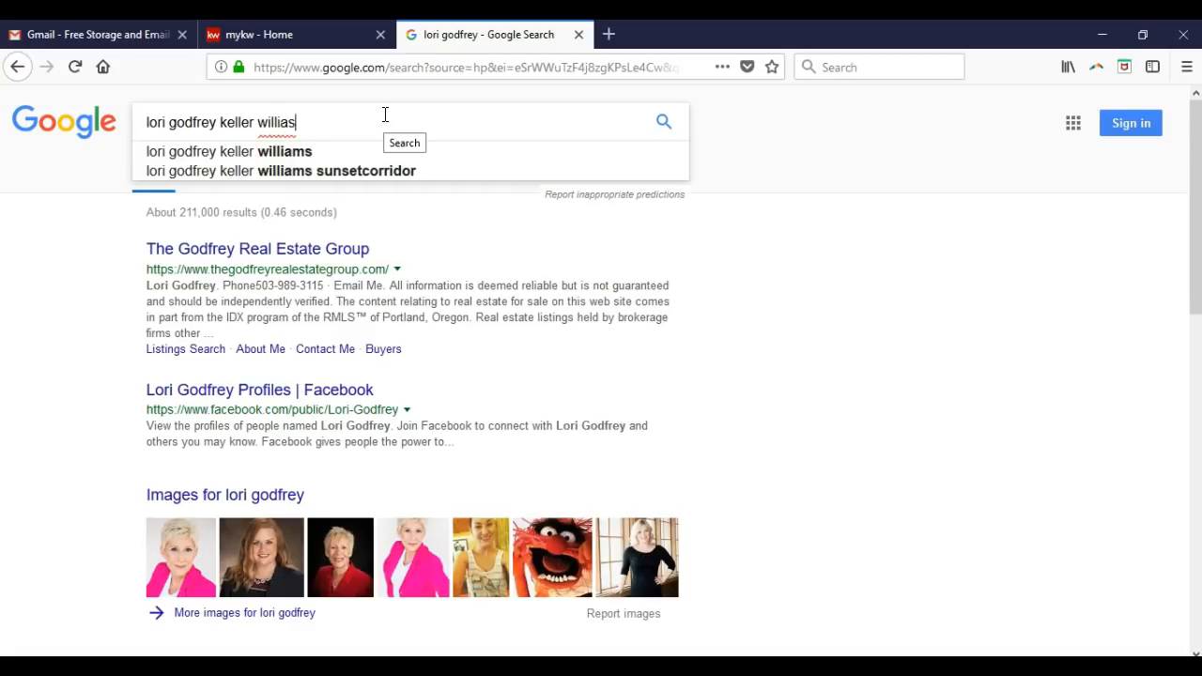
key("Return")
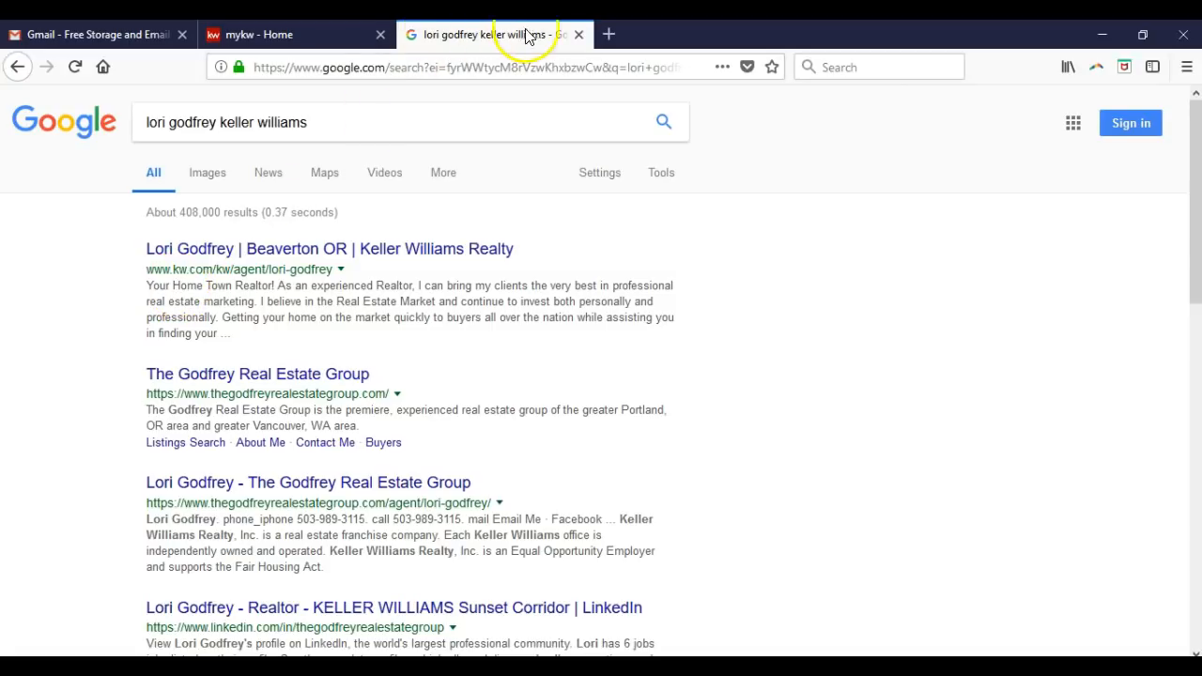
- Close the Google tab to return to the MyKW Home tab
left_click(578, 34)
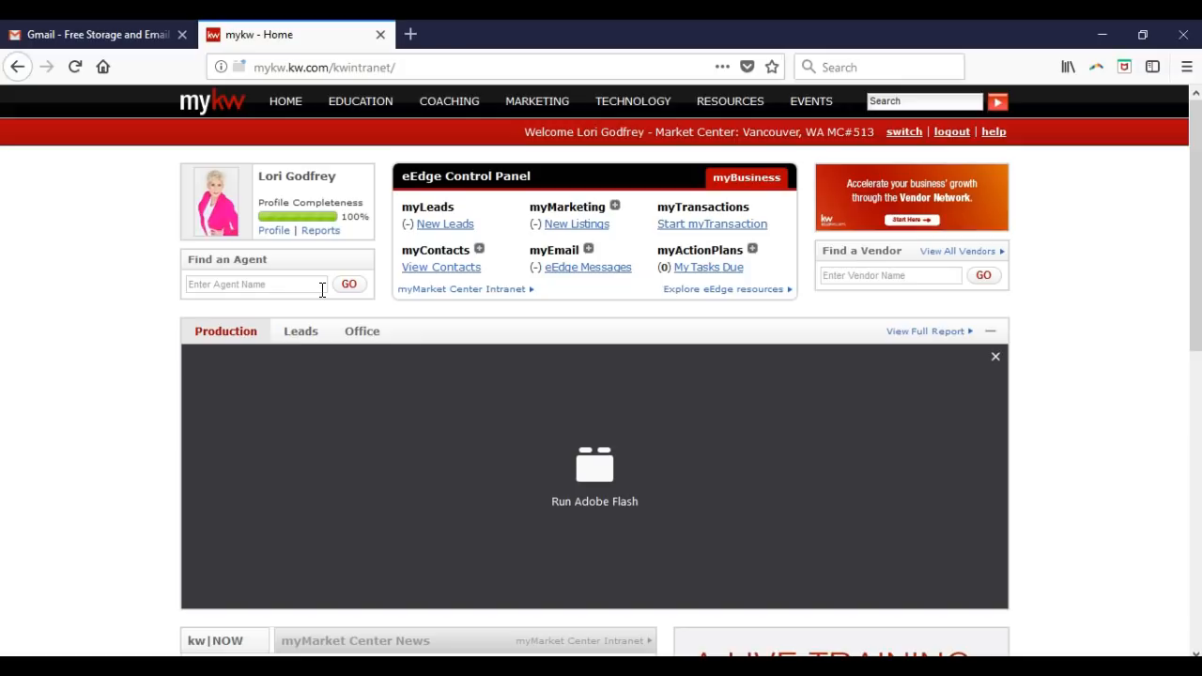
left_click(499, 471)
- Allow Adobe Flash so the Production Trends, Cap Status and Ratio Conversion panels display
left_click(524, 484)
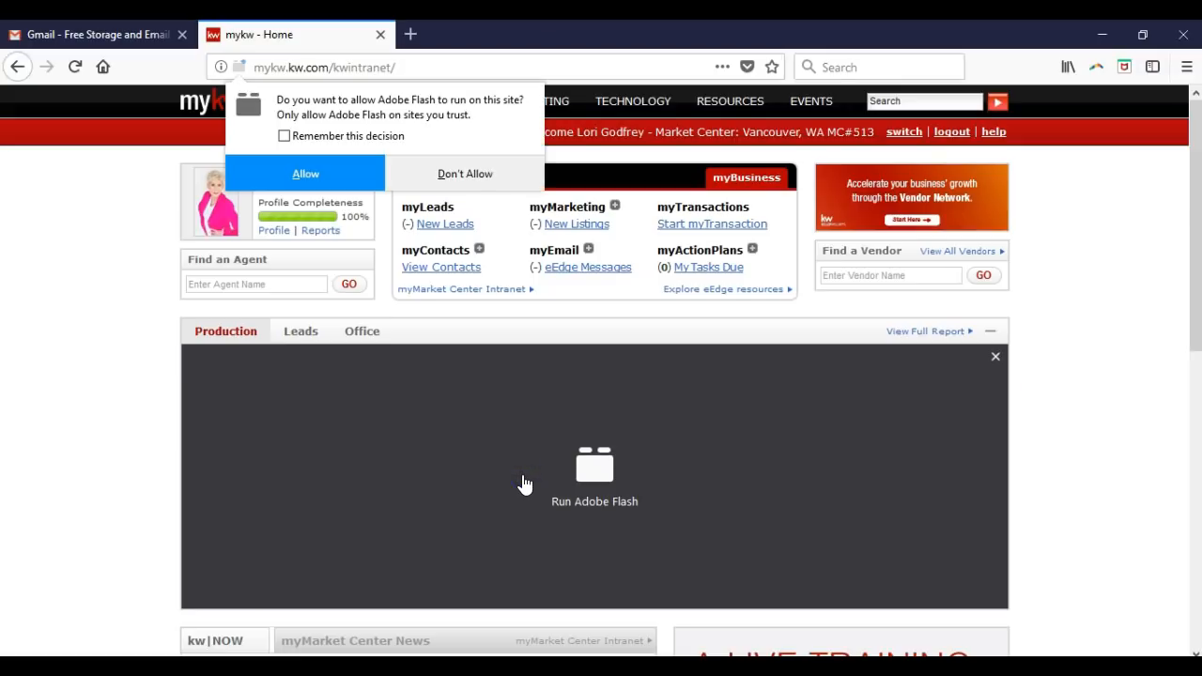
left_click(331, 186)
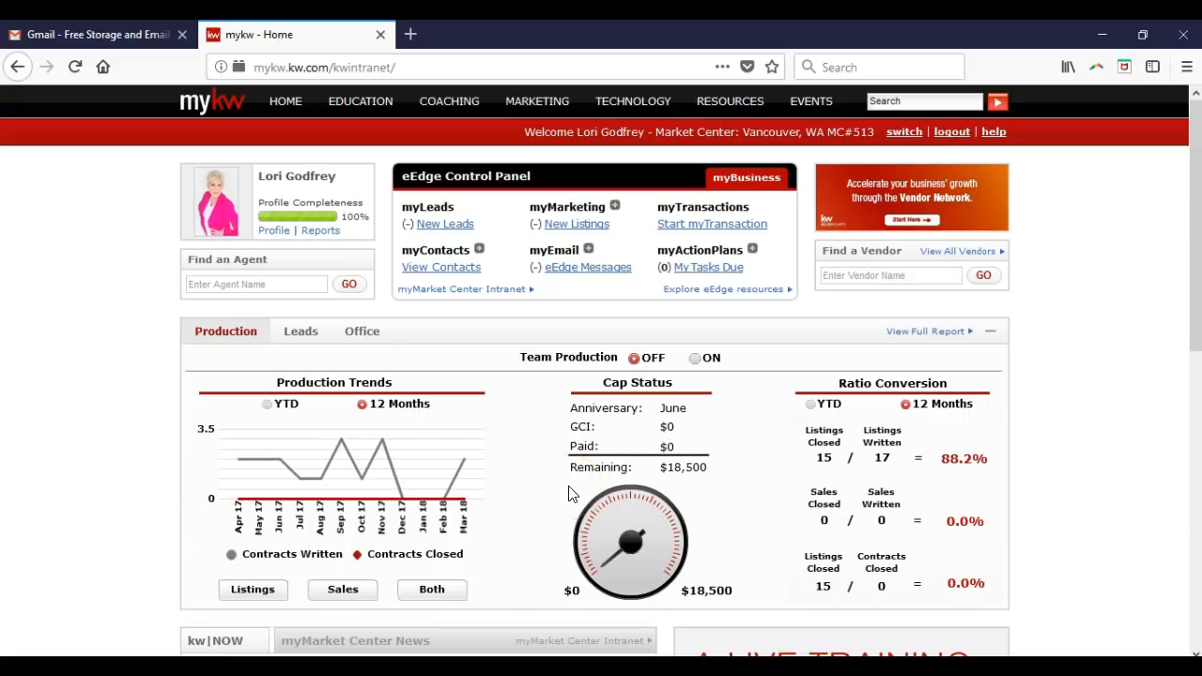
left_click(413, 516)
- Expand myContacts in the eEdge Control Panel to reveal Add New Contact and Shared Access
left_click(479, 252)
left_click(483, 285)
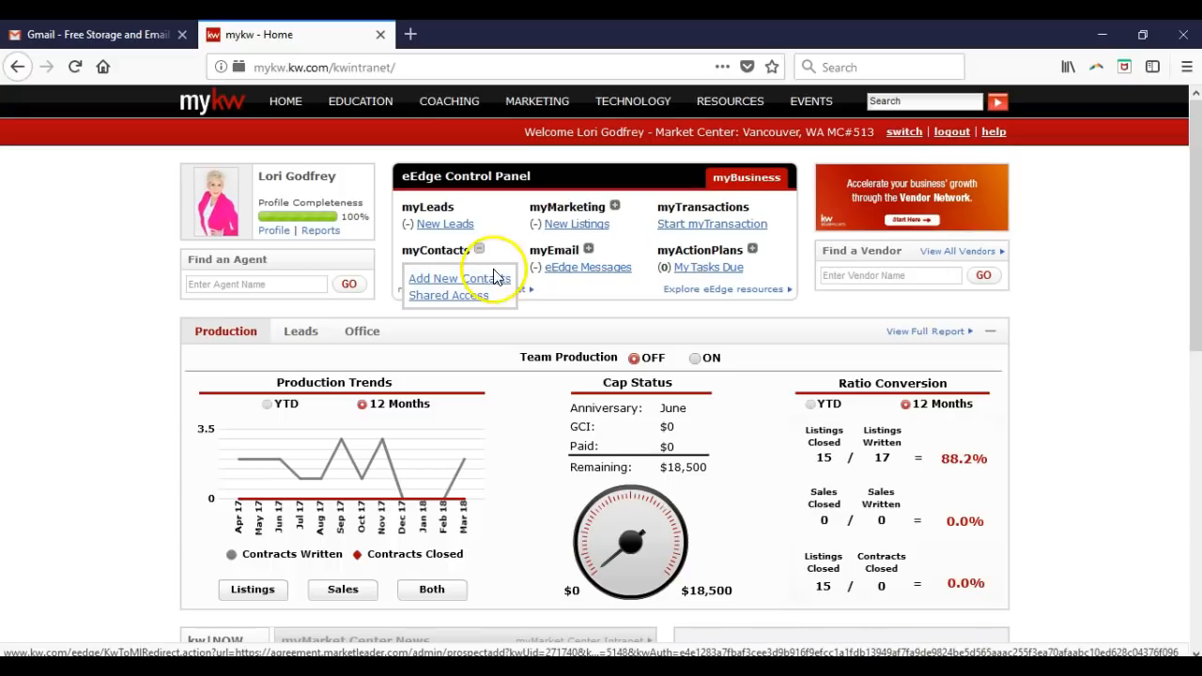
- Expand myMarketing, view Manage and Create Campaigns, then collapse myMarketing again
left_click(616, 207)
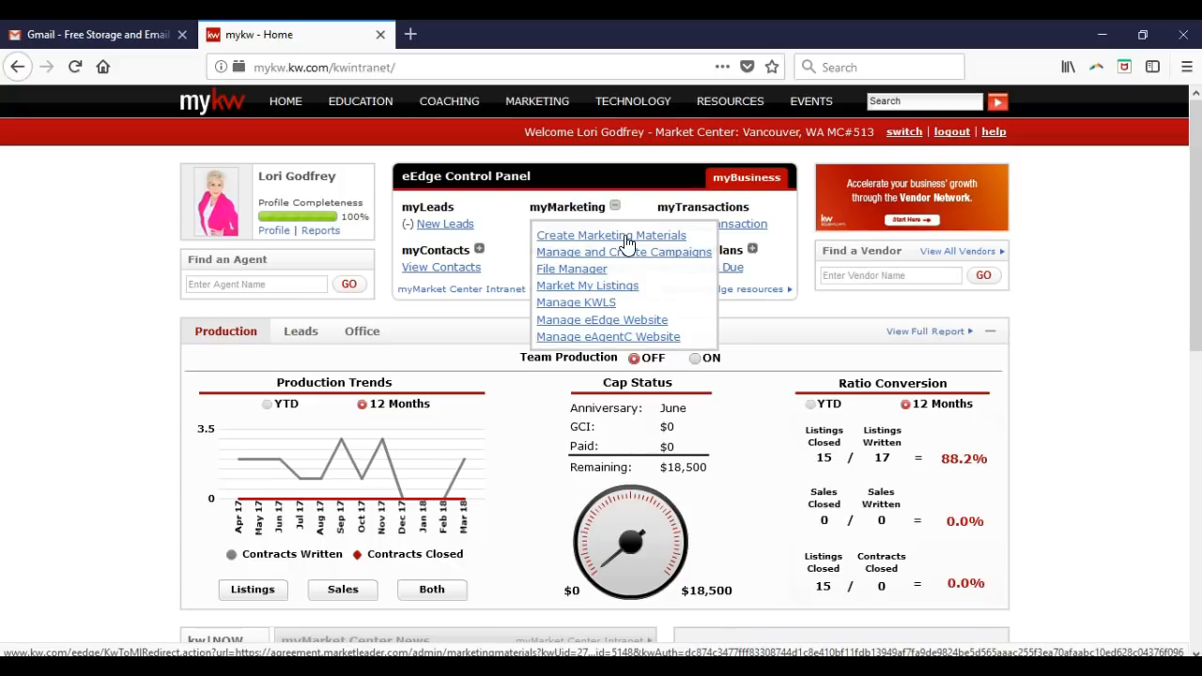
left_click(632, 255)
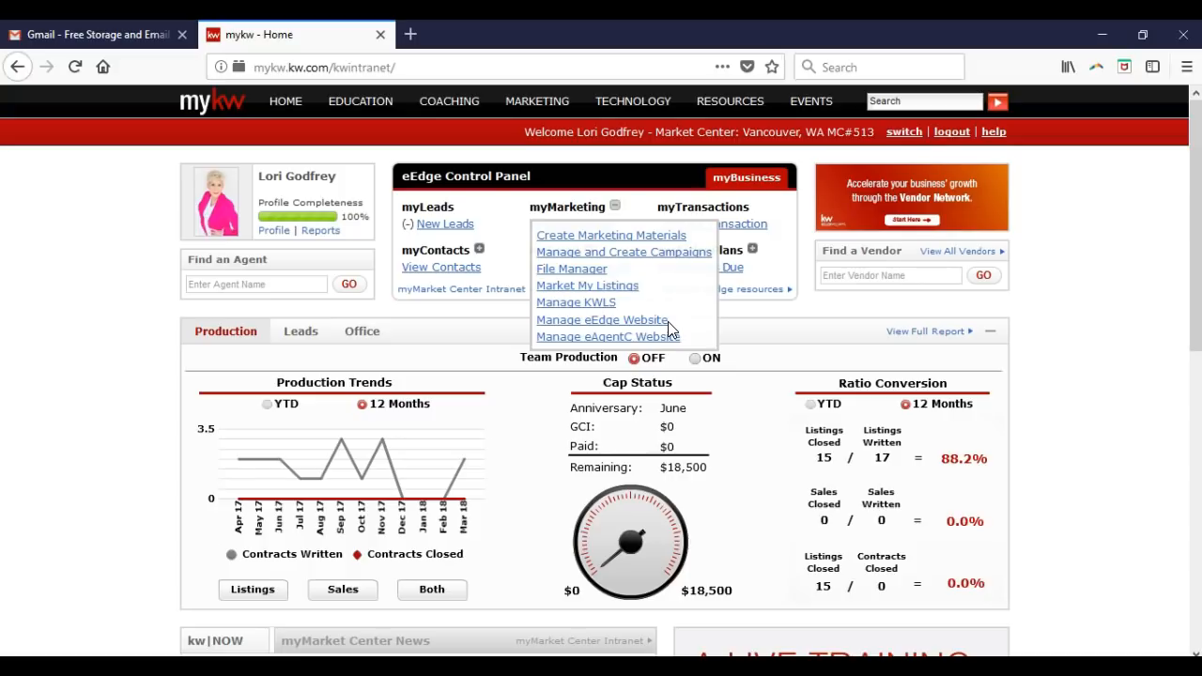
left_click(614, 205)
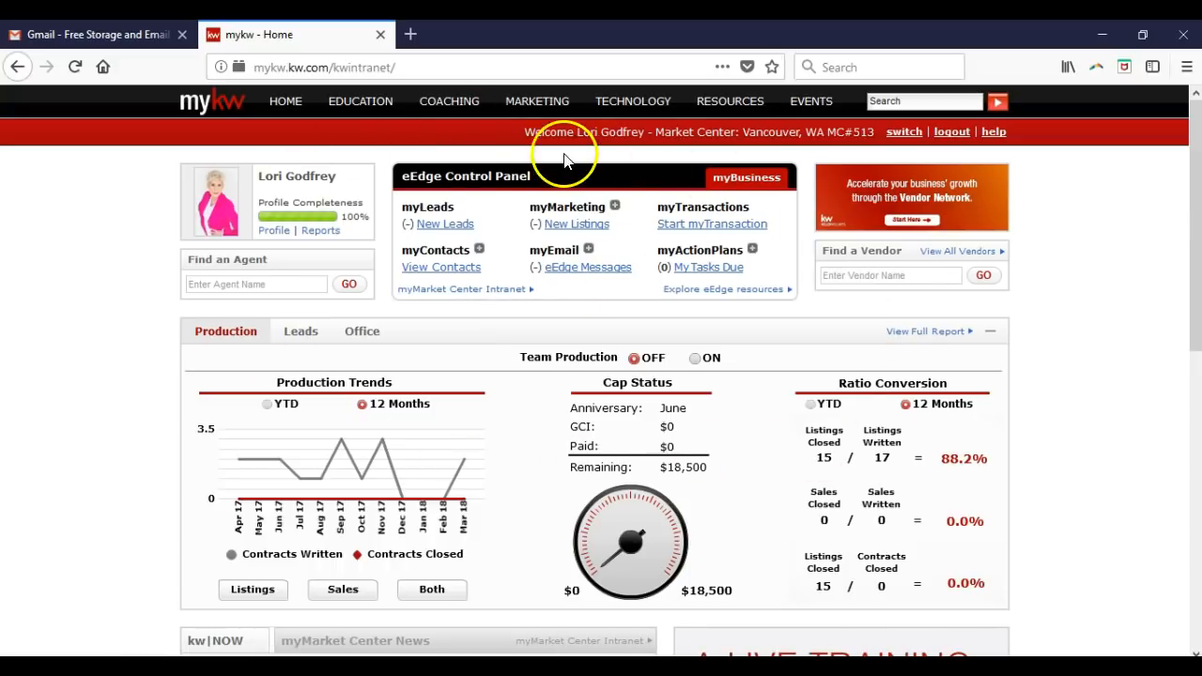
- Open KWConnect from the EDUCATION menu in MyKW's top navigation
mouse_move(358, 107)
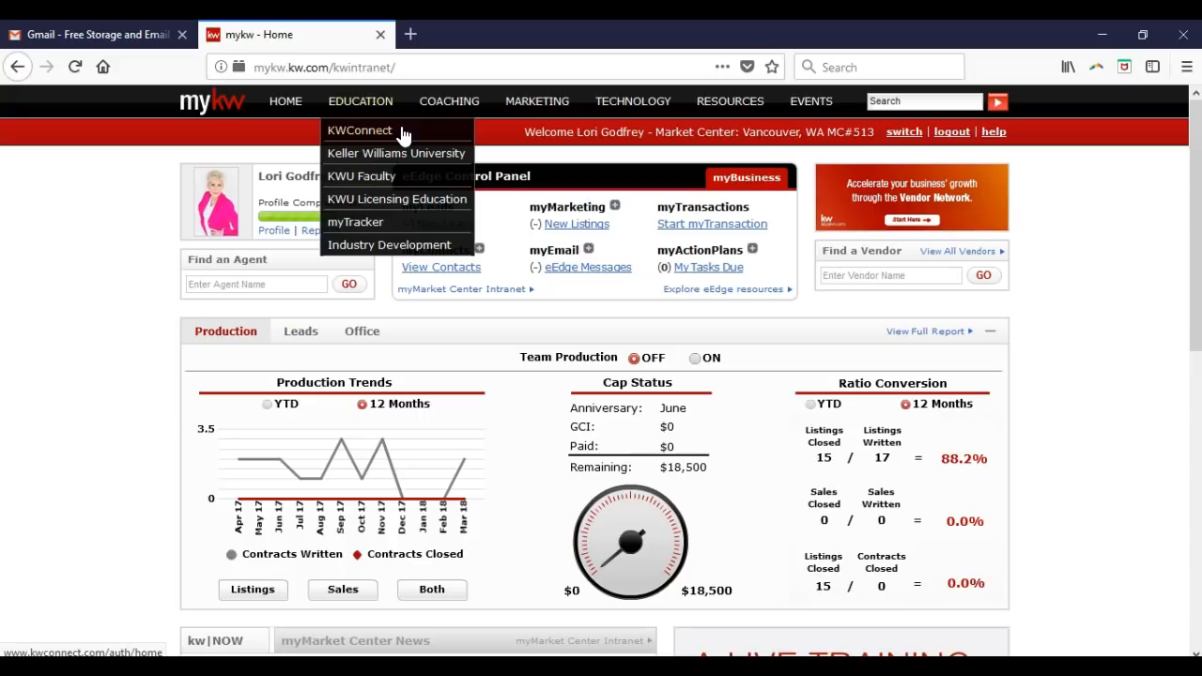
left_click(402, 134)
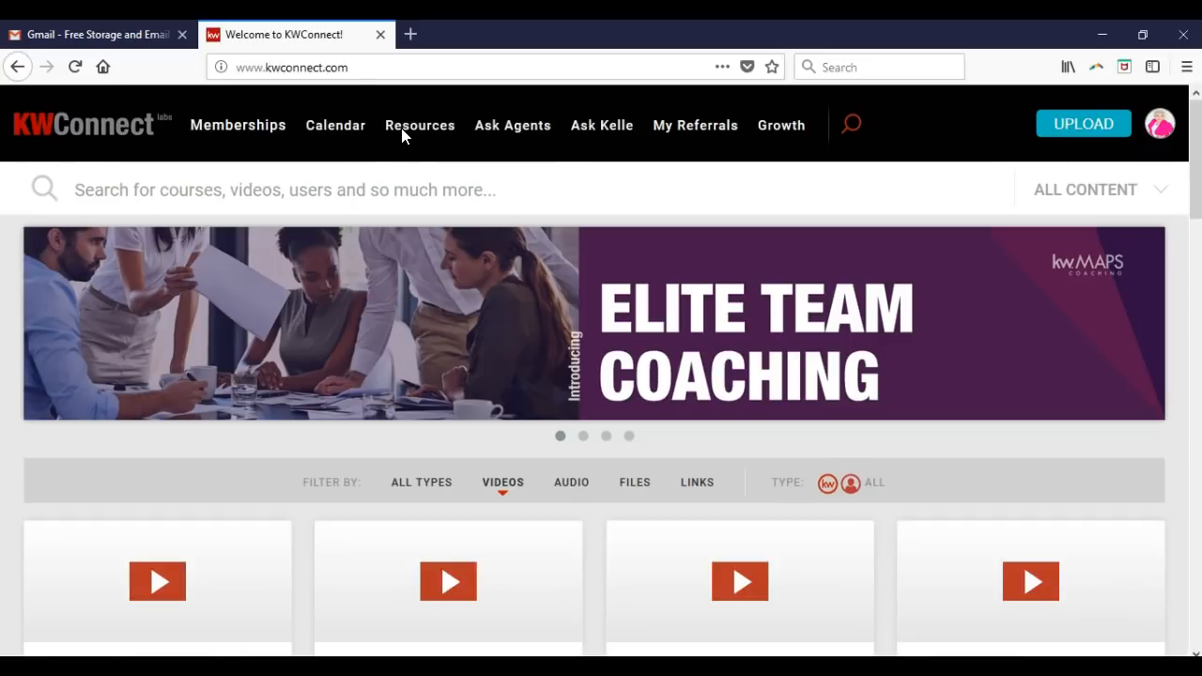
- Browse KWConnect's latest video cards, open the Power Up video, and return to the top
mouse_move(401, 127)
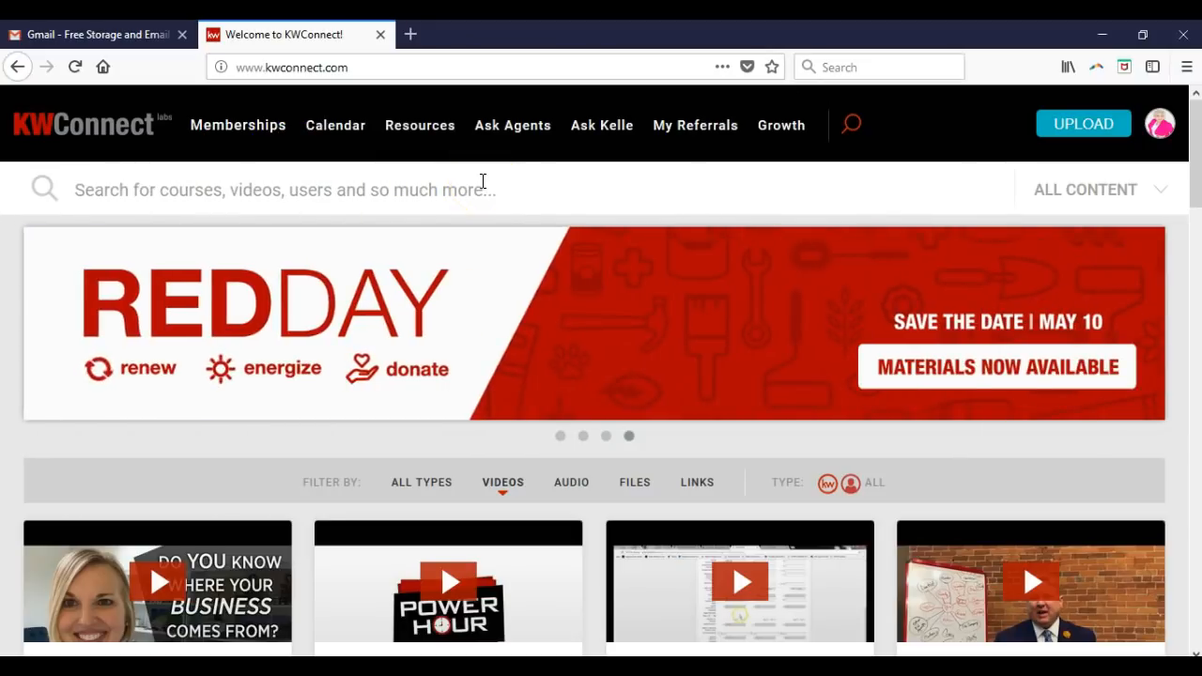
scroll(517, 190, "down", 1)
scroll(516, 190, "down", 2)
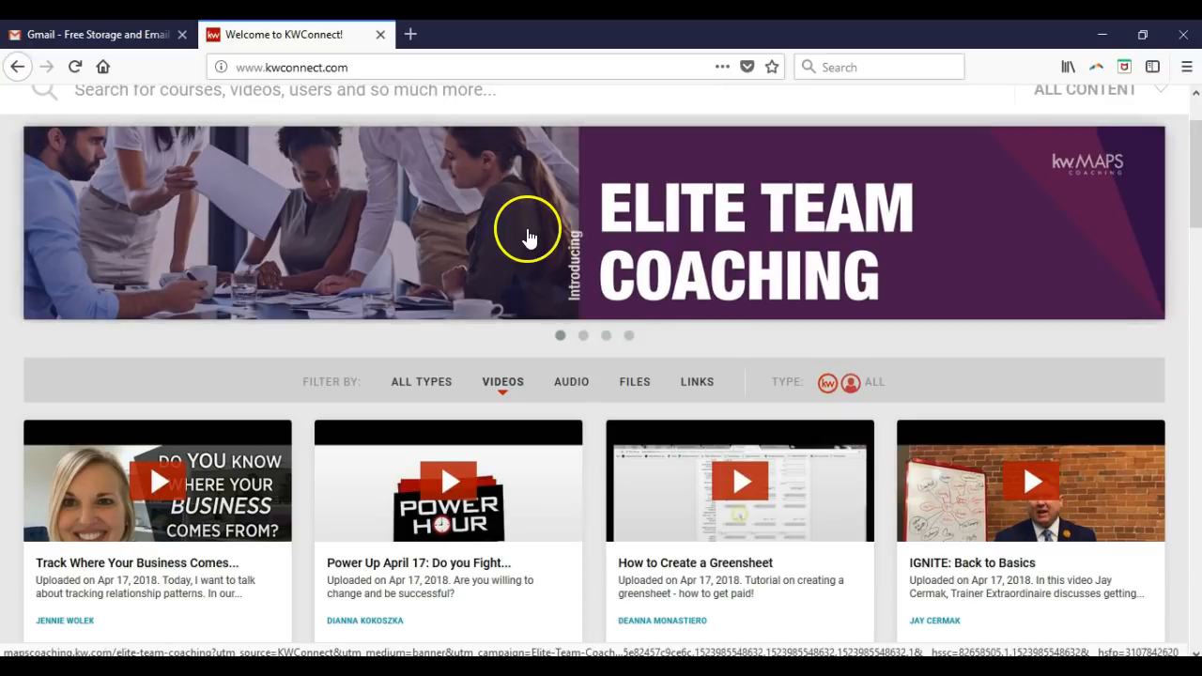
scroll(532, 240, "down", 1)
scroll(531, 240, "down", 6)
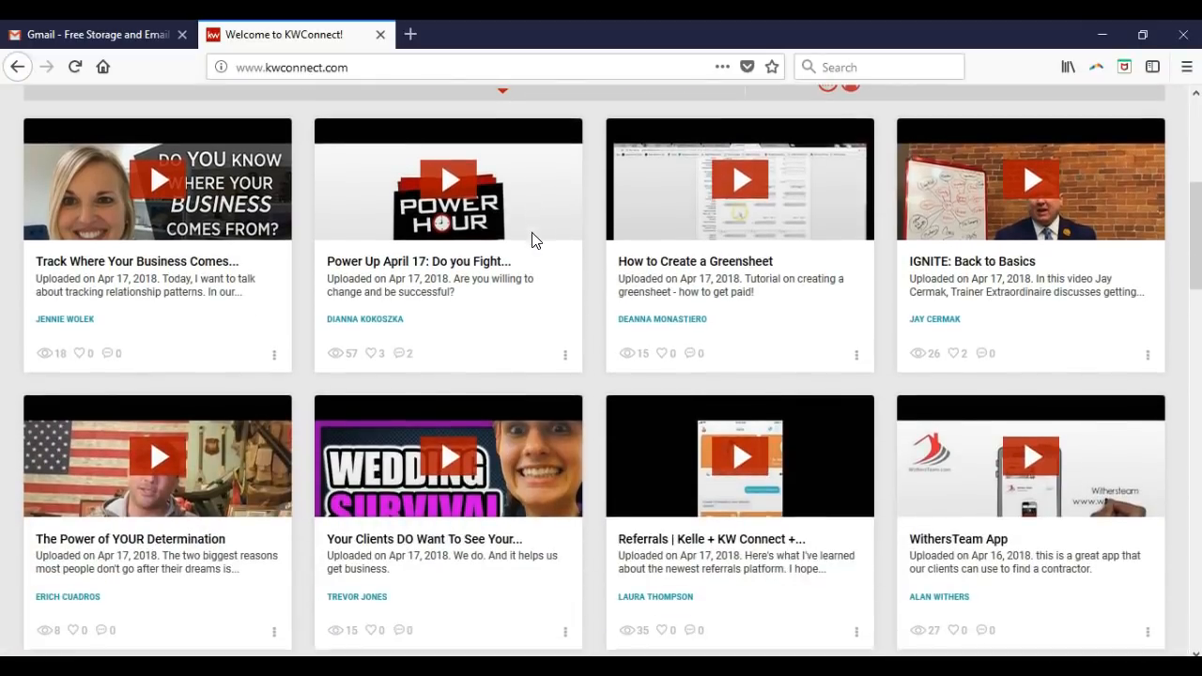
left_click(495, 275)
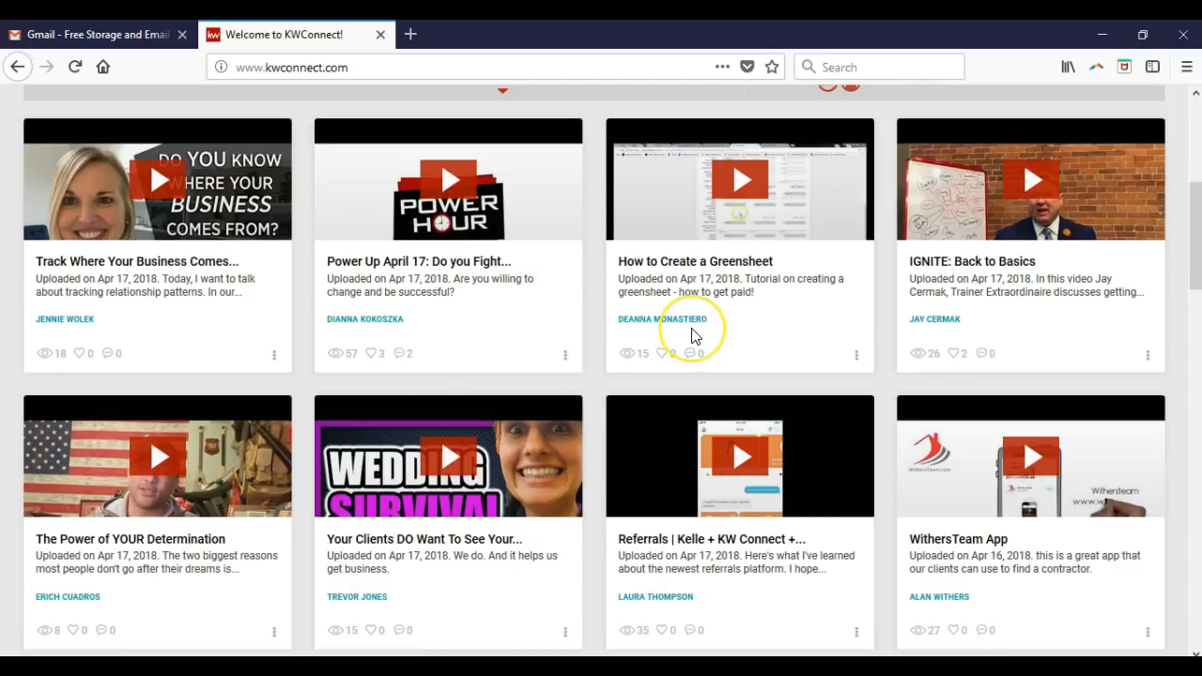
scroll(693, 336, "up", 5)
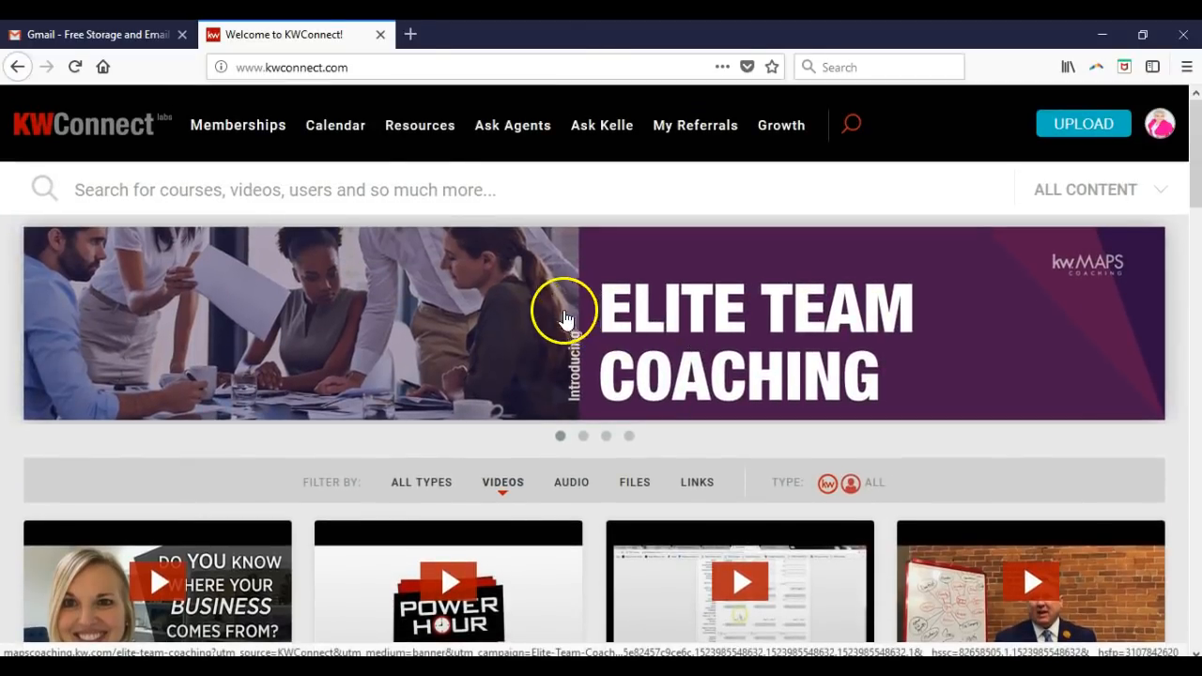
mouse_move(225, 136)
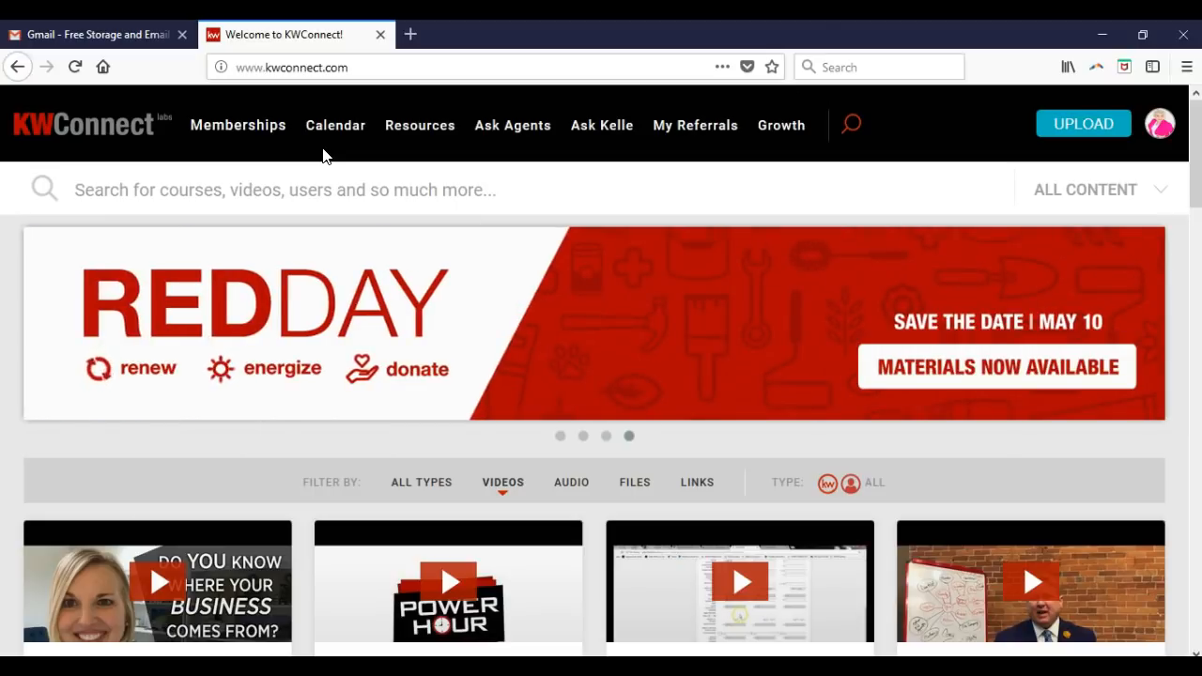
- Browse the KWConnect LIVE and MAPS Coaching resources, then go to Ask Kelle
left_click(311, 150)
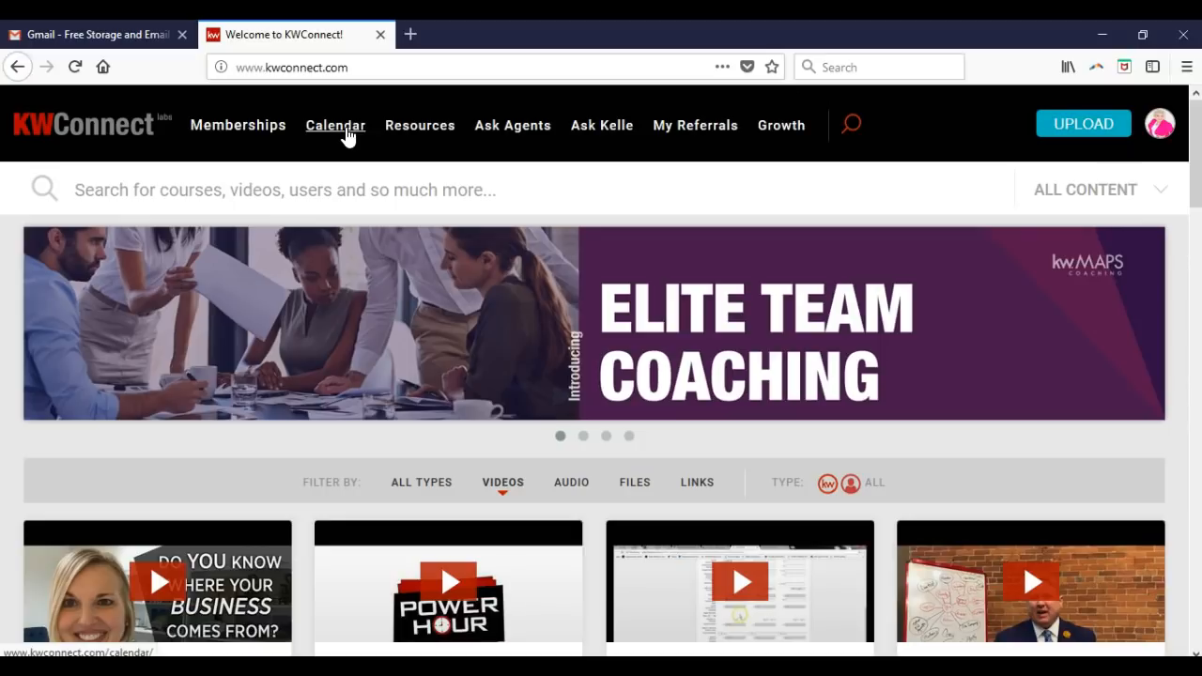
left_click(402, 134)
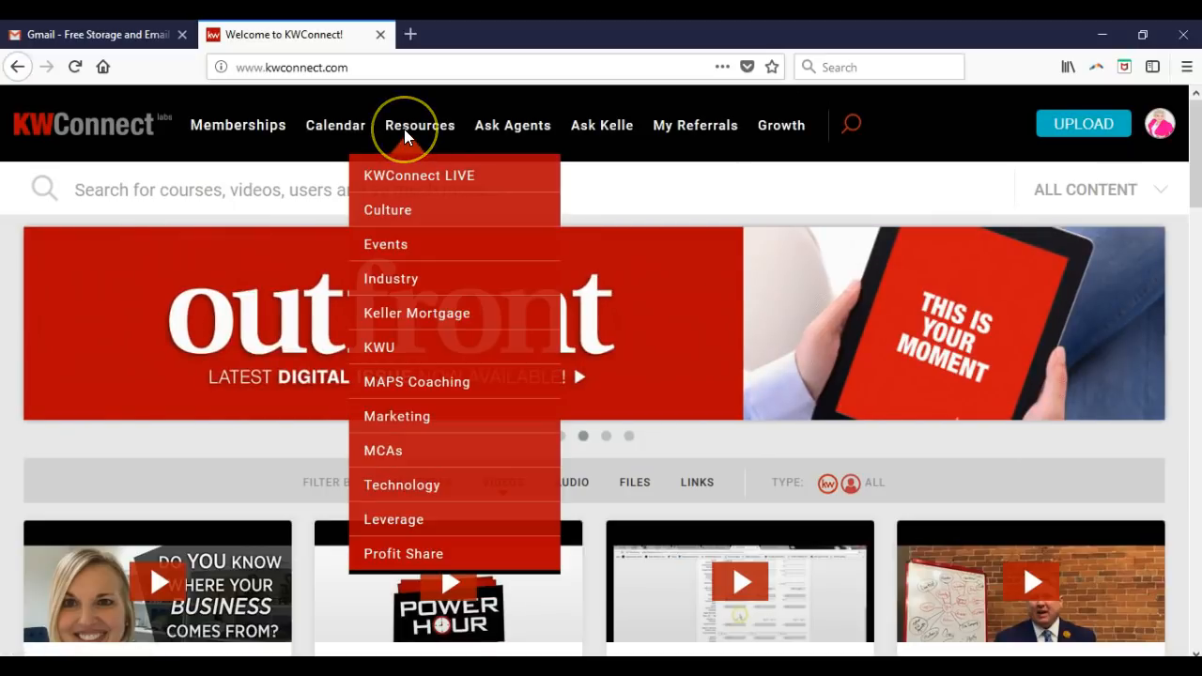
left_click(417, 178)
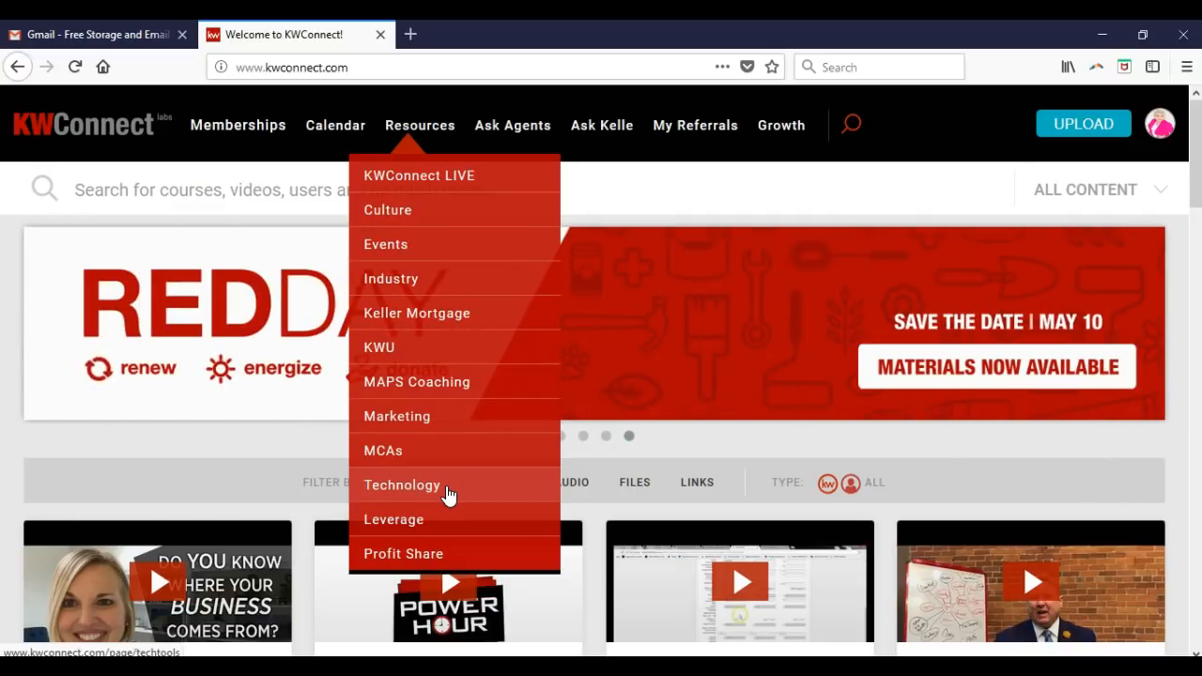
left_click(505, 373)
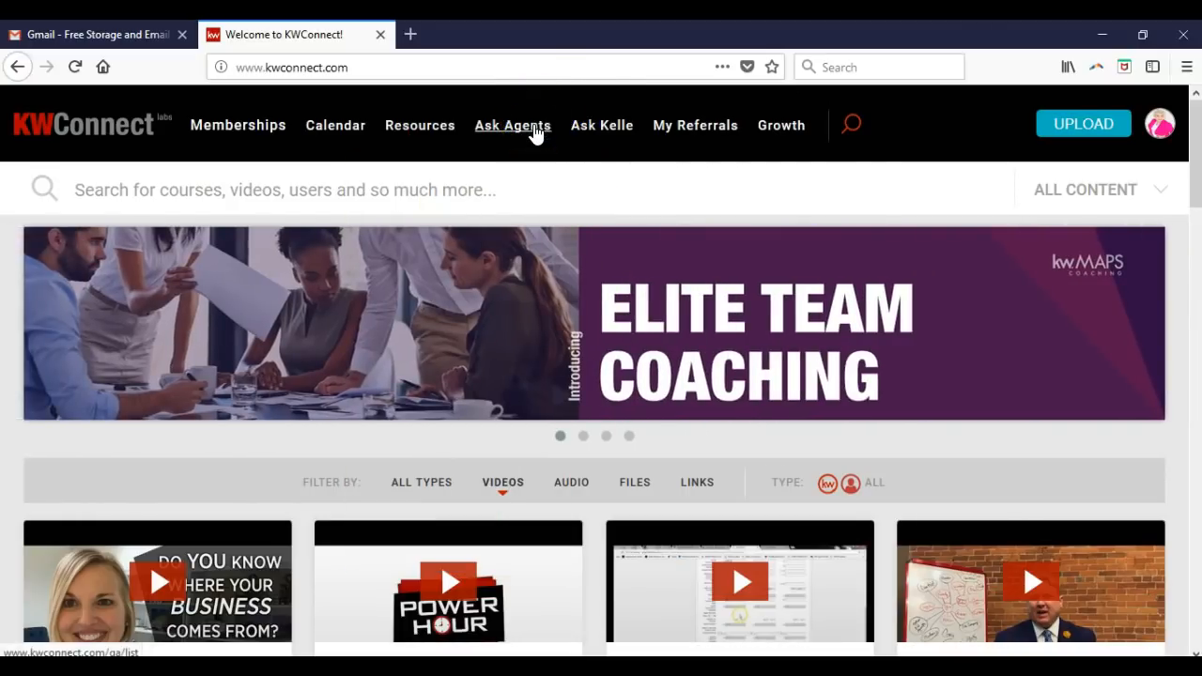
left_click(621, 139)
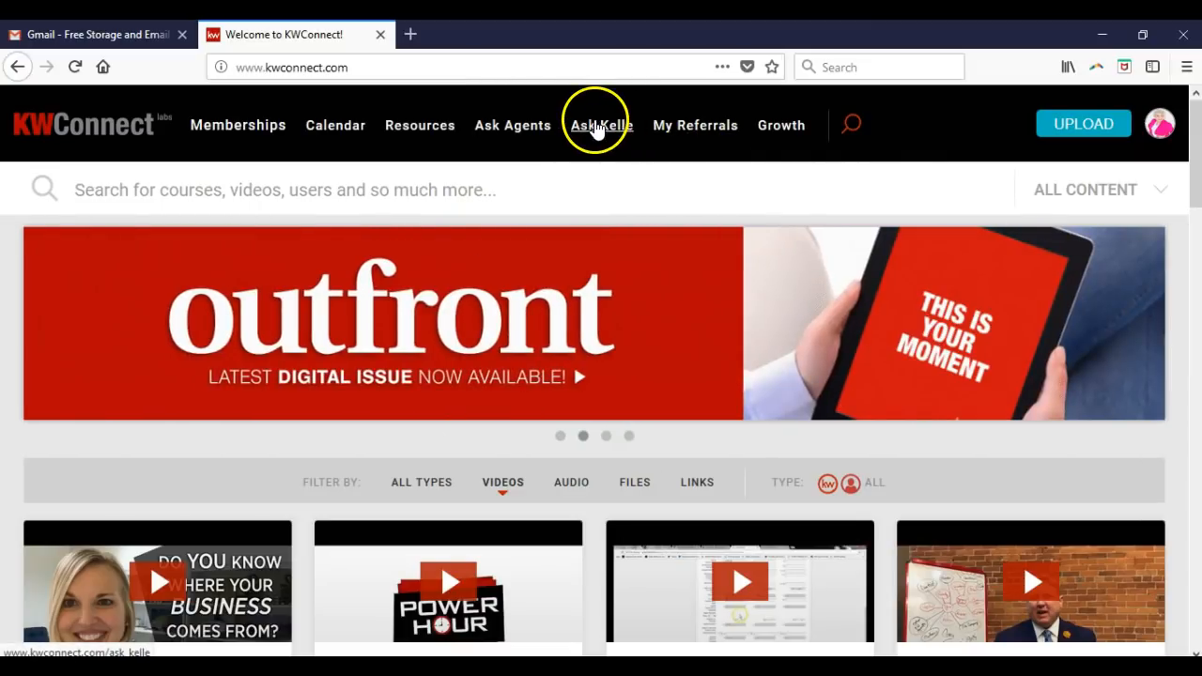
left_click(595, 128)
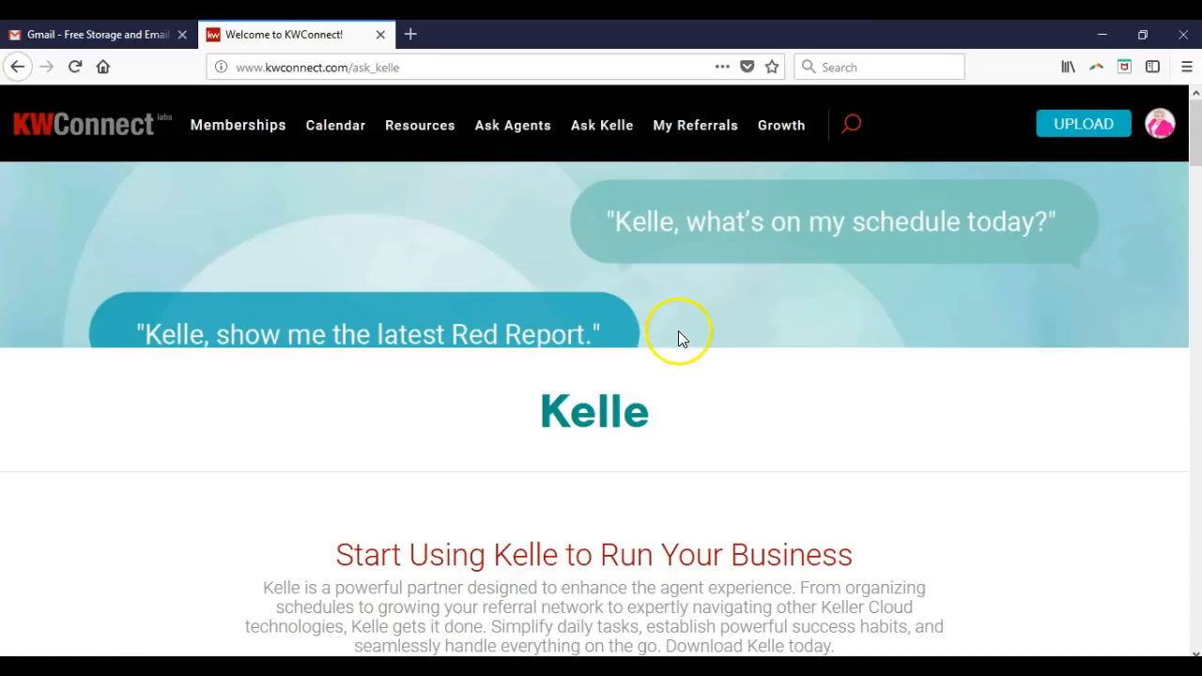
scroll(678, 330, "down", 2)
scroll(680, 330, "down", 3)
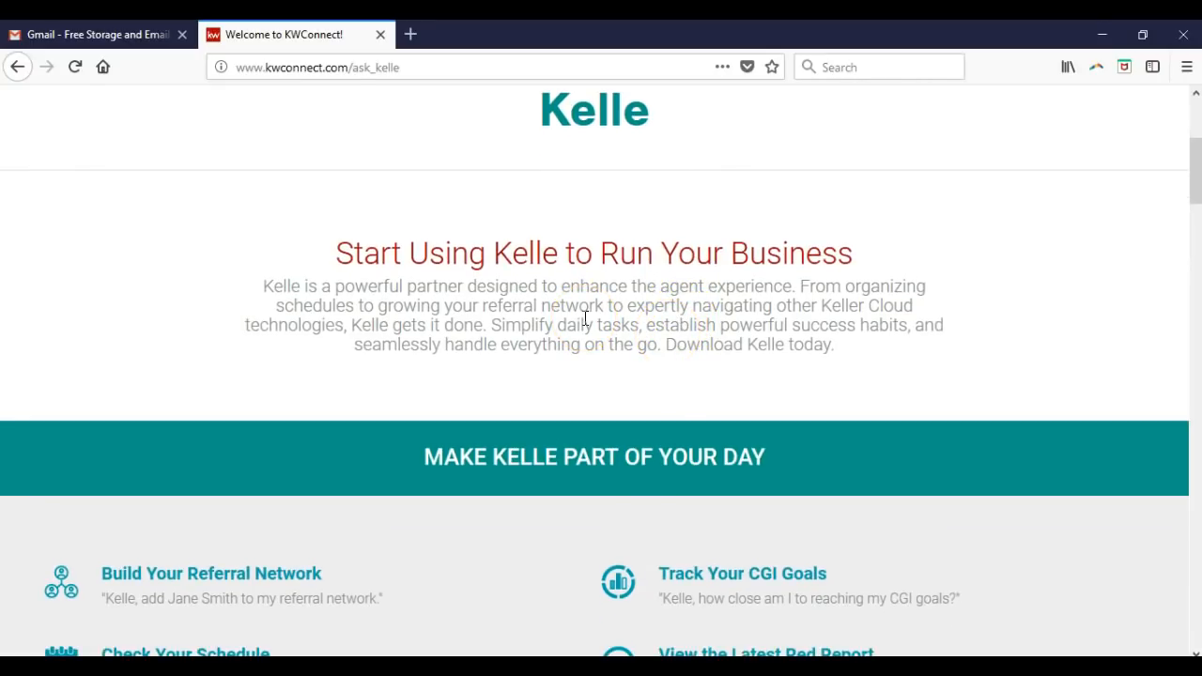
scroll(578, 325, "down", 5)
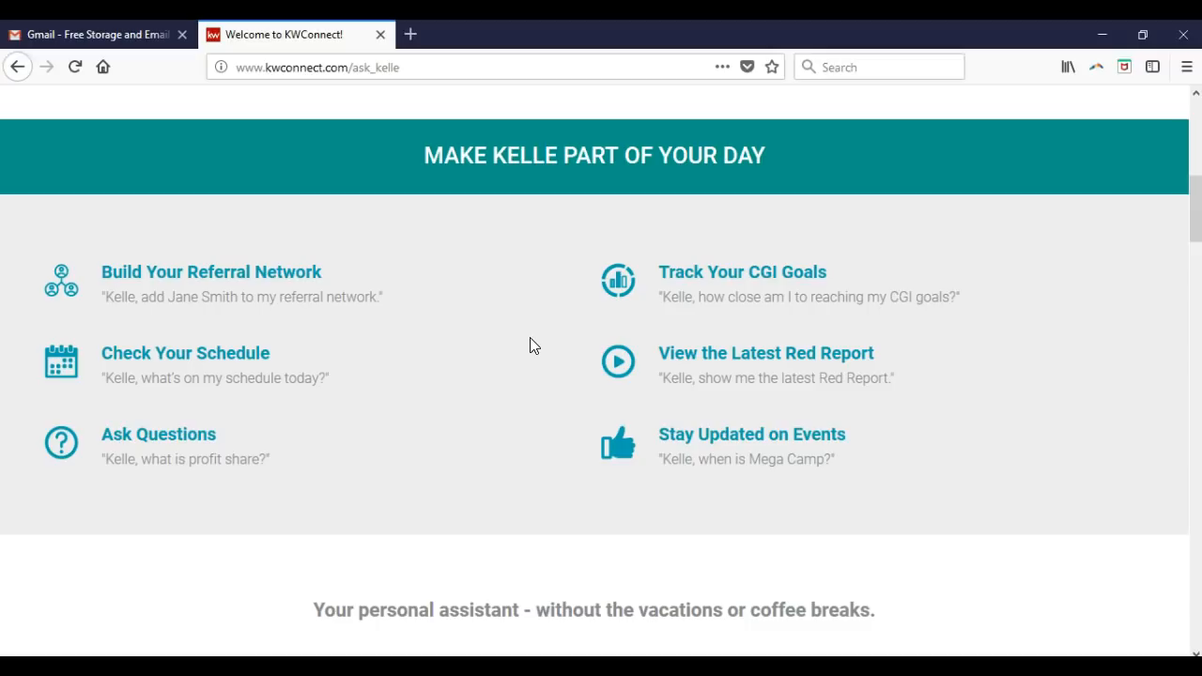
scroll(529, 345, "up", 6)
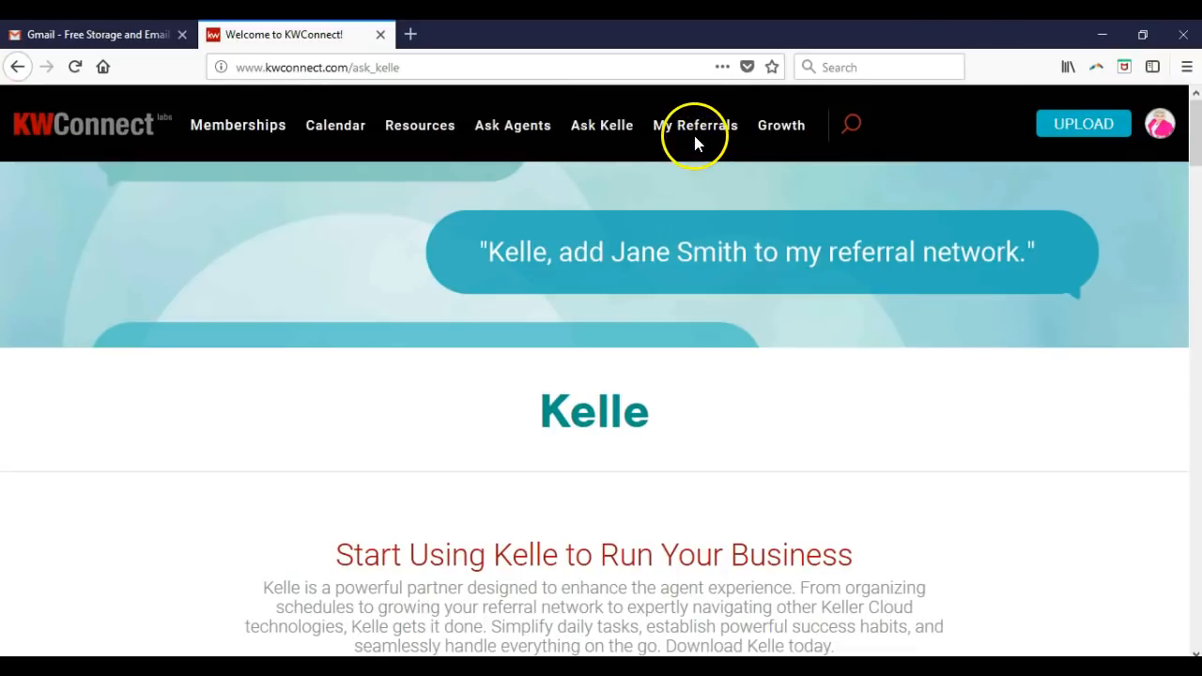
left_click(695, 131)
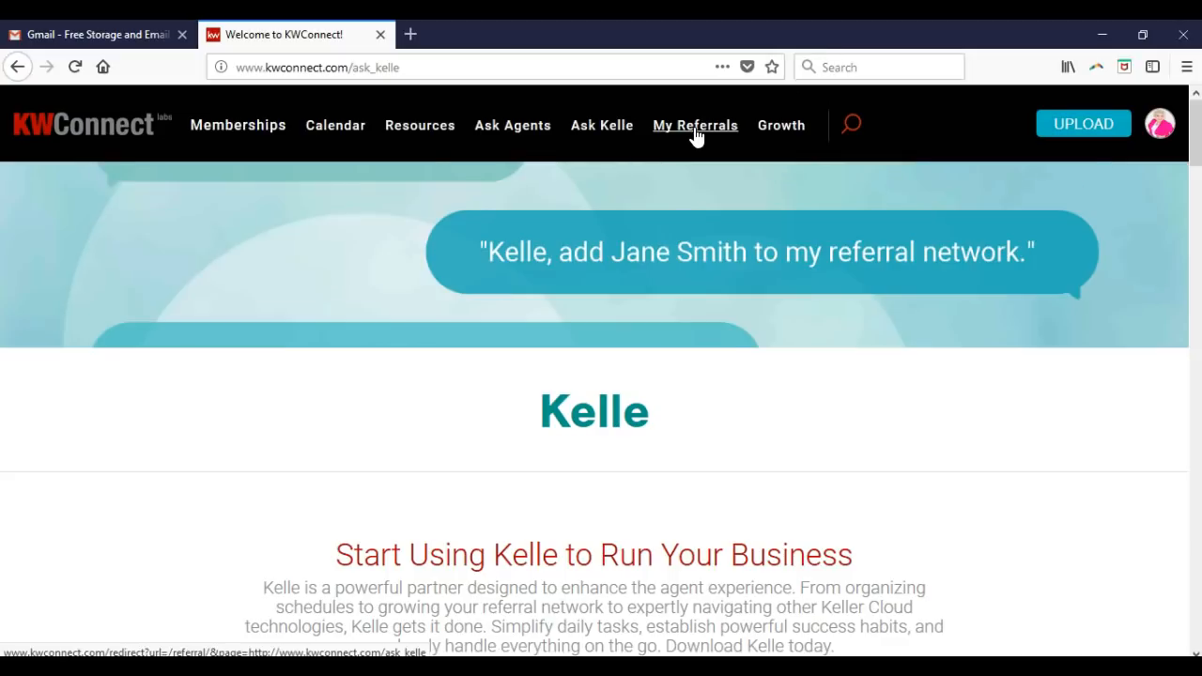
- From My Referrals, bring up the Grow my network map of US agent counts
left_click(695, 132)
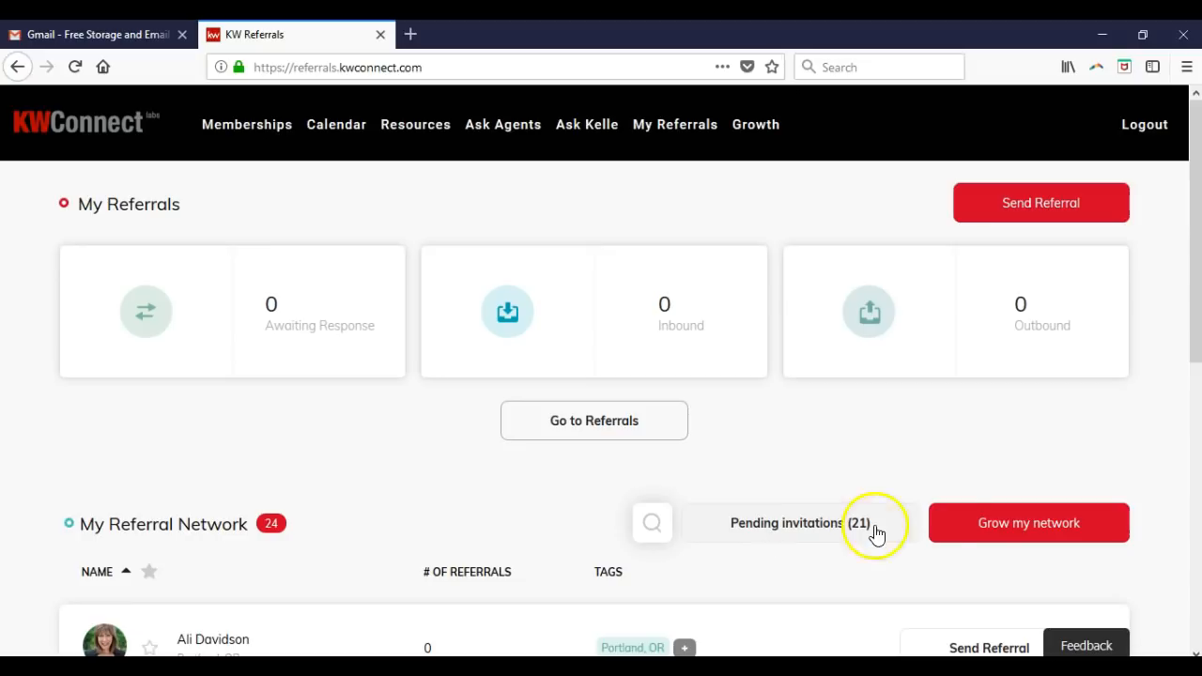
left_click(1012, 535)
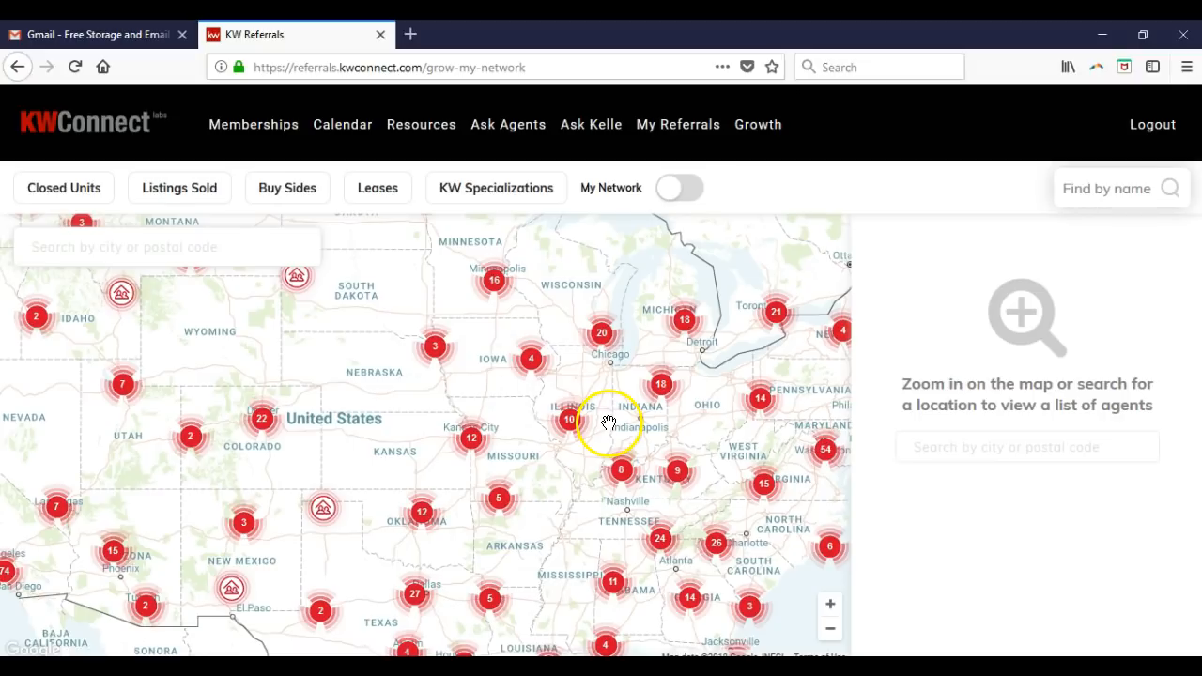
- List the 129 agents at the El Paso, TX market center
left_click(237, 587)
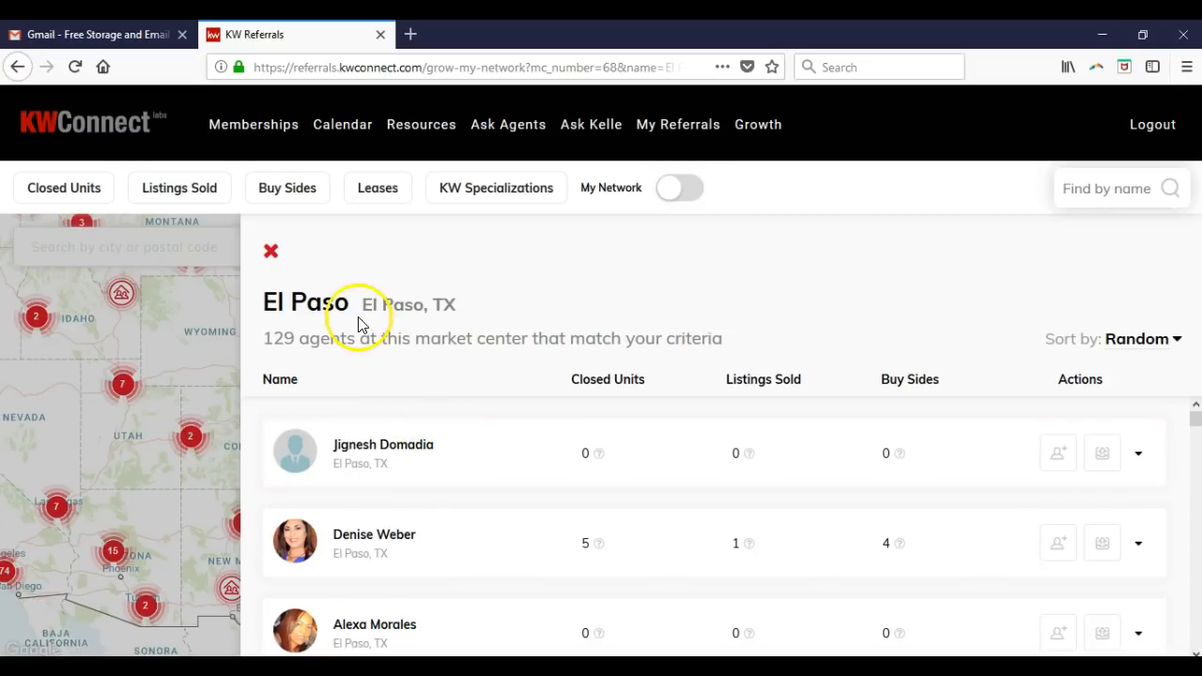
- Check the agent sort options, expand the first agent's contact details, then open Growth
left_click(1152, 342)
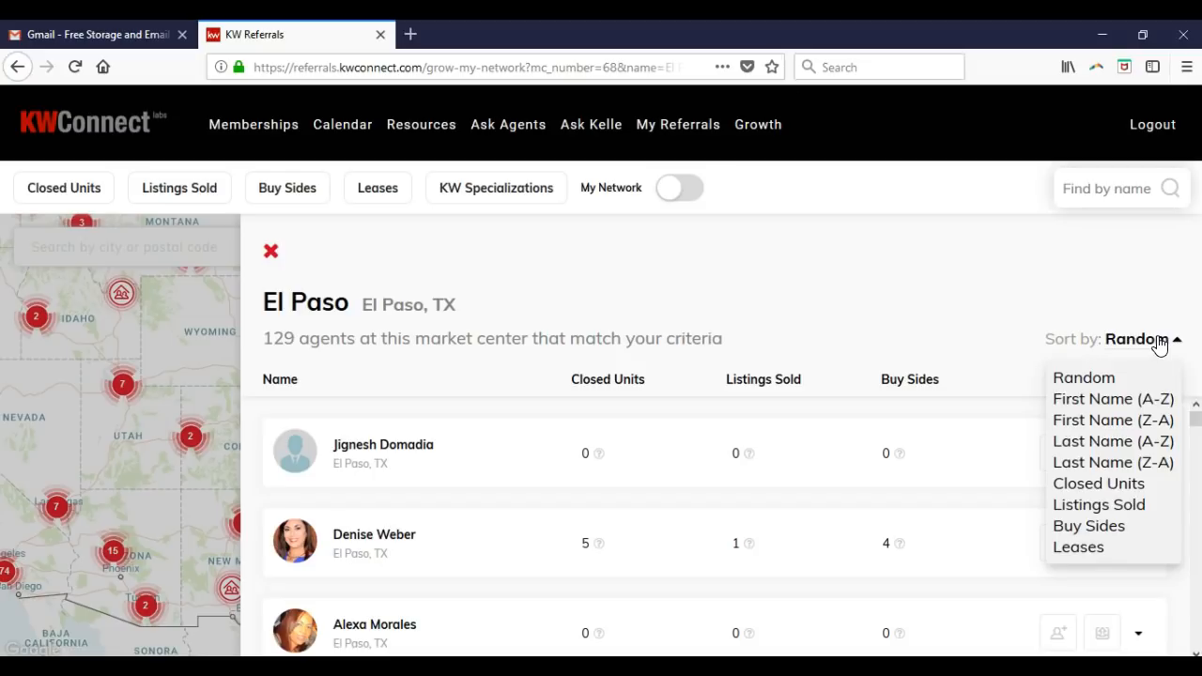
left_click(1027, 300)
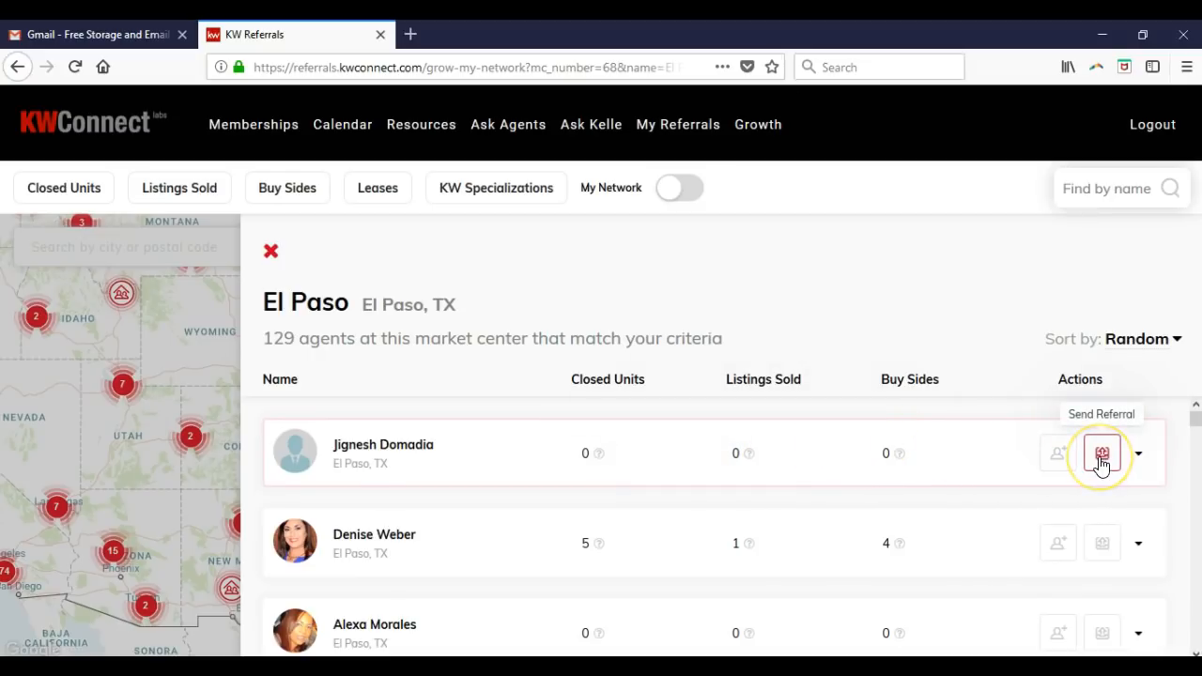
left_click(1139, 454)
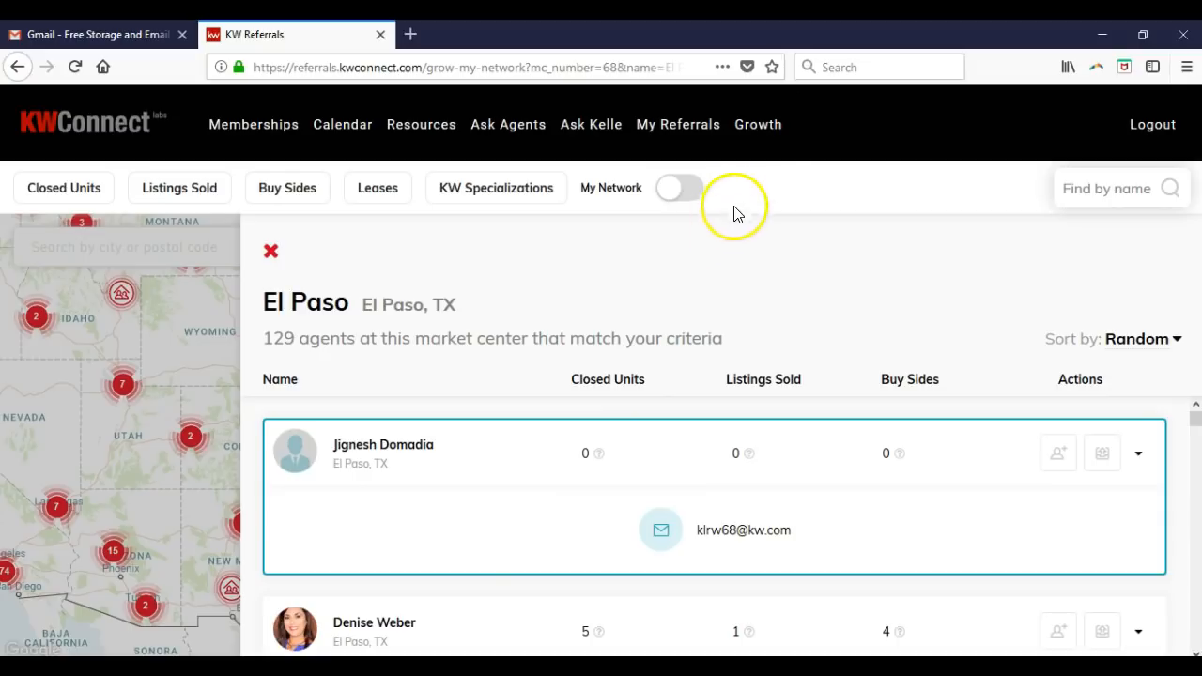
left_click(761, 131)
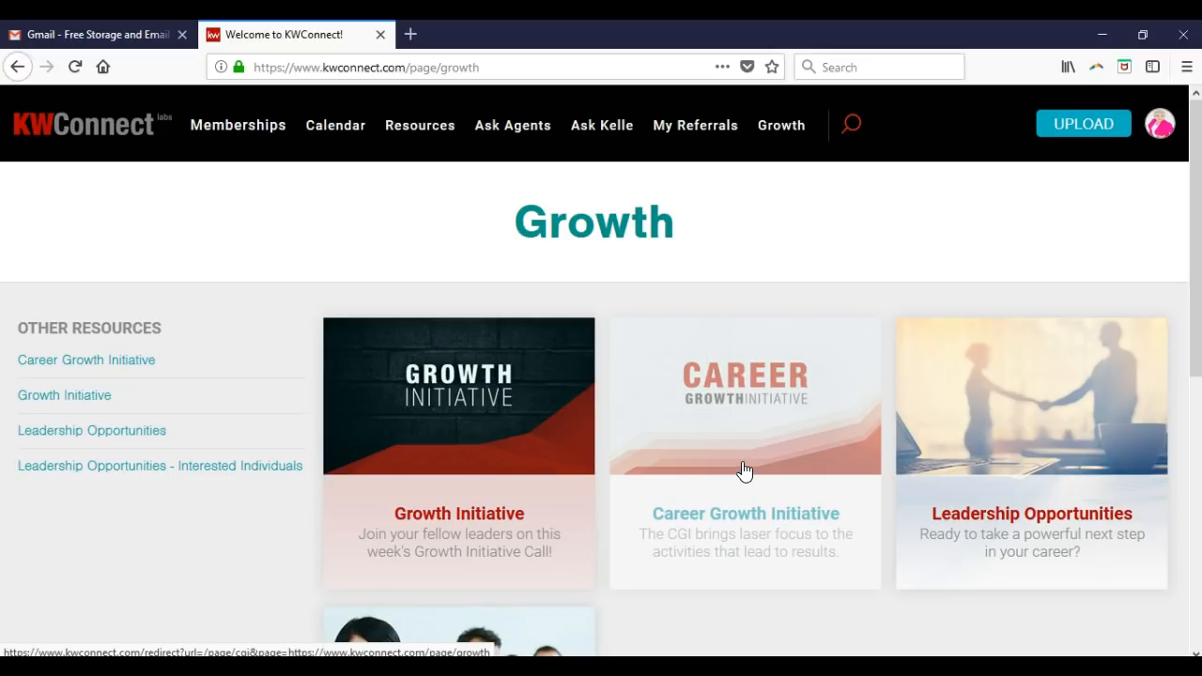
scroll(742, 469, "down", 2)
left_click(757, 385)
scroll(758, 385, "down", 2)
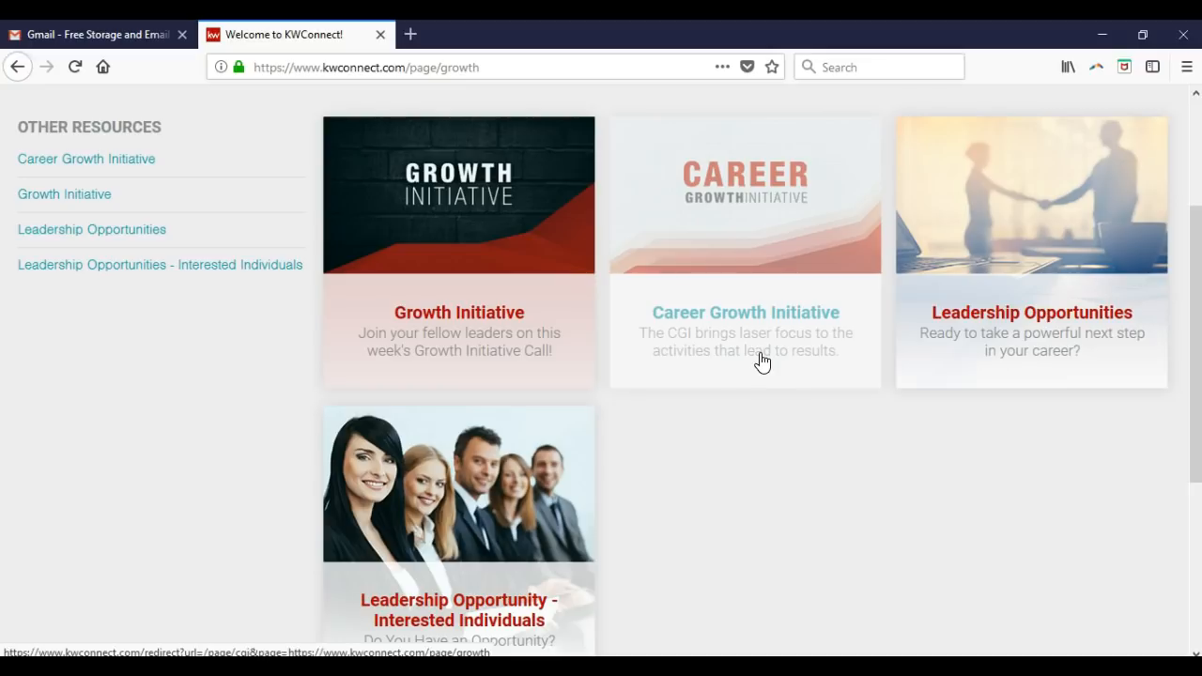
left_click(528, 72)
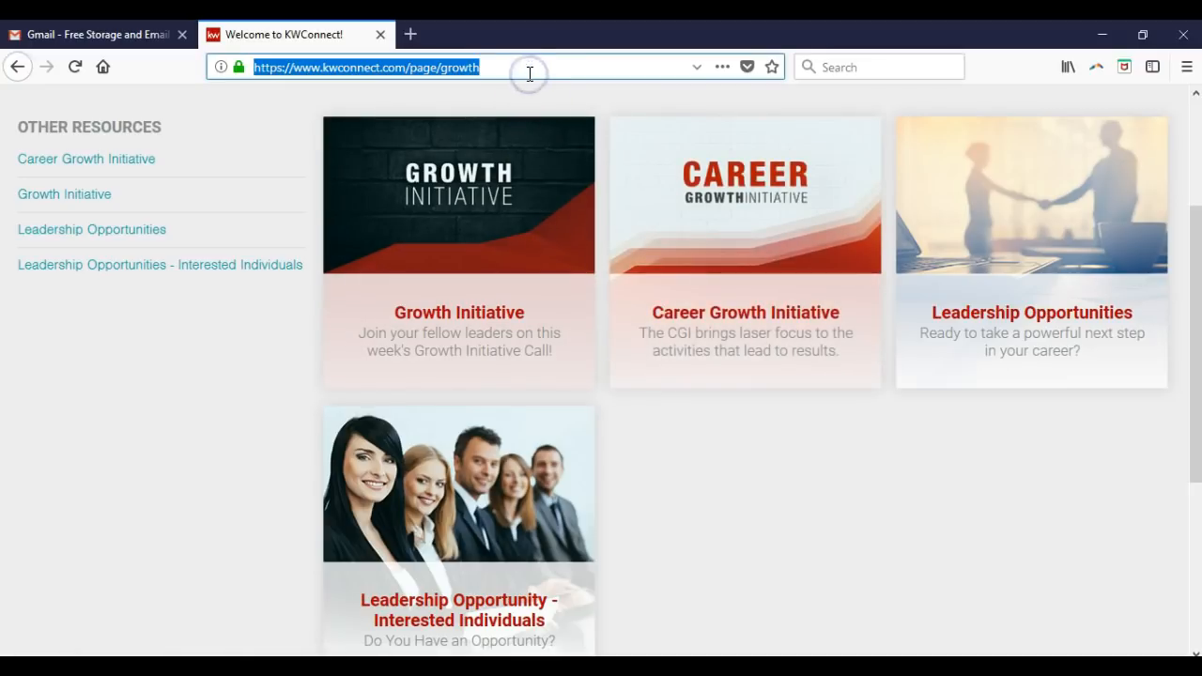
- Navigate the tab to mykw.kw.com, fixing a mistyped start, to reach the MyKW dashboard
type("ykw")
key("BackSpace")
key("BackSpace")
key("BackSpace")
type("mykw.kw.com")
key("Return")
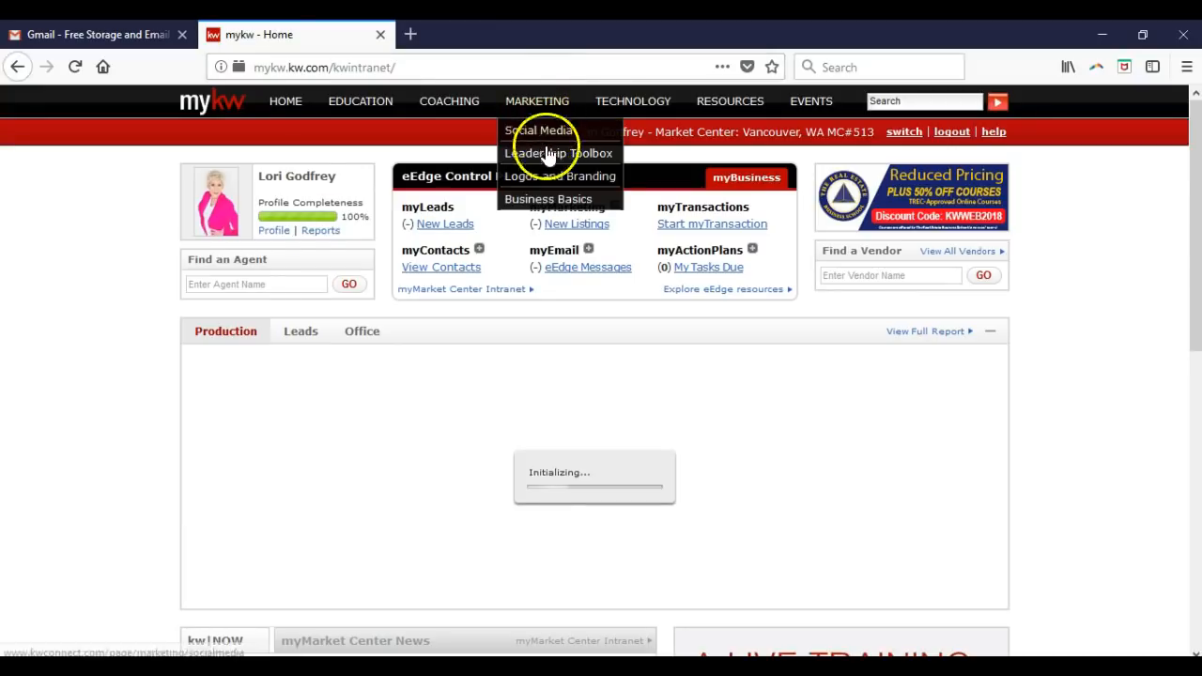
mouse_move(421, 113)
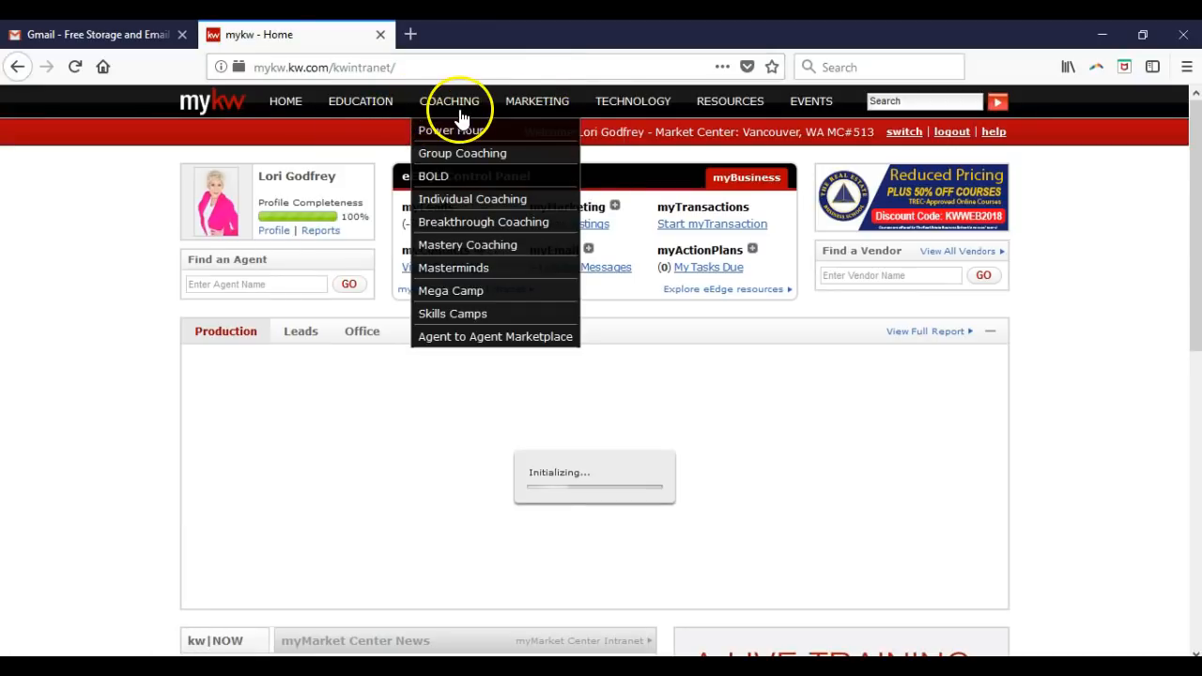
mouse_move(524, 113)
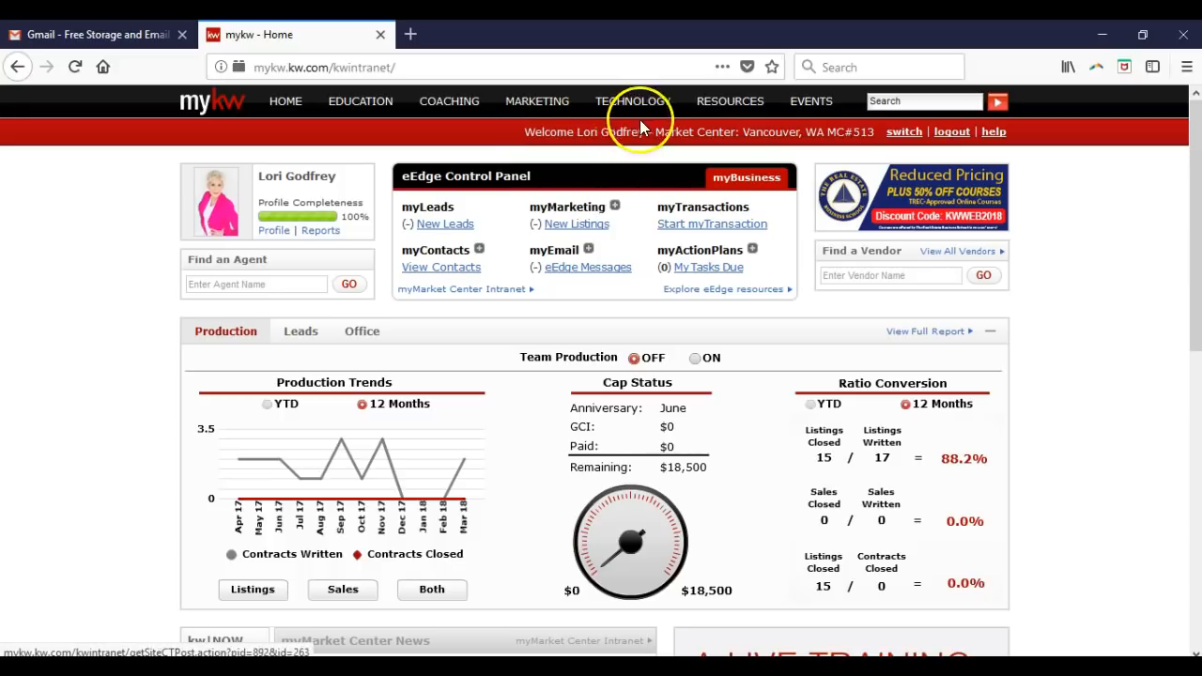
- Bring up the TECHNOLOGY menu listing agent technology resources
mouse_move(640, 118)
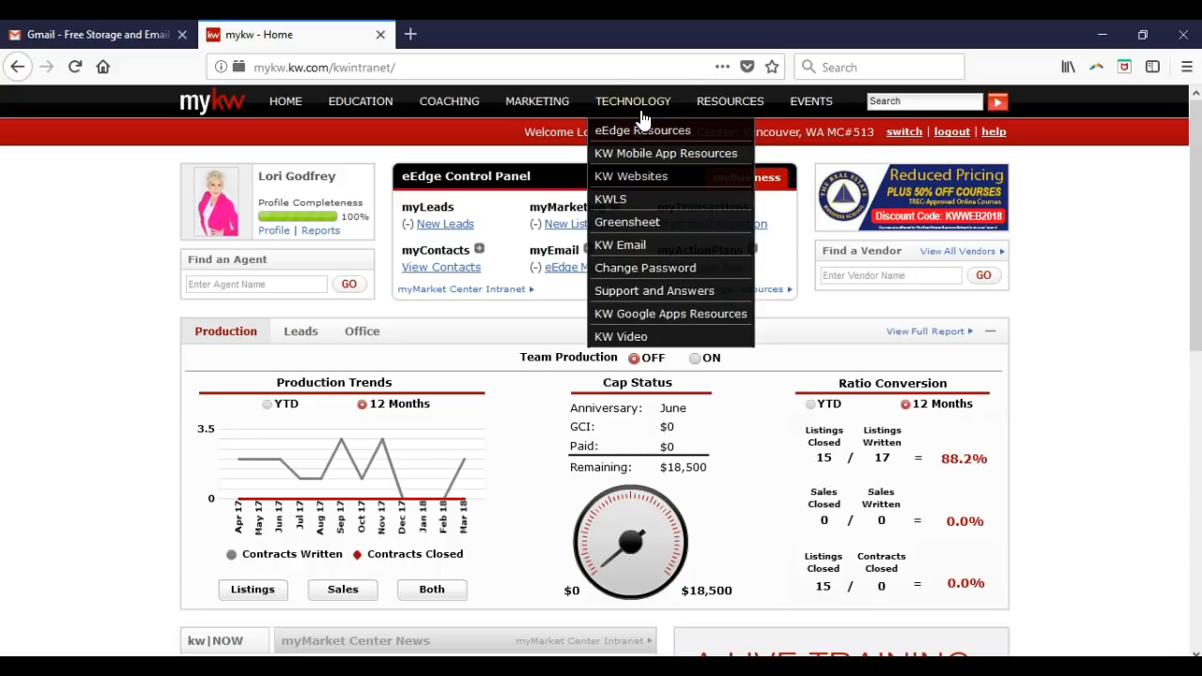
- Open the KW Websites page announcing the agent's new website is ready
left_click(672, 179)
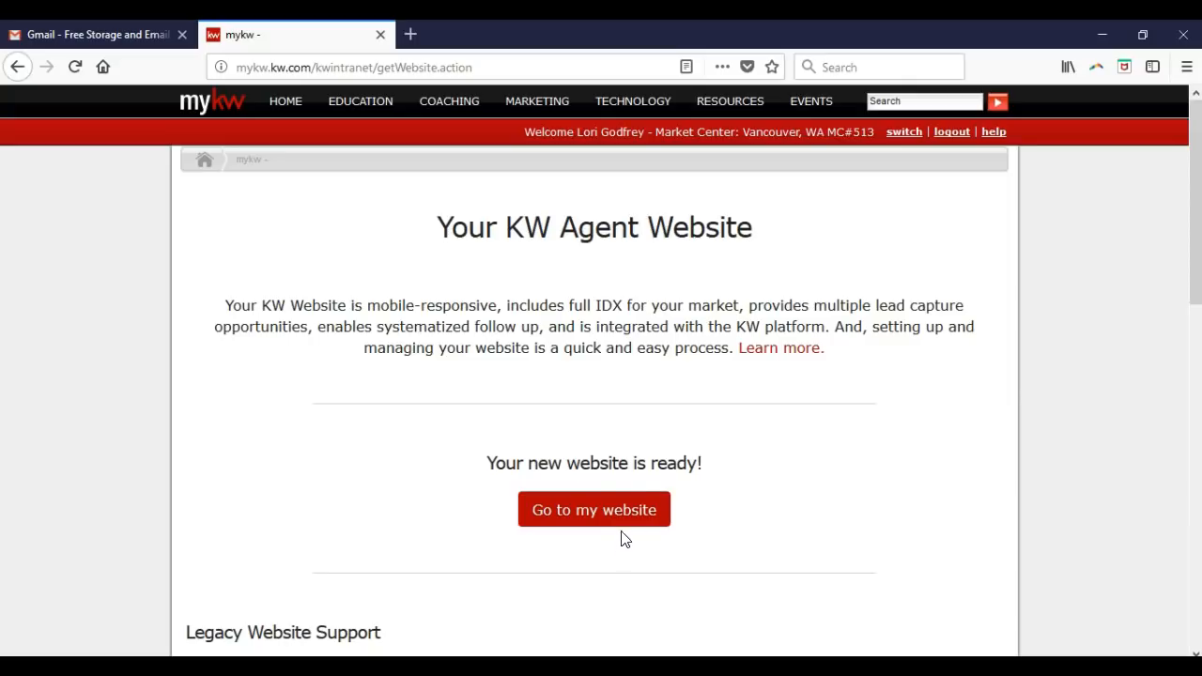
mouse_move(635, 103)
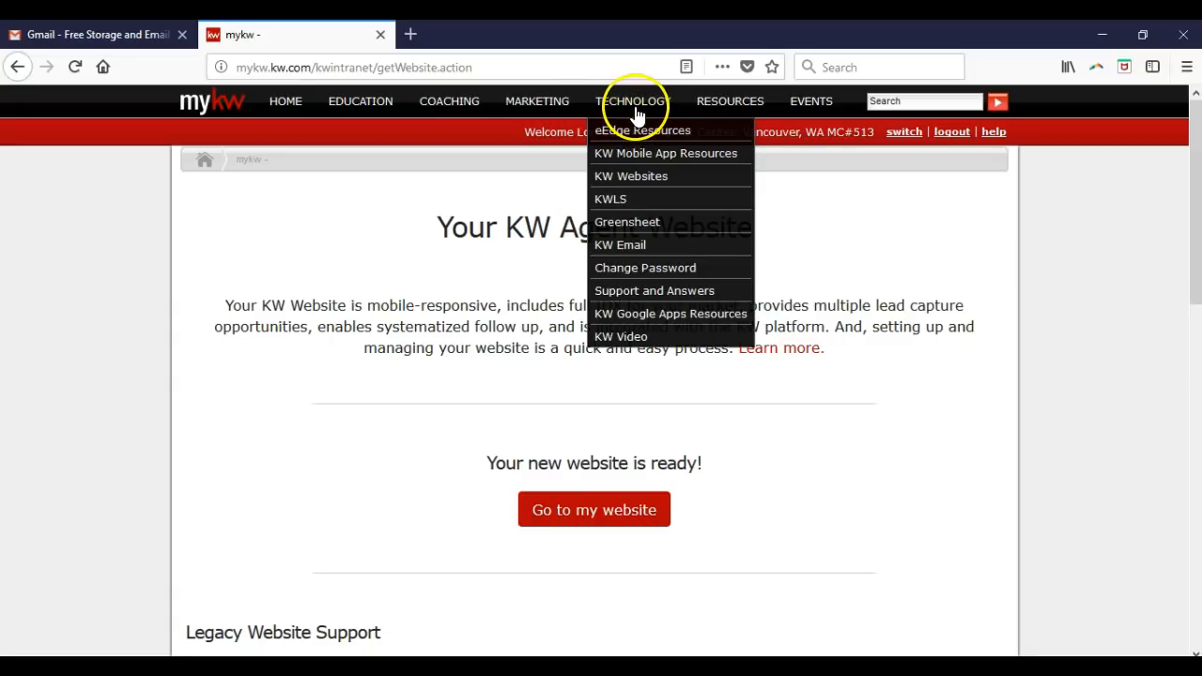
- Launch KWLS from the TECHNOLOGY menu and maximize its window
left_click(641, 202)
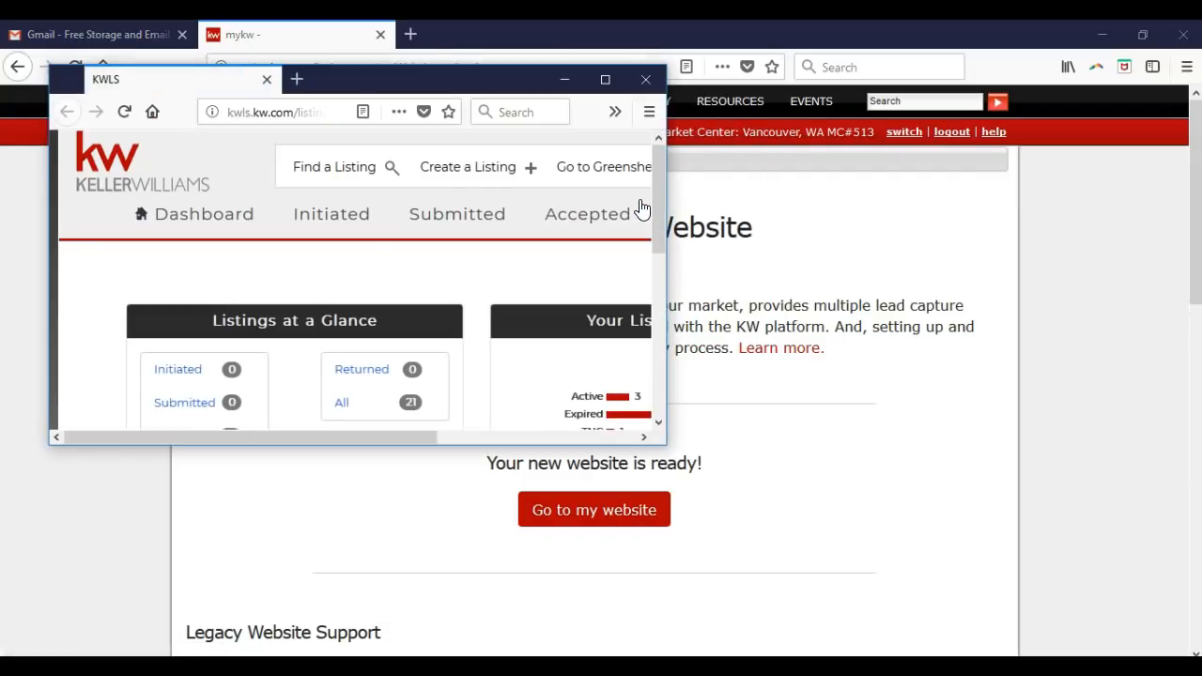
left_click(606, 78)
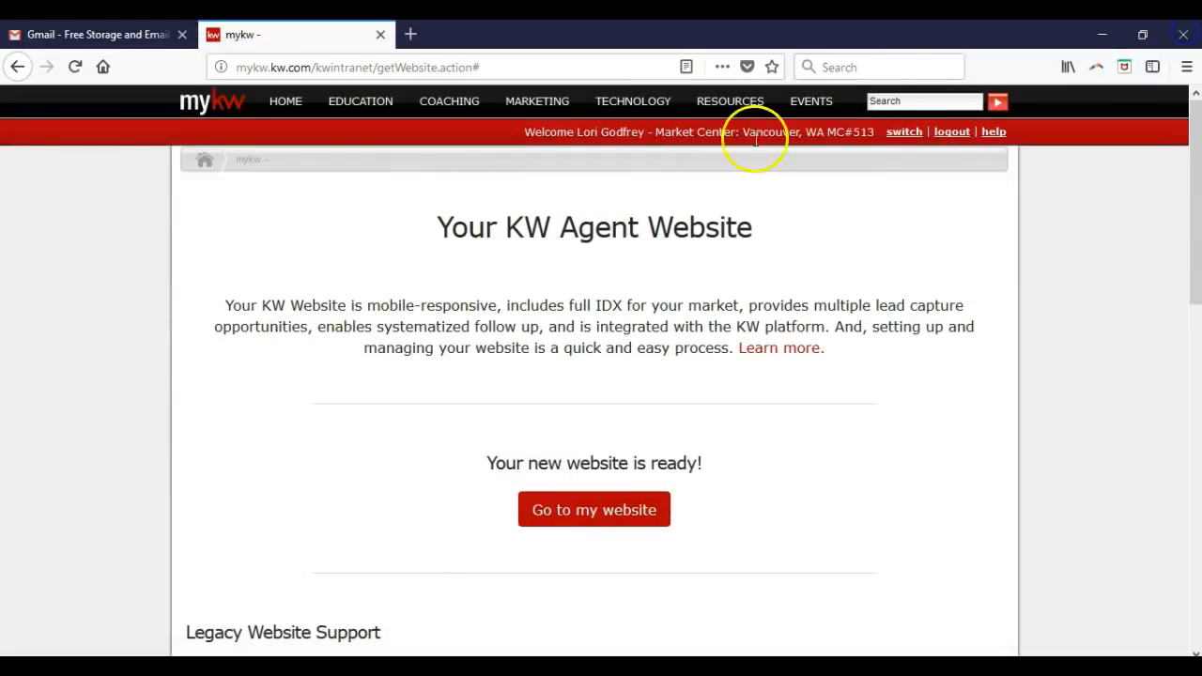
- Bring up the TECHNOLOGY menu options, including KW Email, in the myKW window
mouse_move(655, 112)
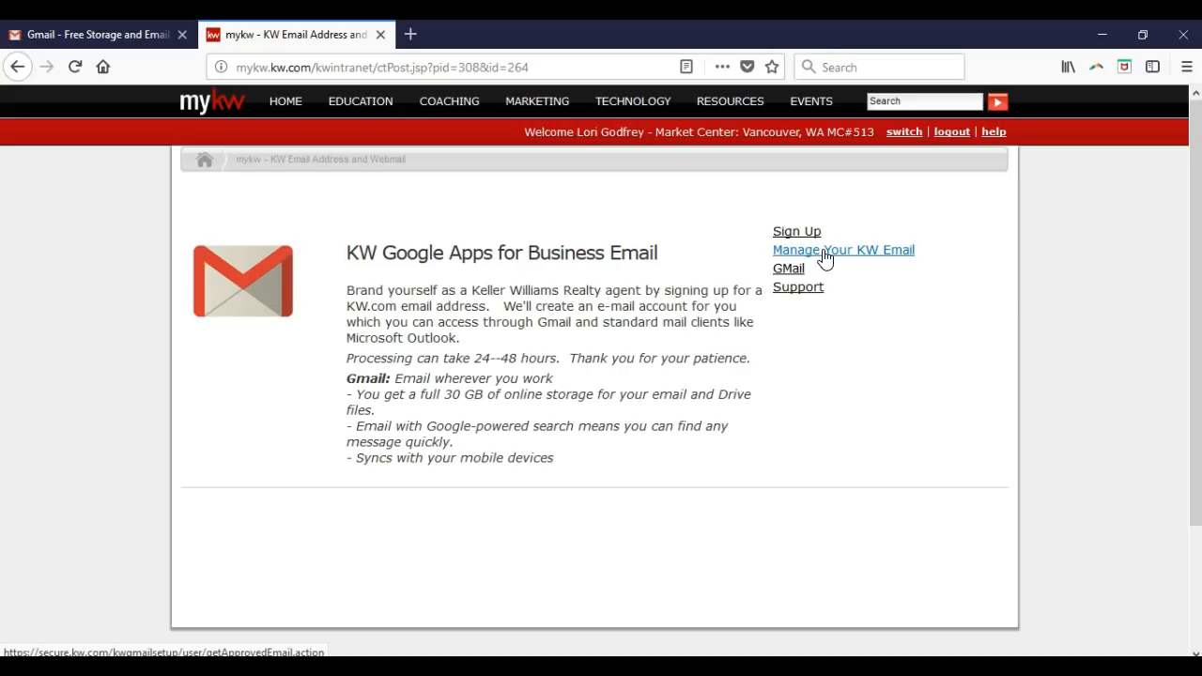
- Open the Manage Your KW Email settings in a new tab
left_click(823, 251)
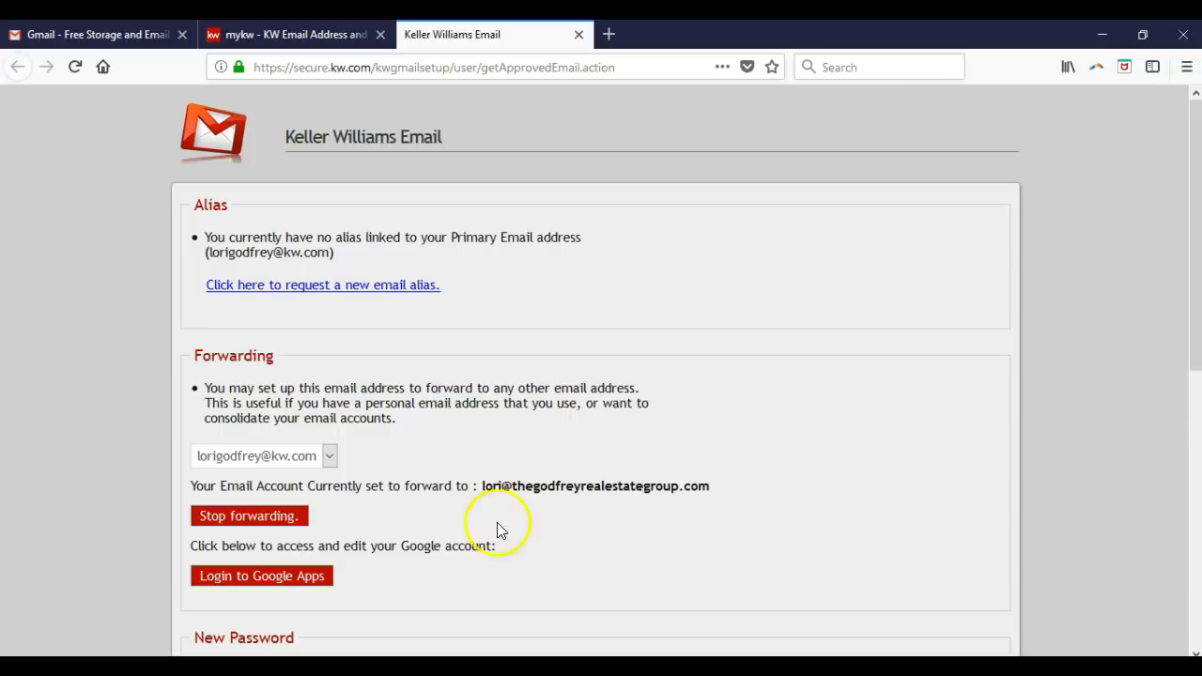
- Review the KW email Forwarding and New Password settings, then close the Keller Williams Email tab
scroll(474, 554, "down", 3)
scroll(517, 495, "down", 2)
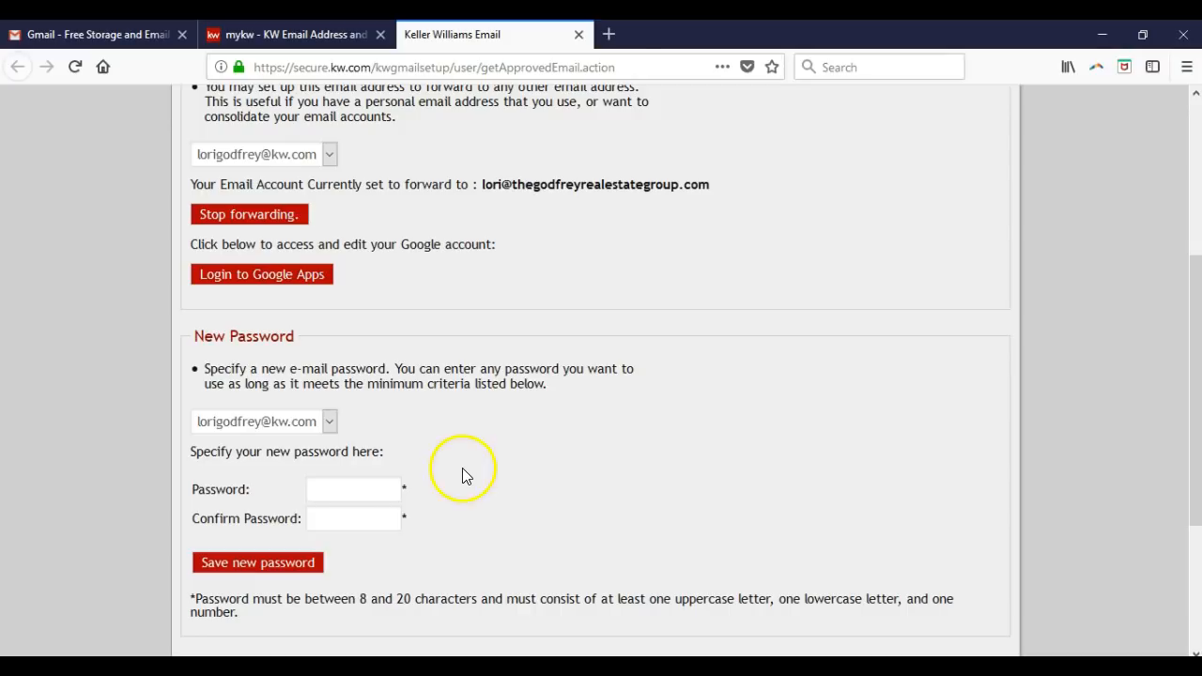
left_click(581, 35)
- Sign in to Gmail with the KW account email address and password
left_click(80, 33)
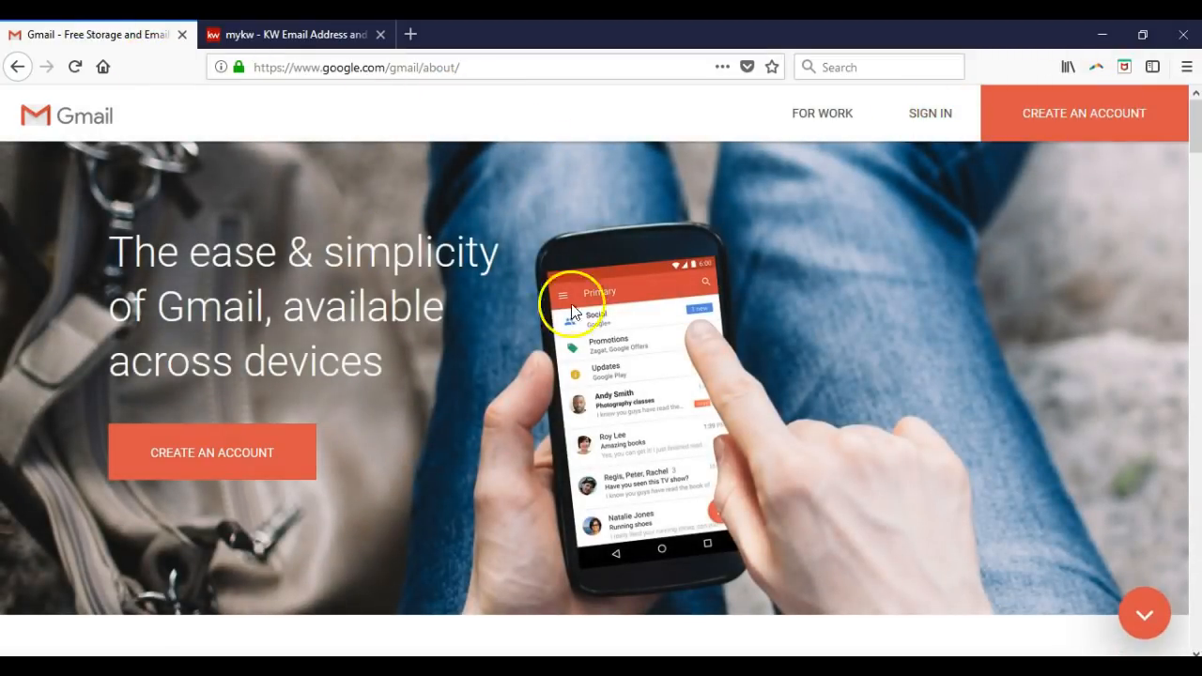
left_click(942, 126)
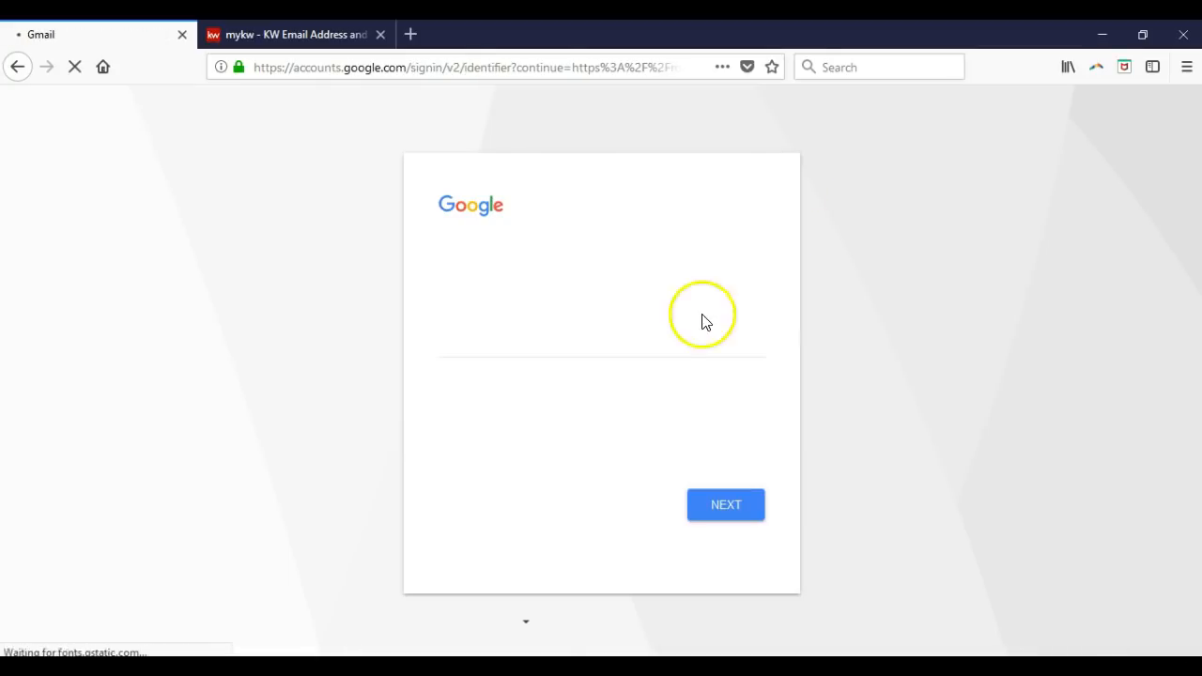
left_click(644, 351)
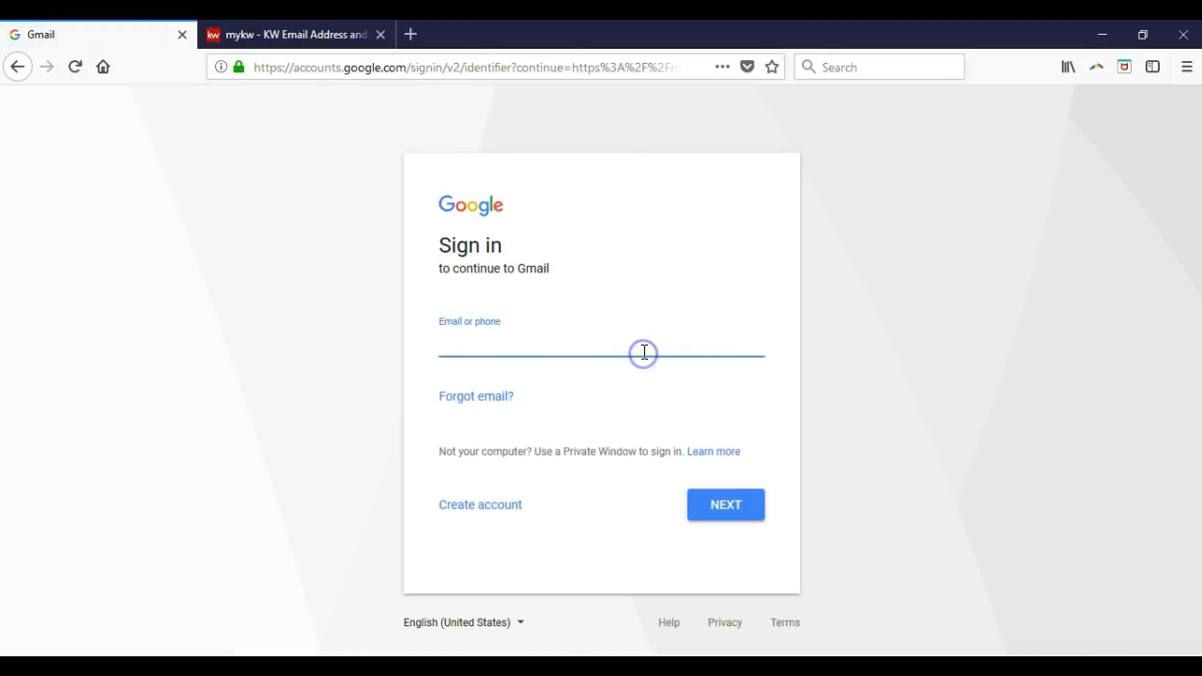
key("Return")
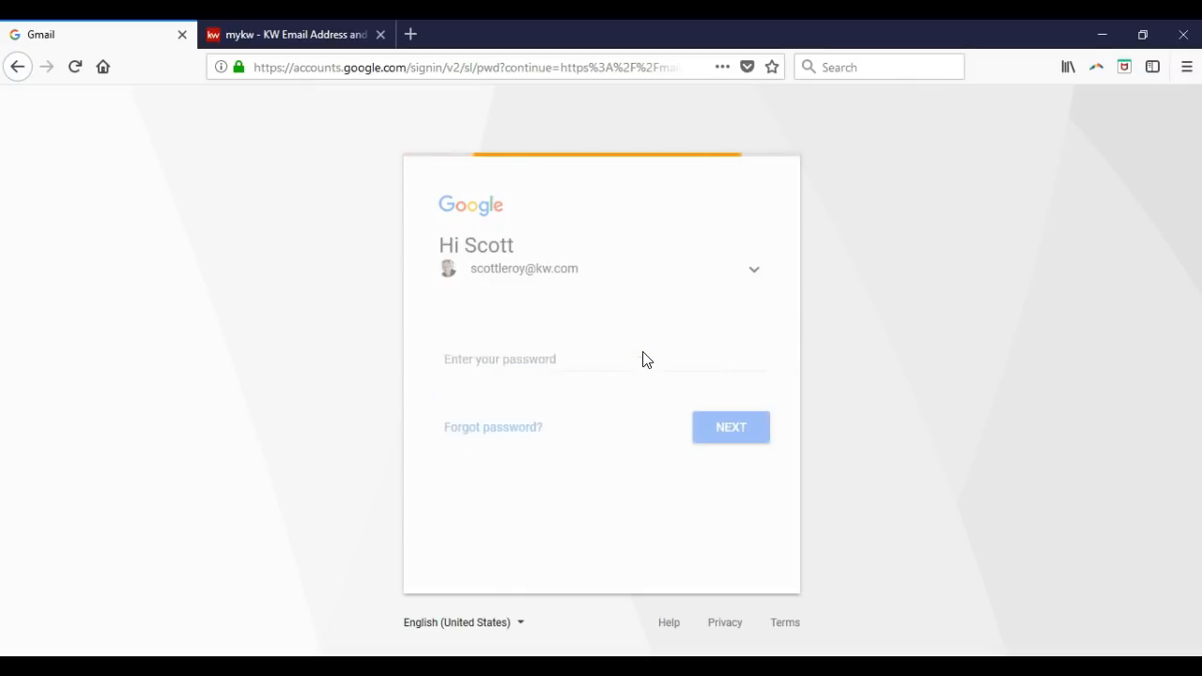
type("•••••••")
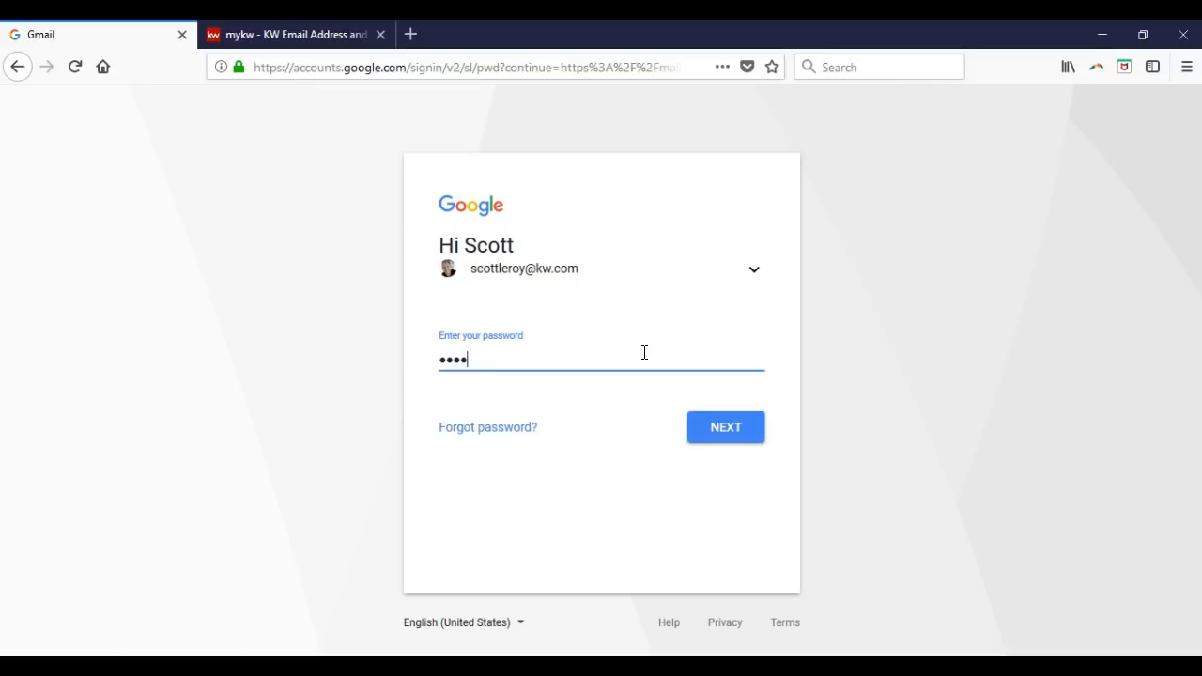
type("••••")
key("Return")
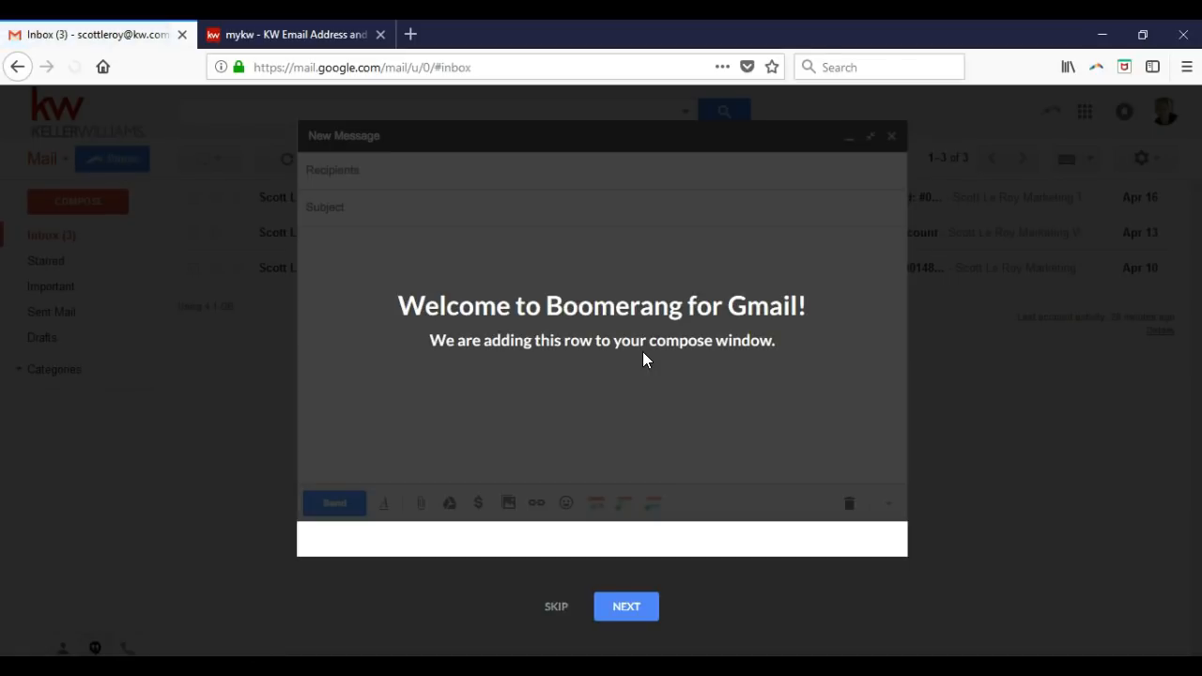
- Dismiss the Boomerang tour and delete all three inbox messages to Trash
left_click(549, 606)
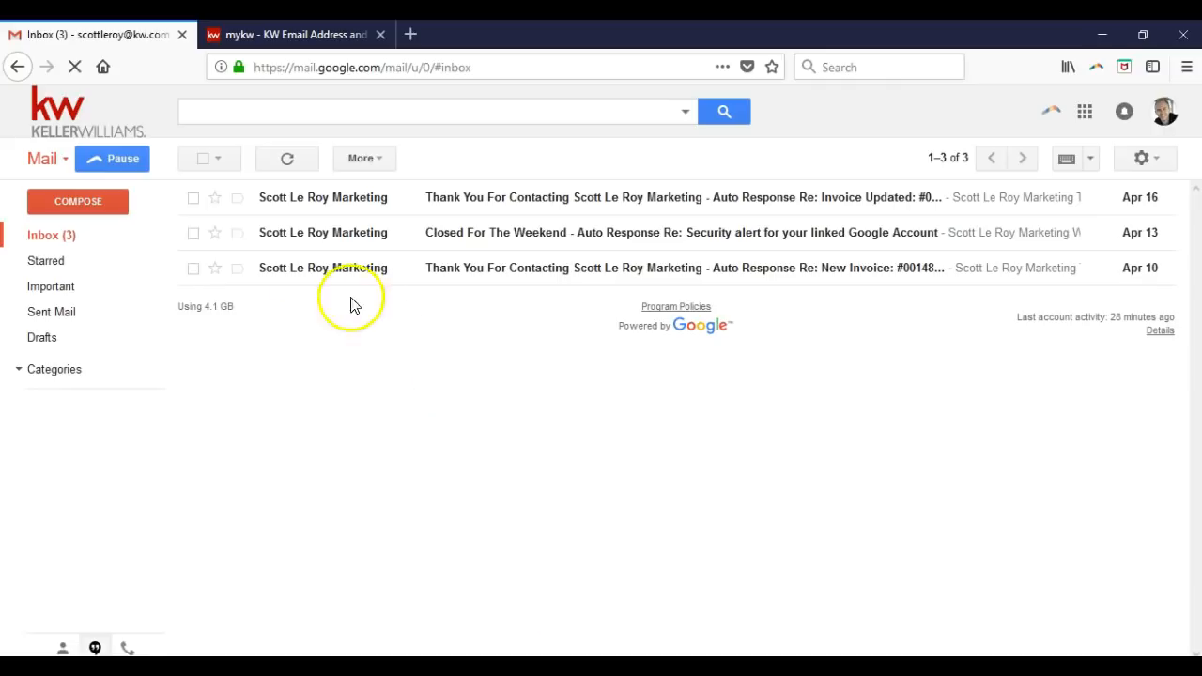
left_click(203, 158)
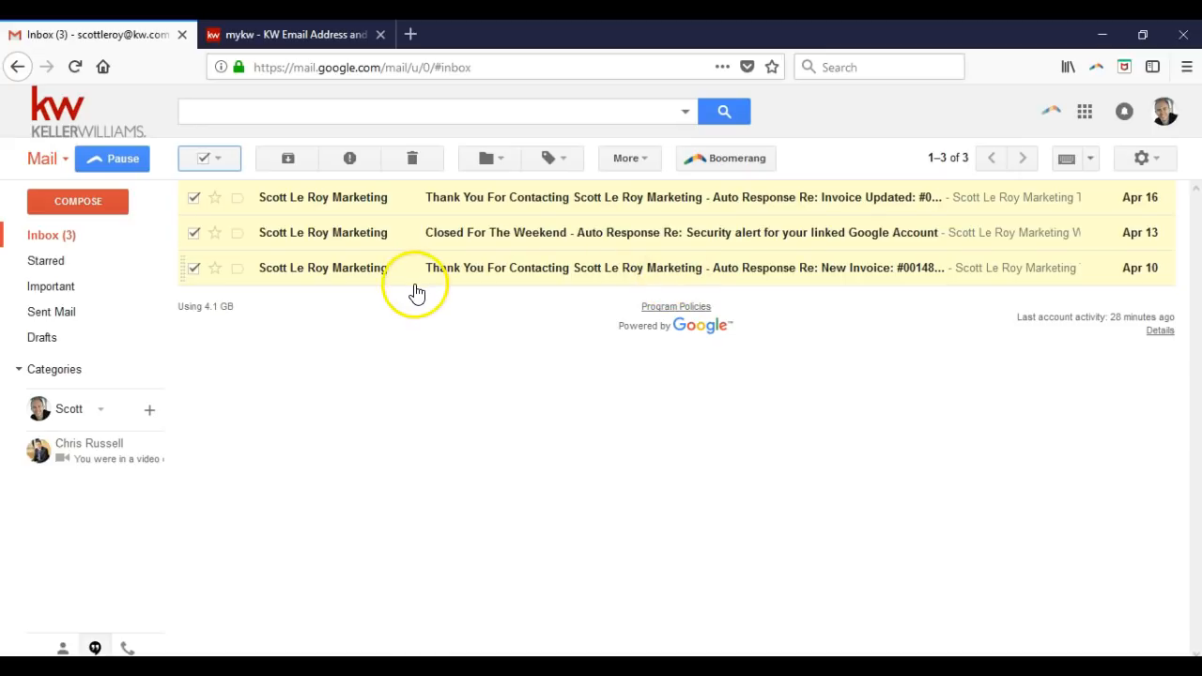
left_click(415, 160)
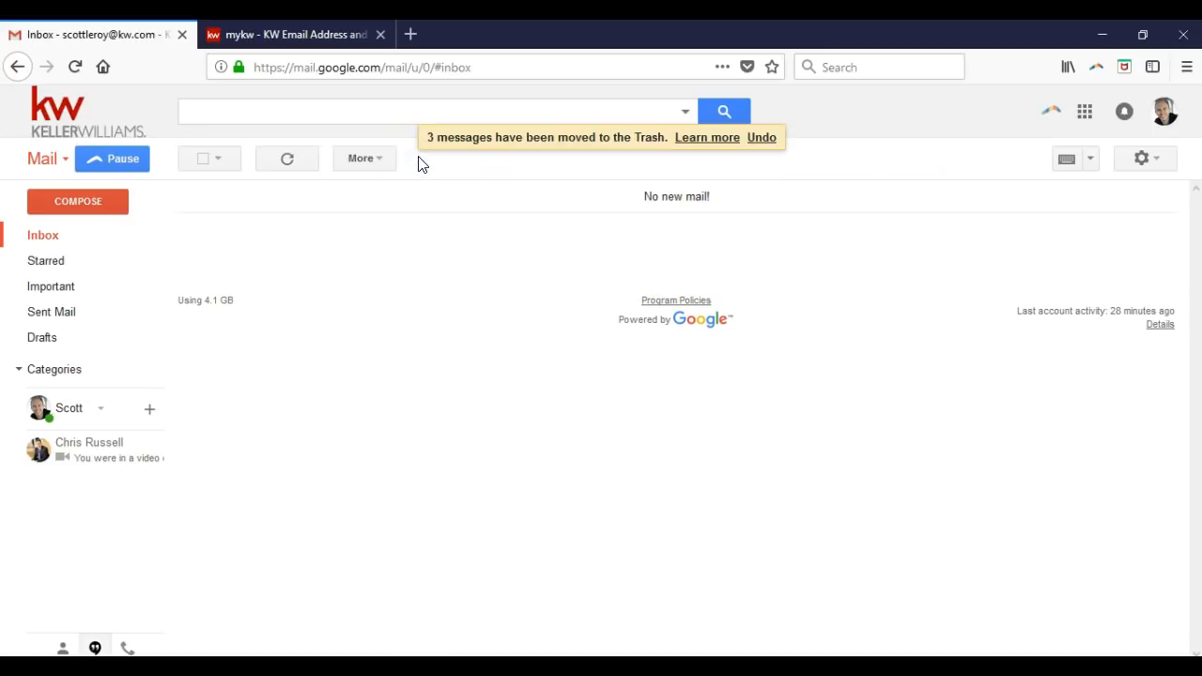
- Browse the full mailbox label list, the Mail/Contacts/Tasks switcher and the settings gear menu
mouse_move(59, 312)
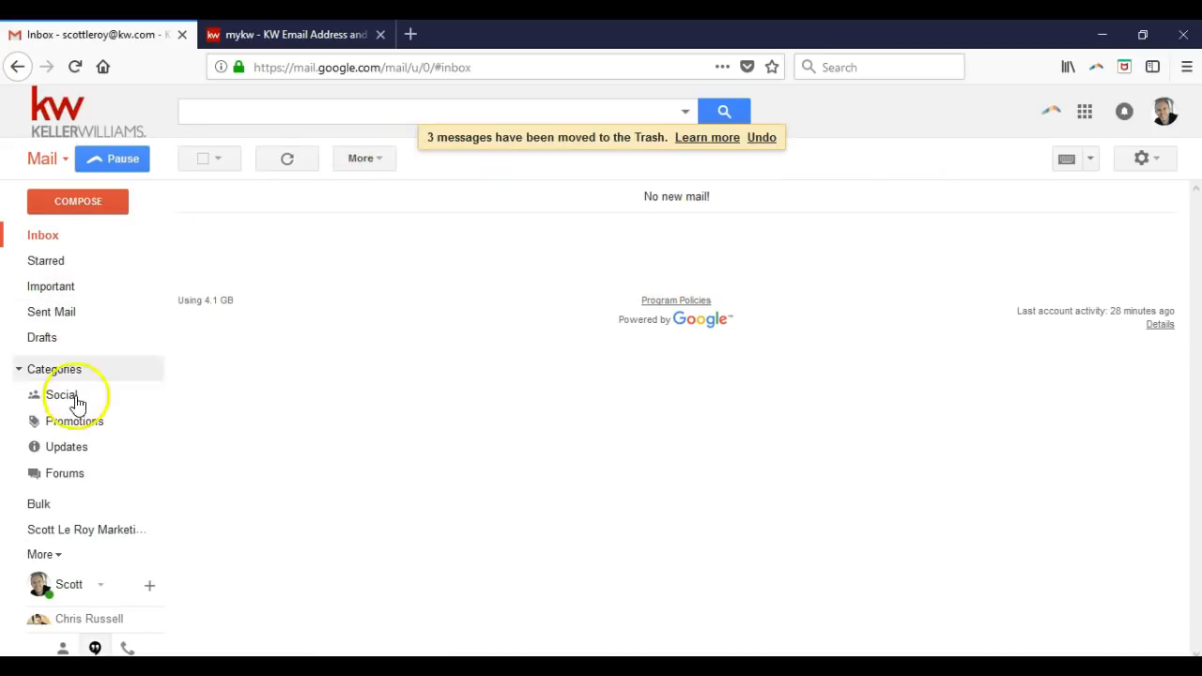
left_click(64, 557)
scroll(83, 496, "down", 2)
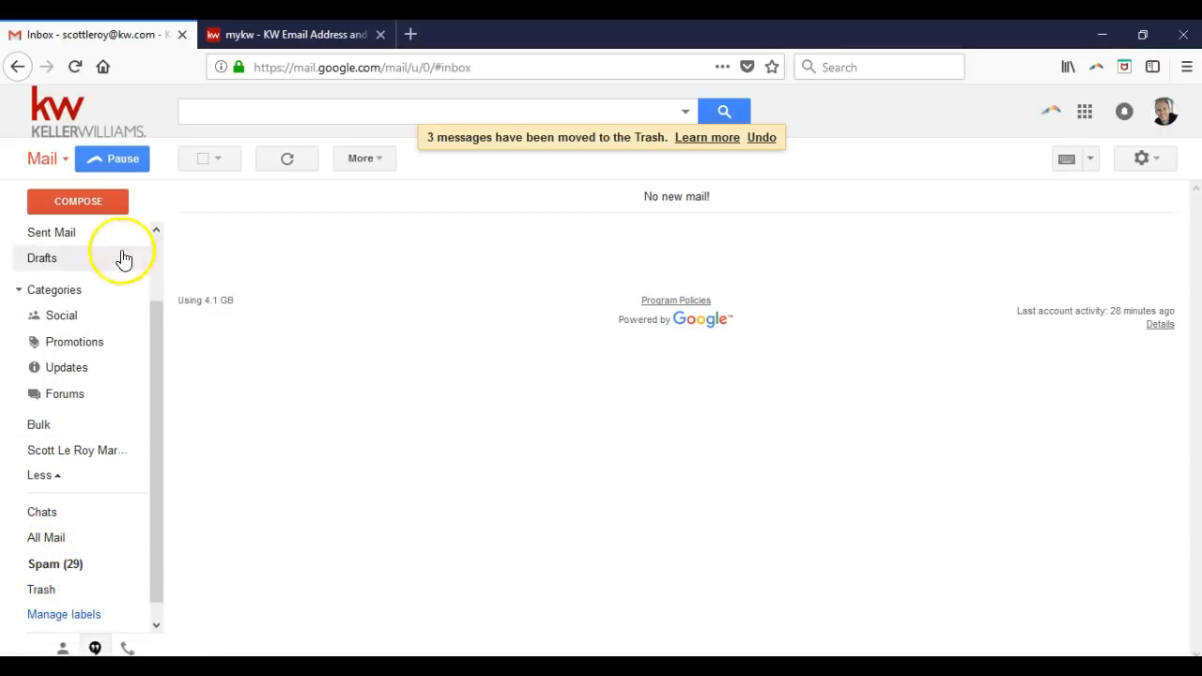
left_click(49, 160)
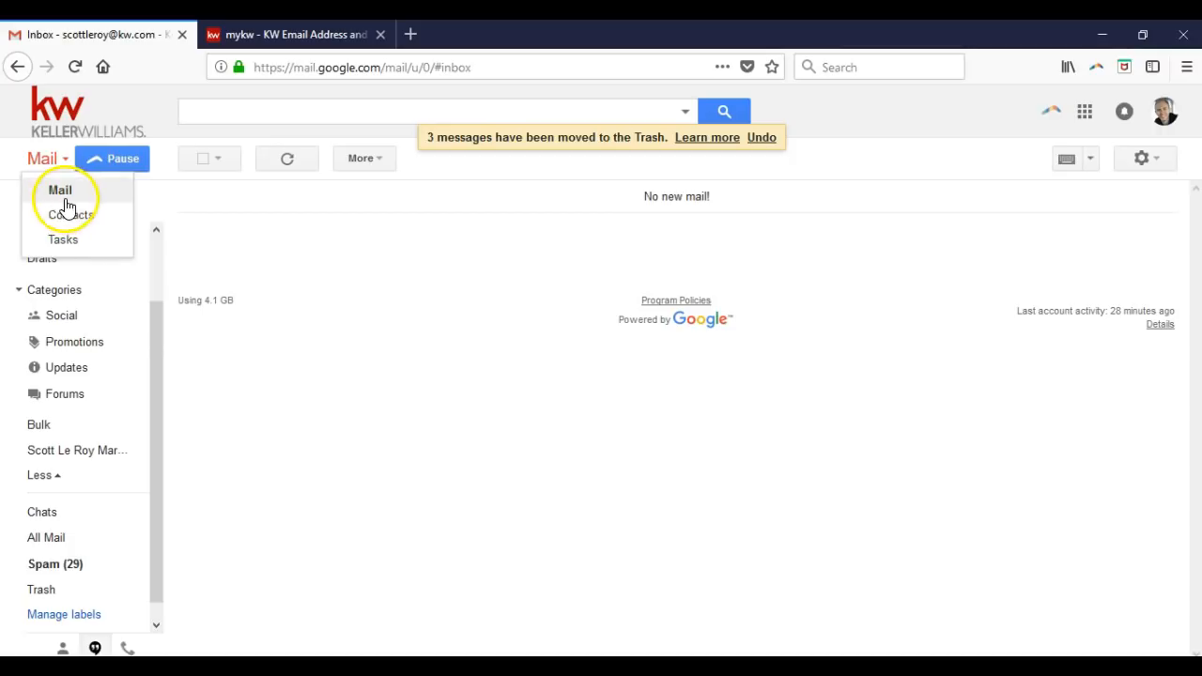
left_click(1157, 158)
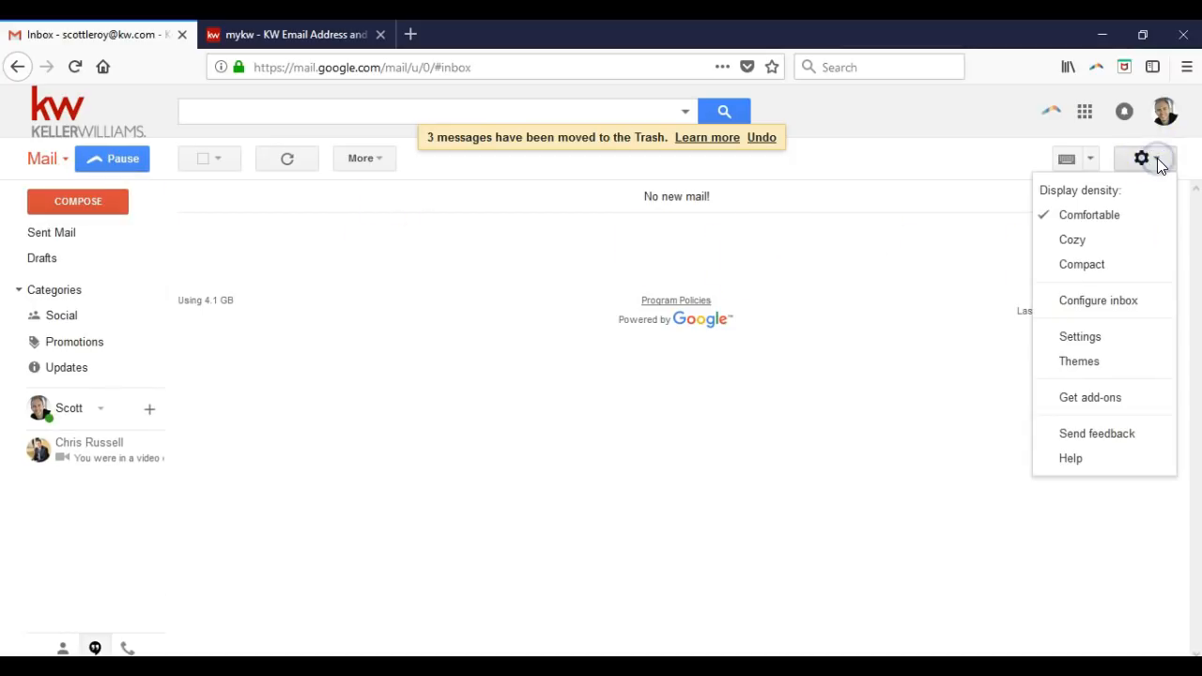
left_click(1157, 158)
left_click(510, 289)
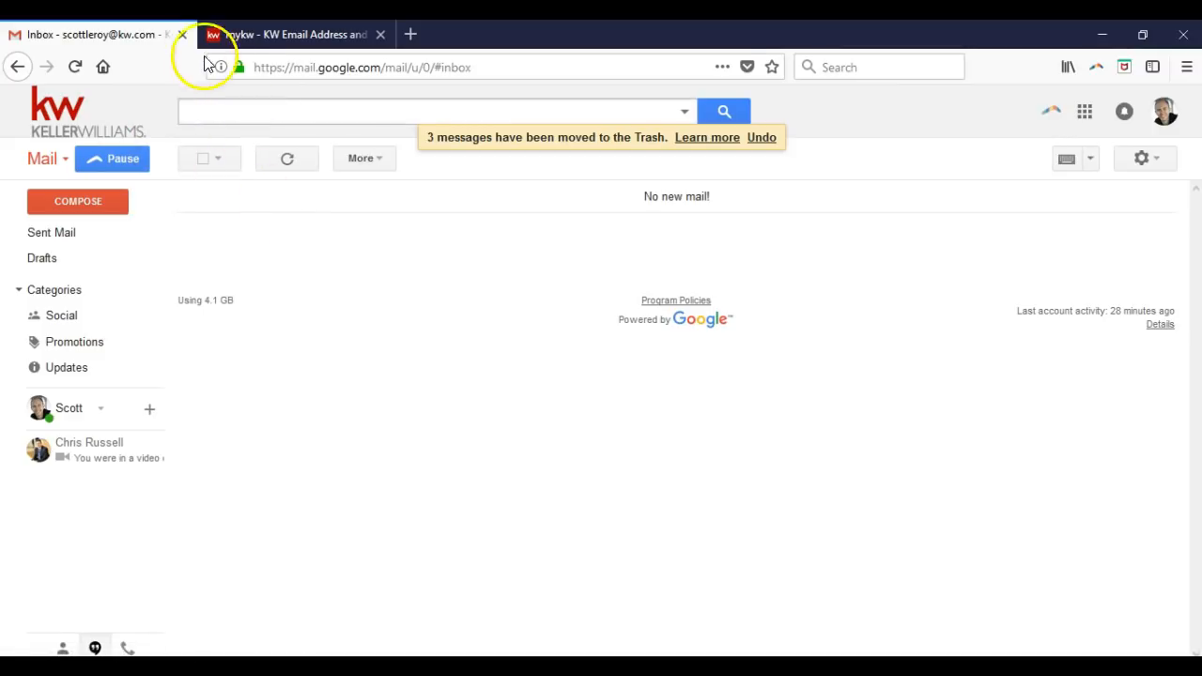
- Close the Gmail tab and return to the MyKW window
left_click(185, 36)
right_click(184, 37)
left_click(113, 32)
left_click(79, 345)
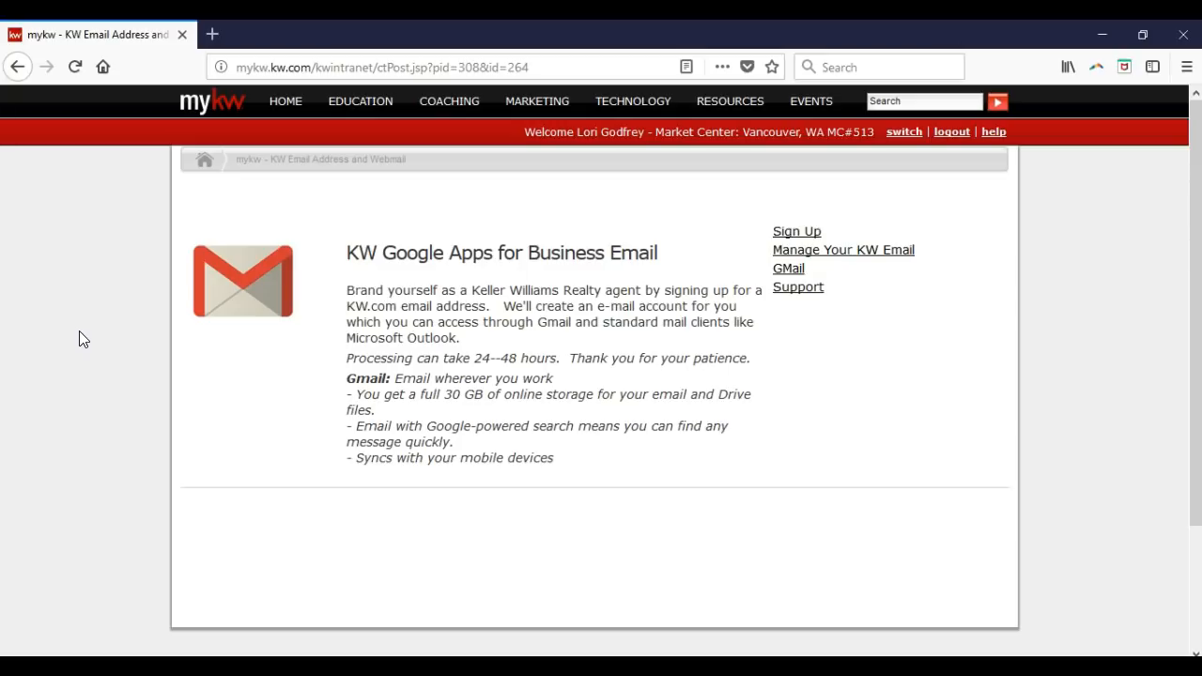
- Preview the pages under the HOME menu and select the current page's web address
left_click(218, 97)
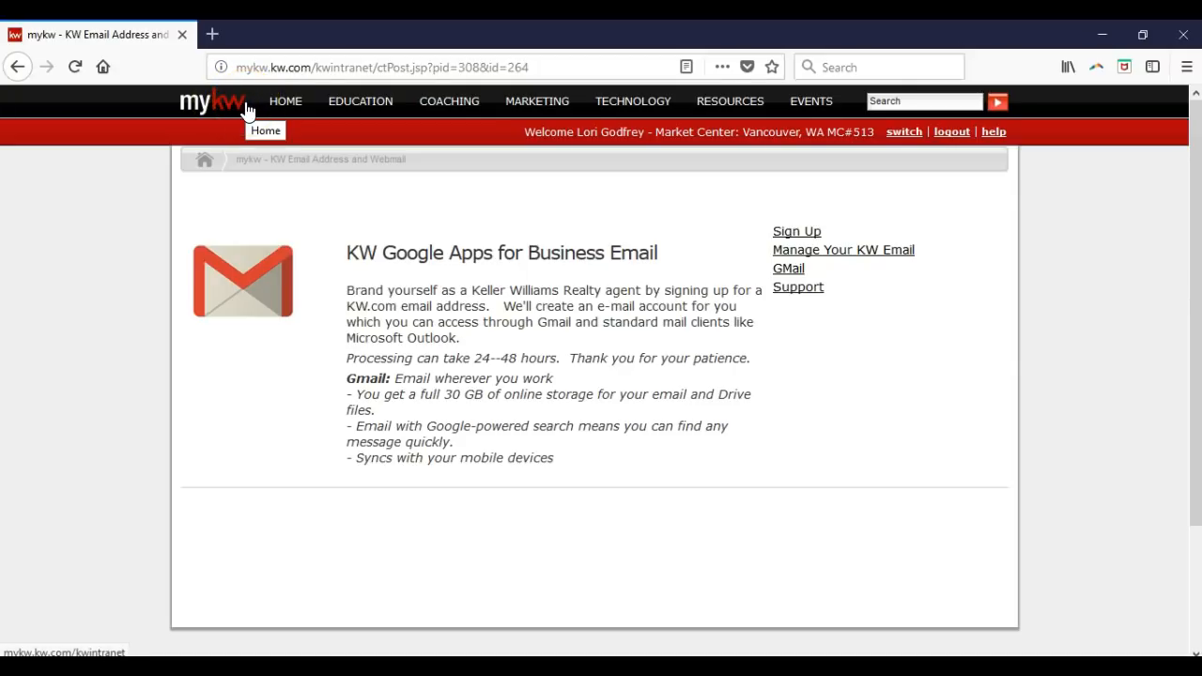
left_click(288, 103)
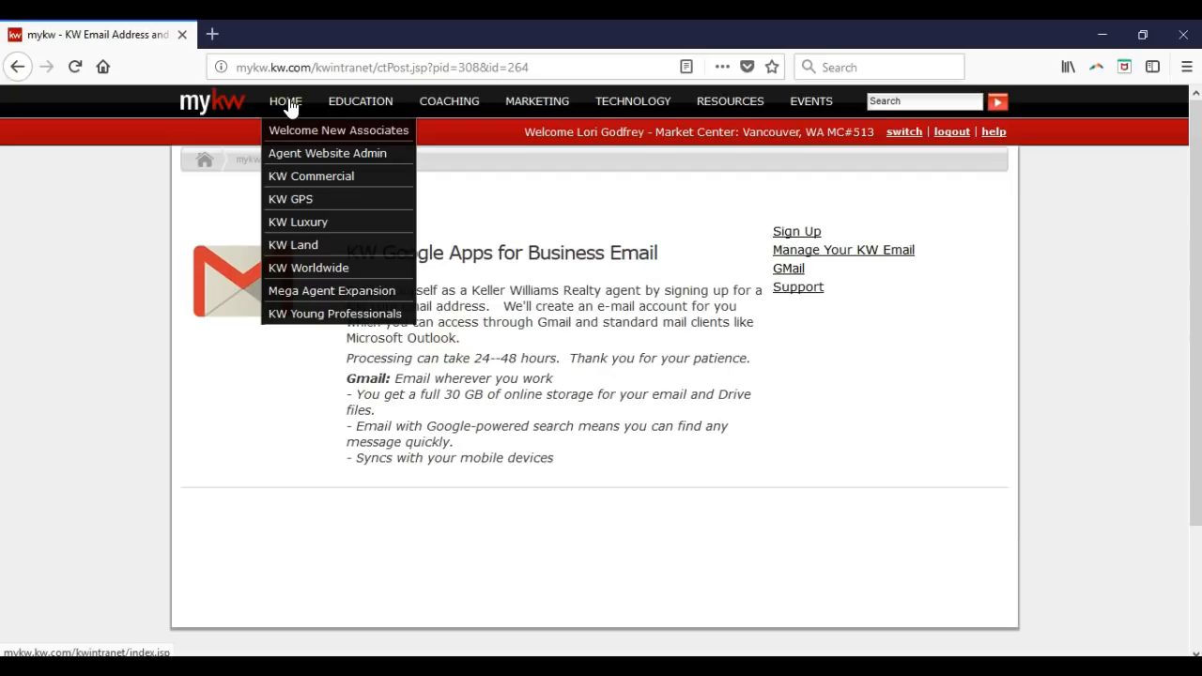
left_click(394, 67)
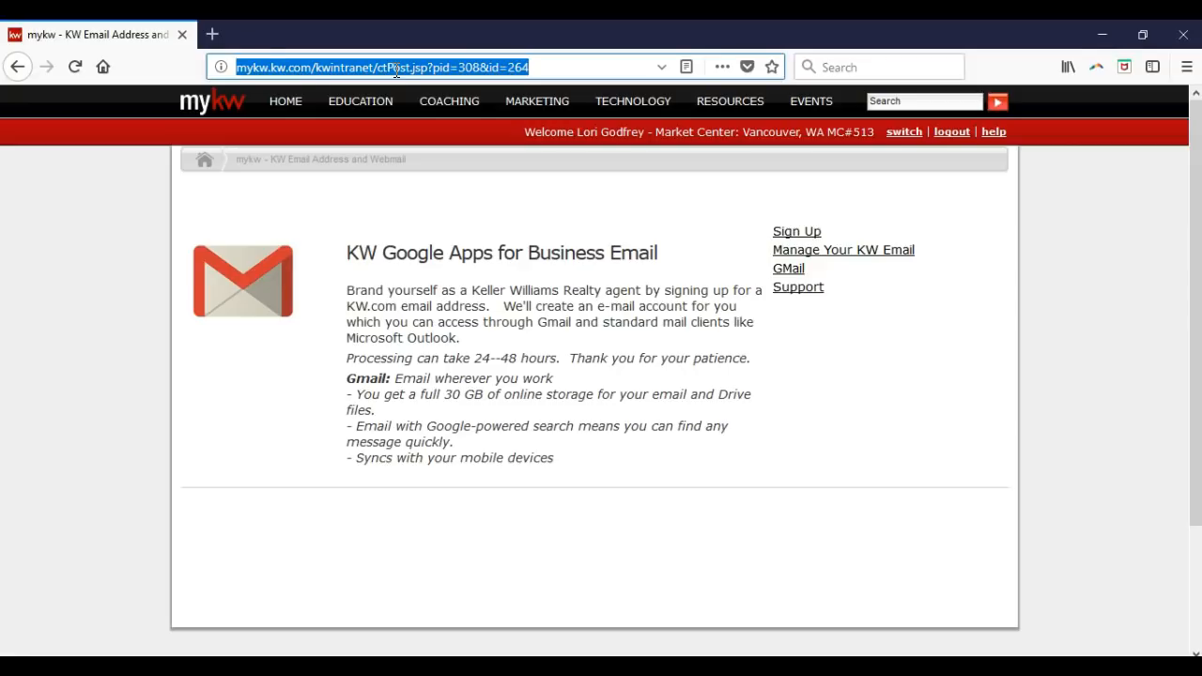
- Return to the MyKW home dashboard via the logo and open the agent's Profile page
left_click(205, 111)
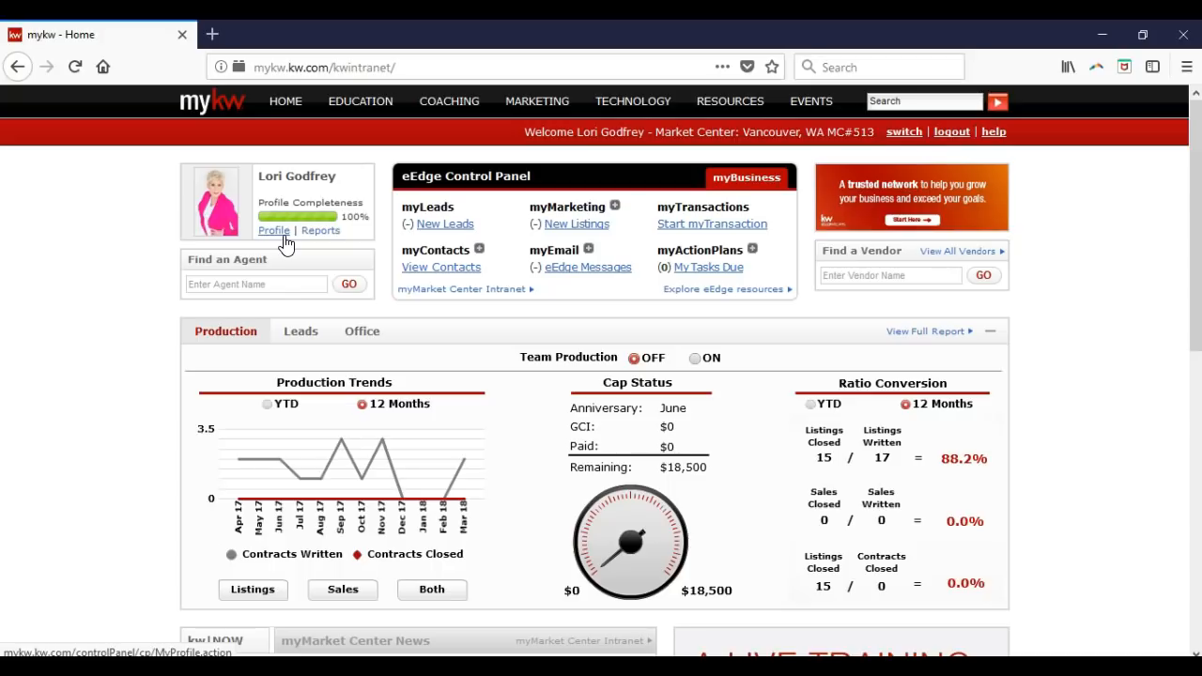
left_click(286, 242)
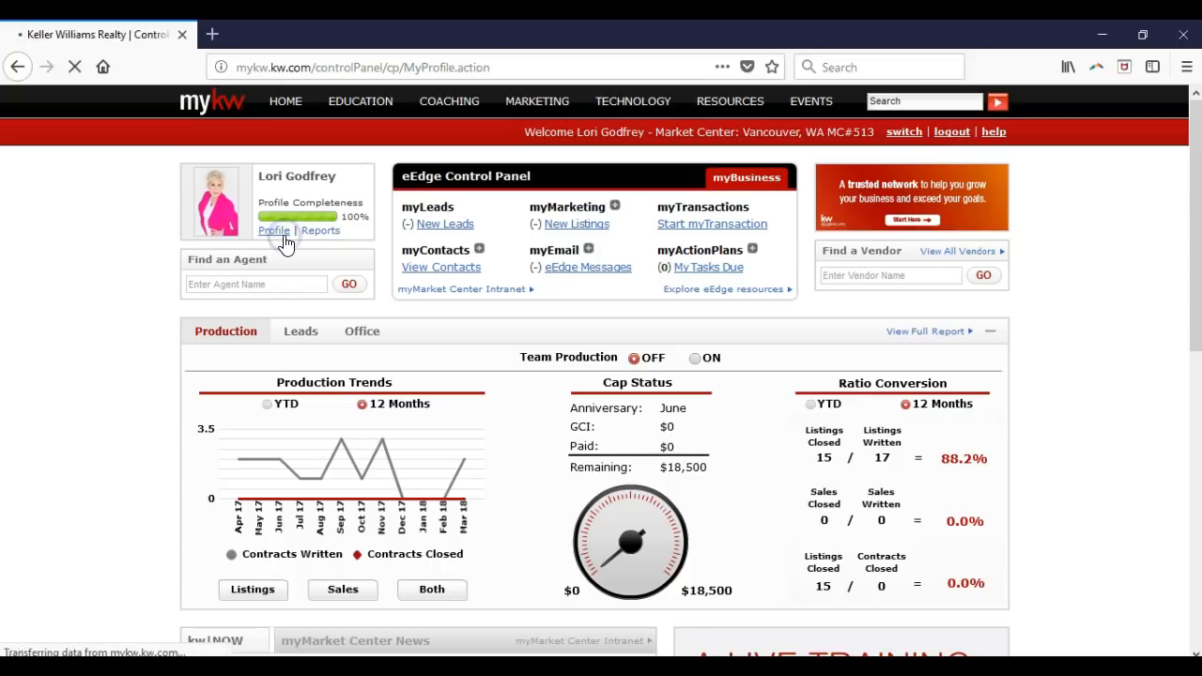
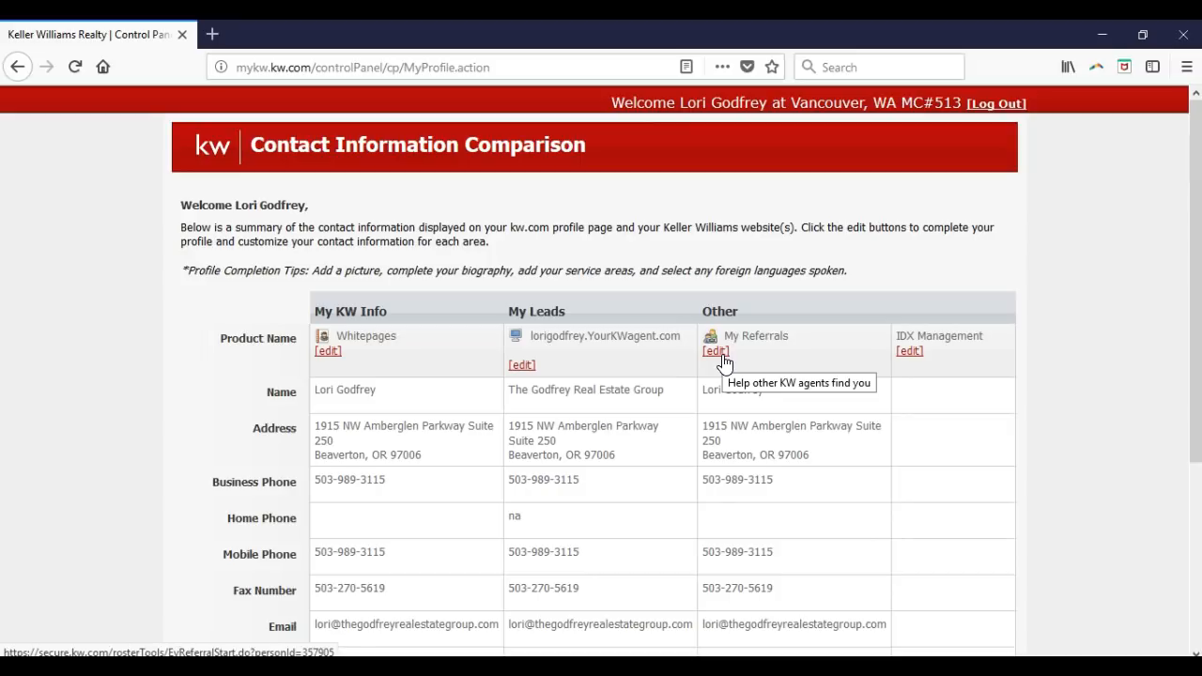
- Open the View or Edit Referral form for My Referrals from the Contact Information Comparison page
left_click(717, 351)
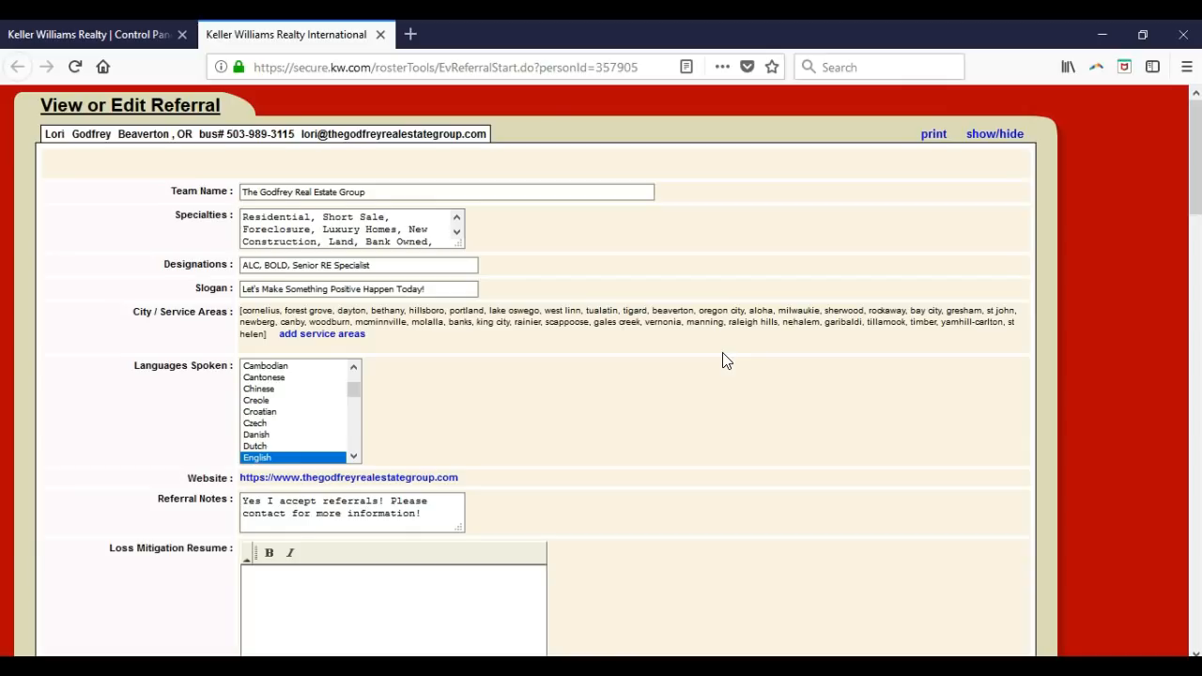
scroll(726, 360, "up", 6)
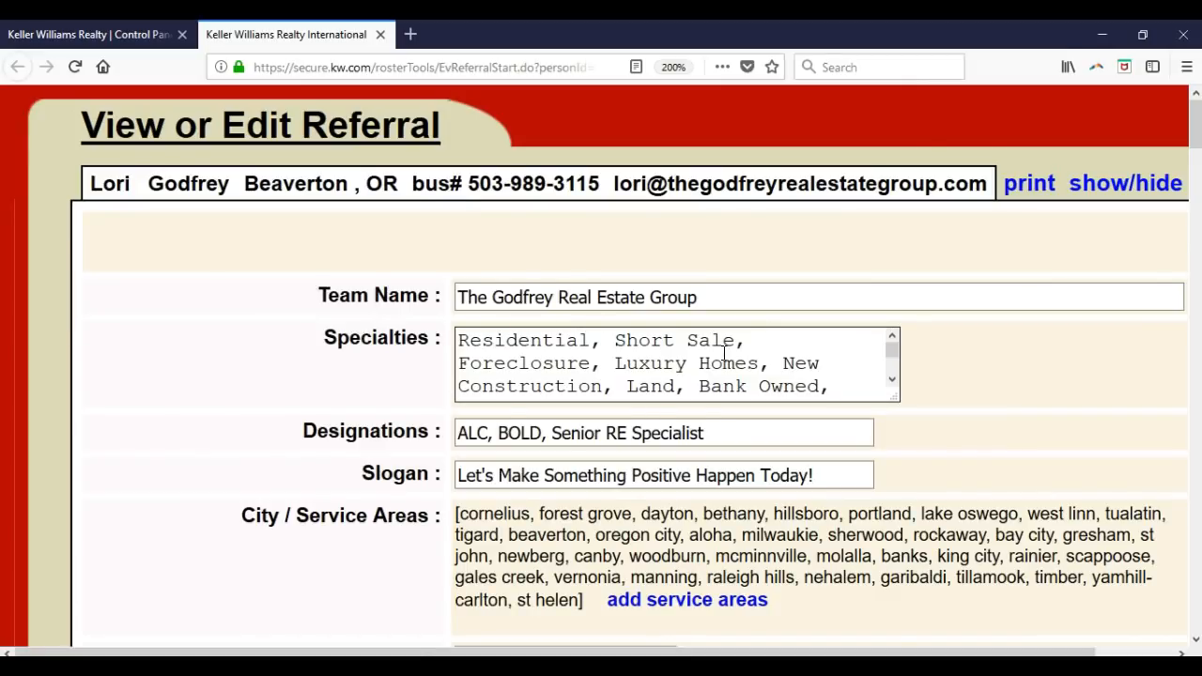
scroll(724, 352, "down", 1)
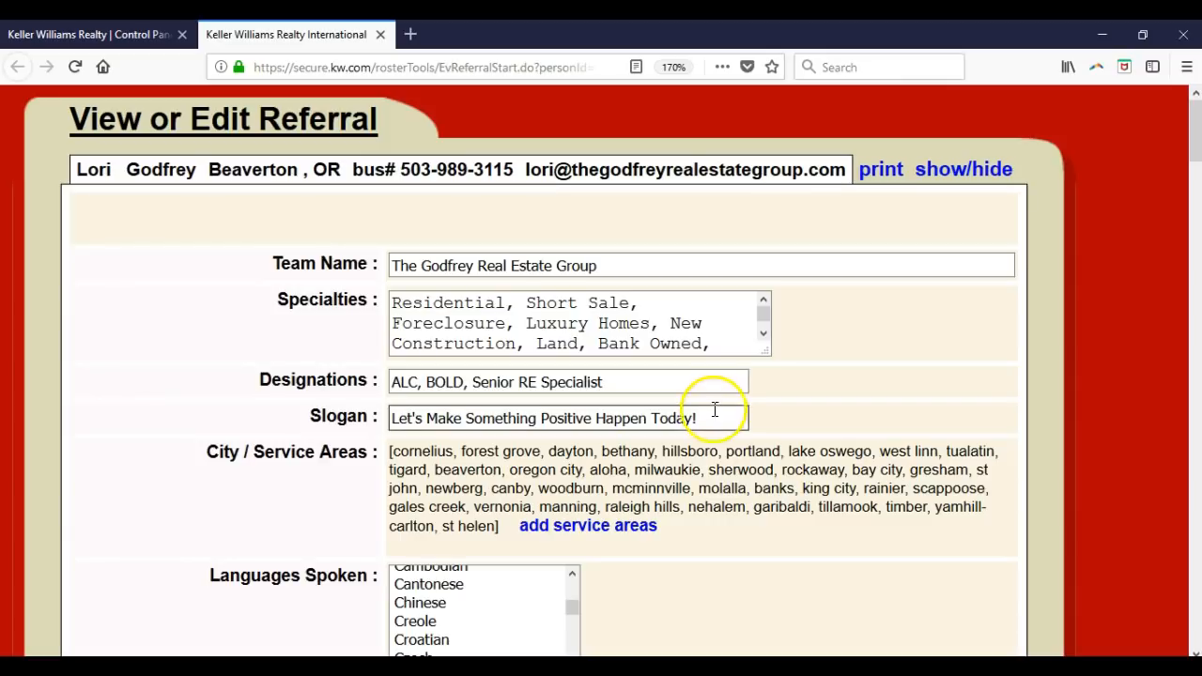
scroll(709, 408, "down", 3)
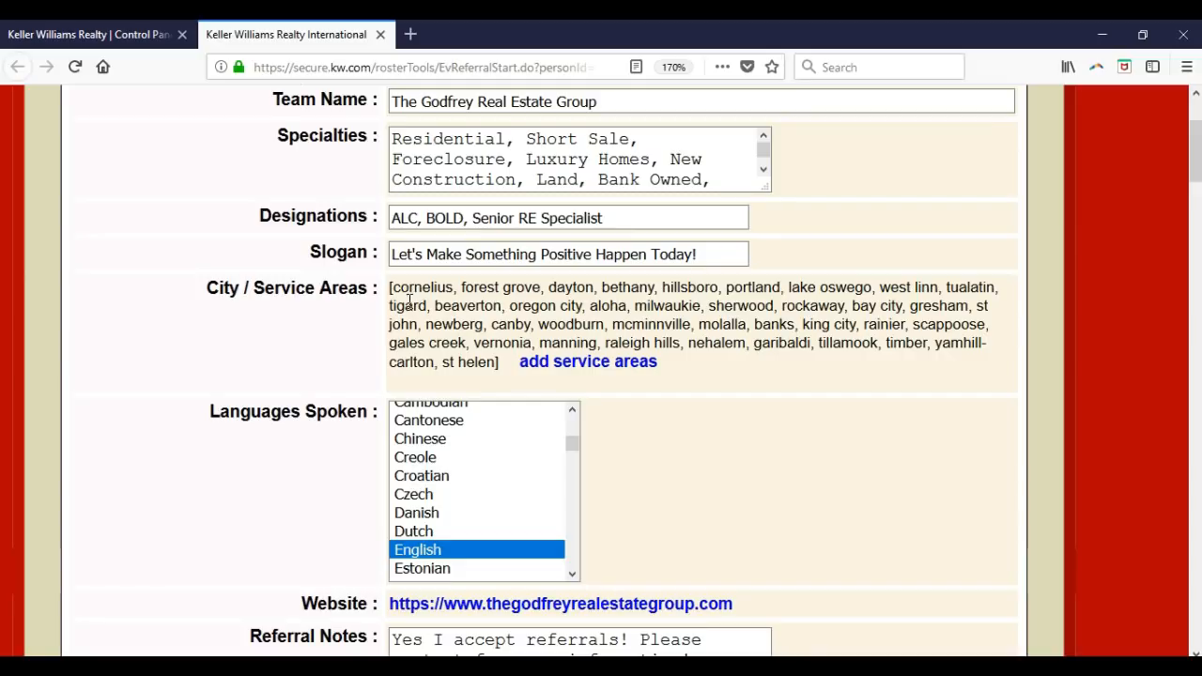
scroll(669, 459, "down", 3)
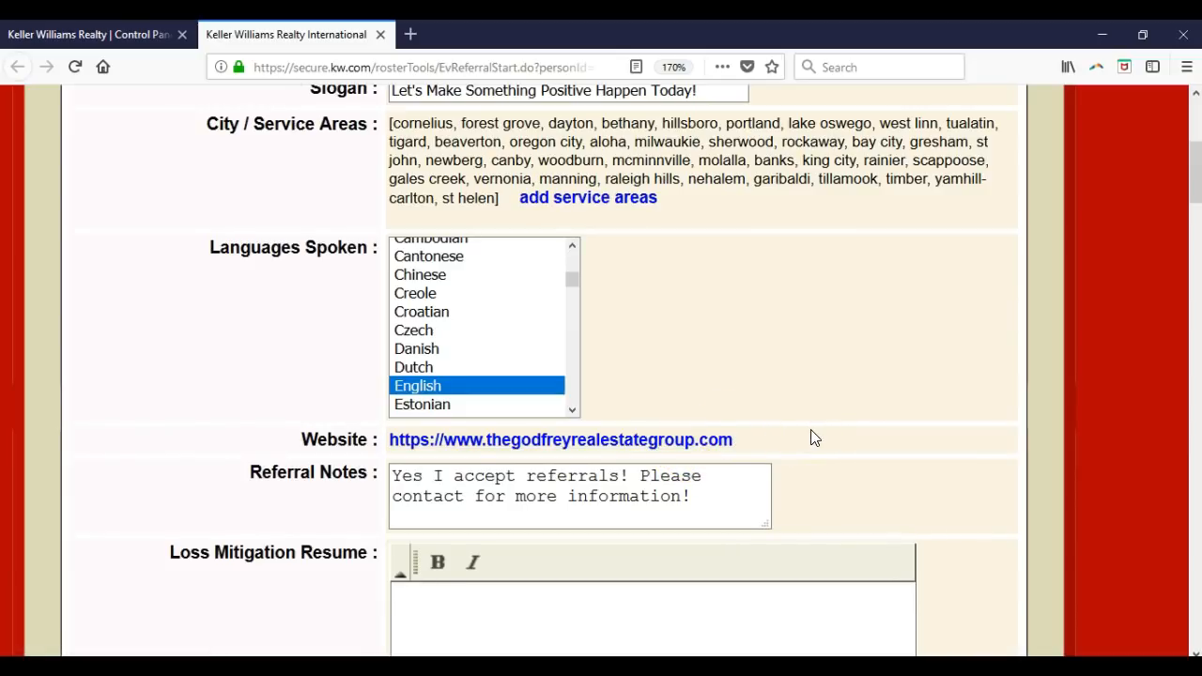
scroll(811, 435, "down", 3)
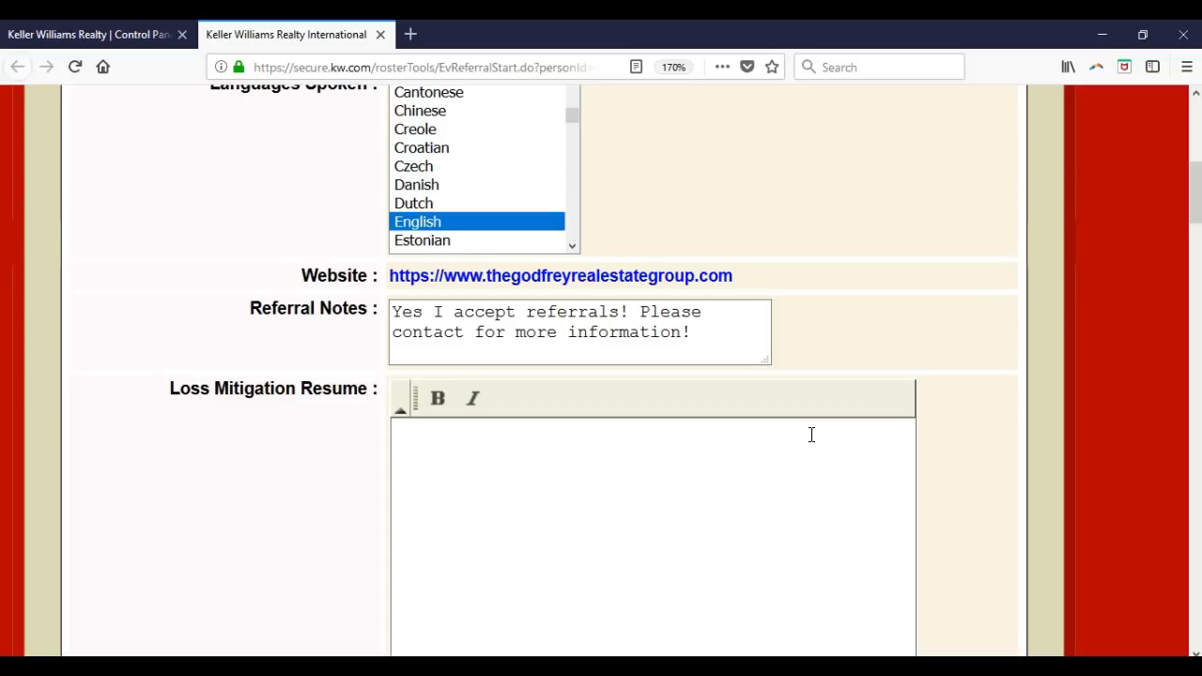
scroll(811, 435, "down", 8)
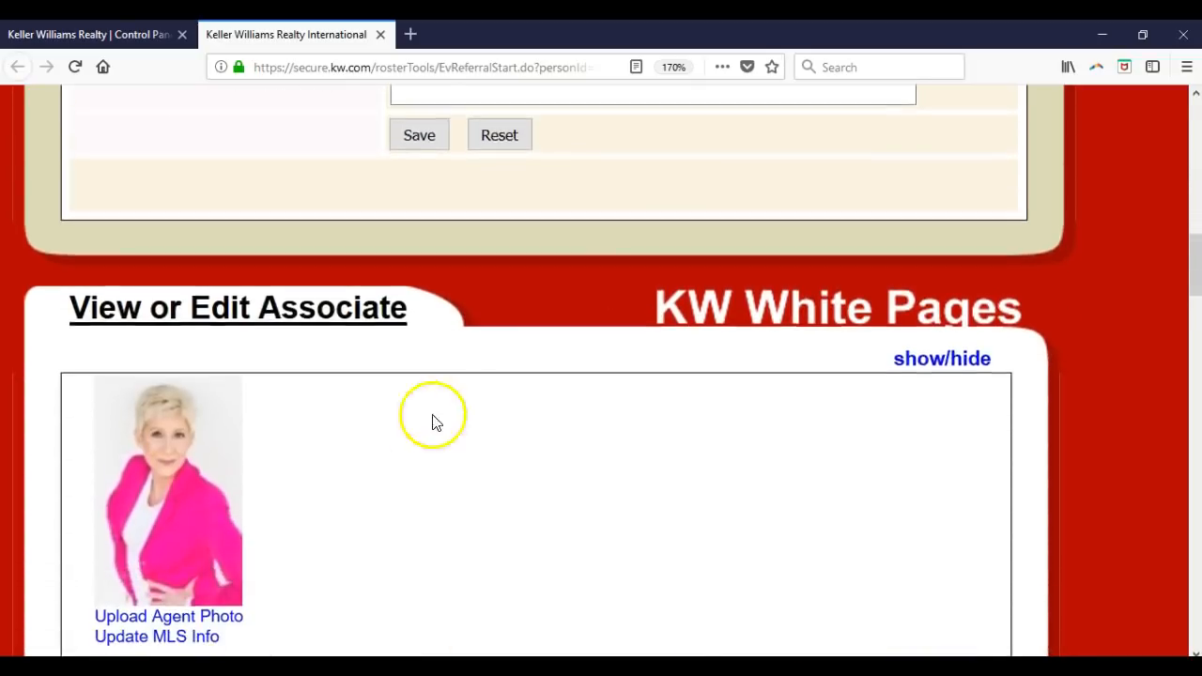
scroll(316, 380, "down", 1)
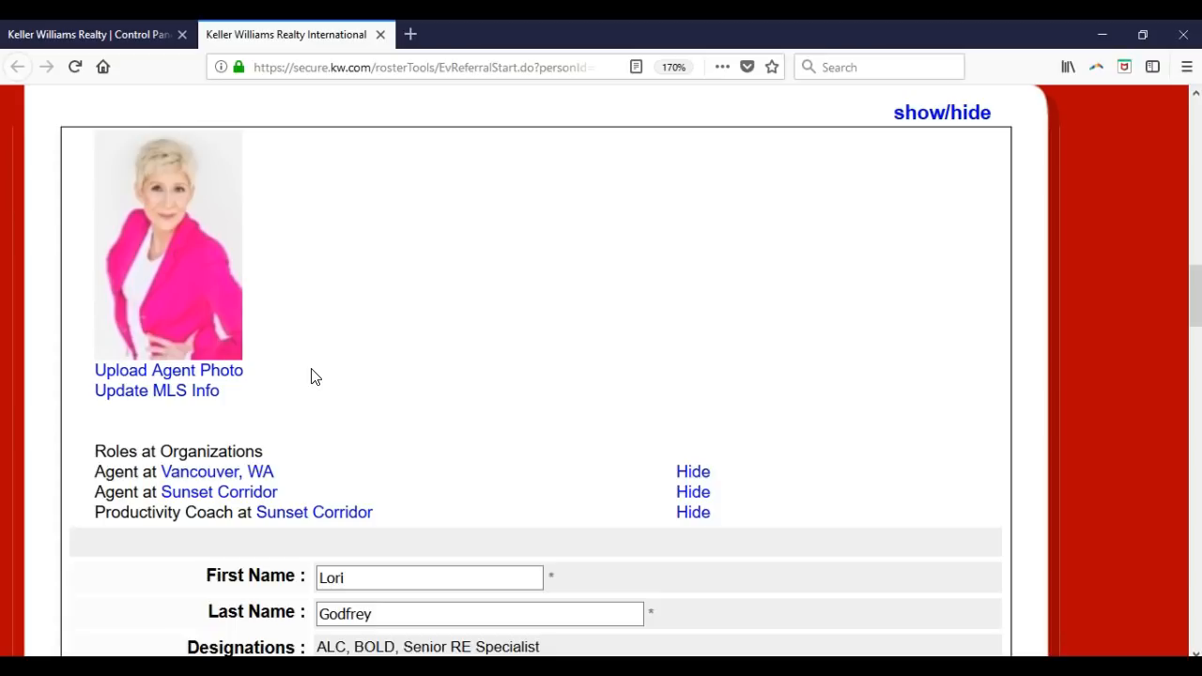
scroll(344, 357, "down", 4)
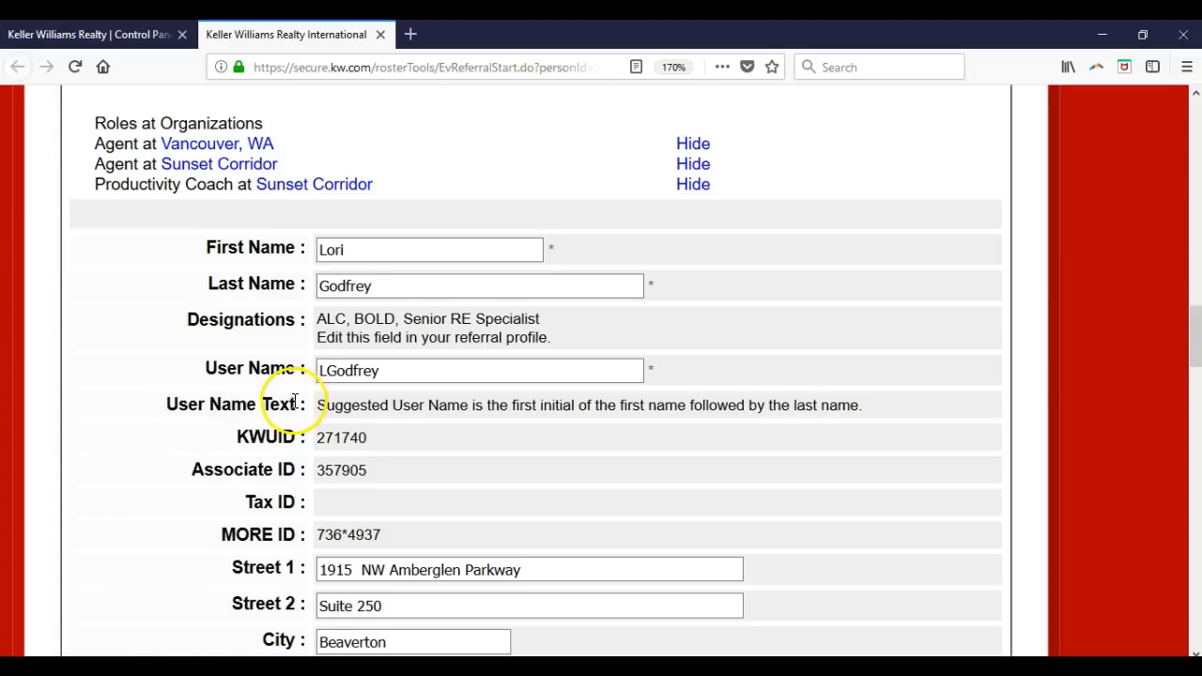
scroll(301, 394, "down", 2)
scroll(295, 401, "down", 2)
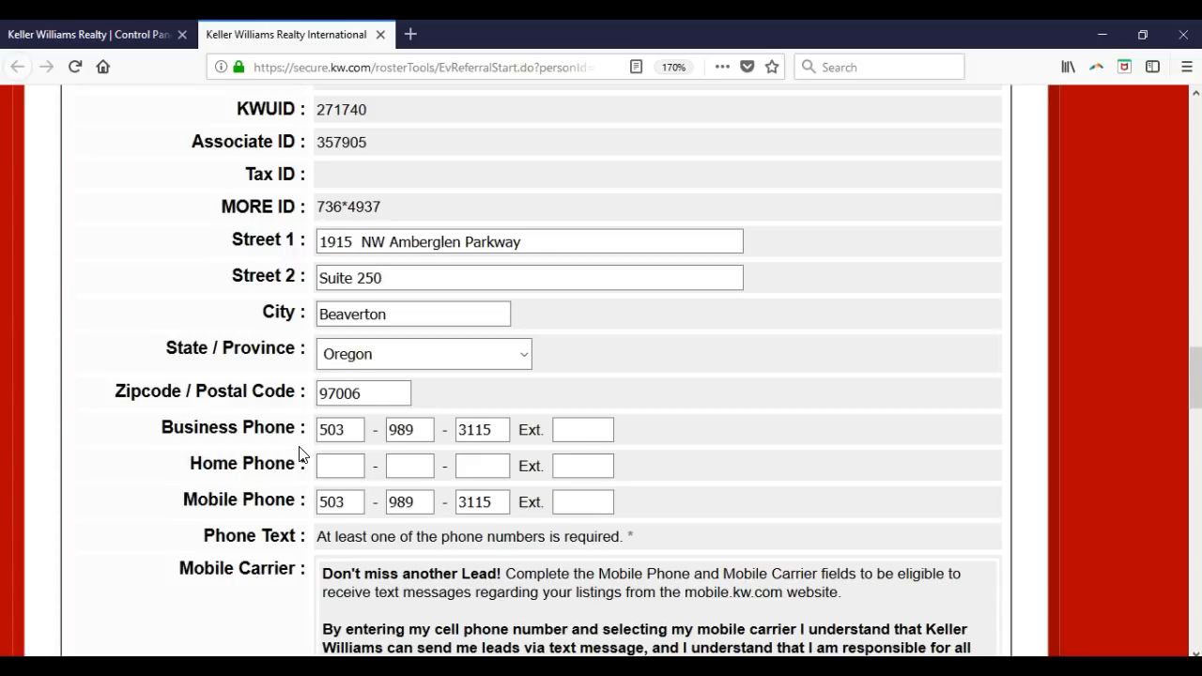
scroll(300, 454, "down", 5)
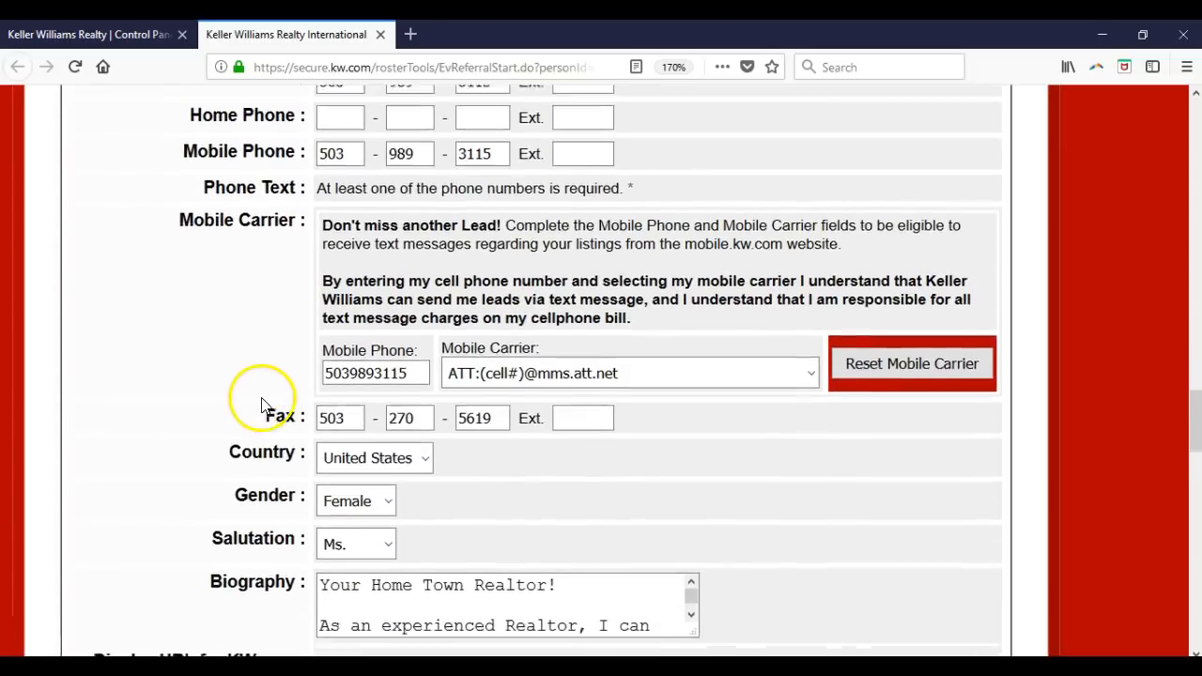
scroll(256, 409, "down", 2)
scroll(258, 399, "down", 2)
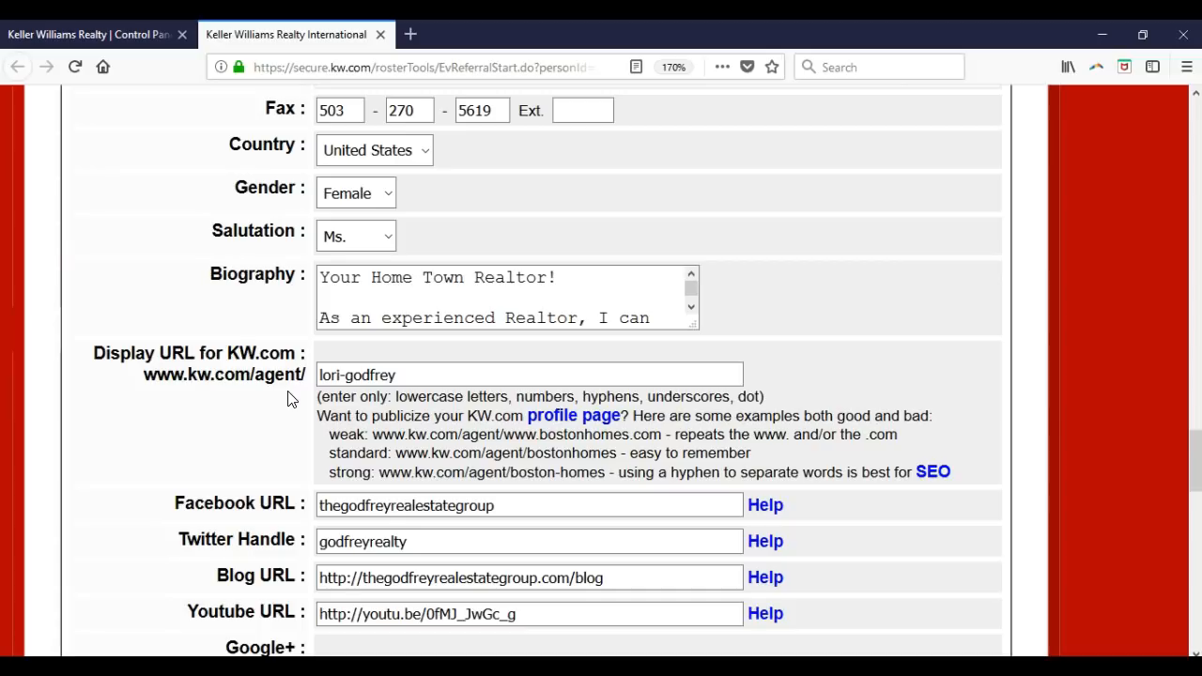
scroll(289, 399, "down", 8)
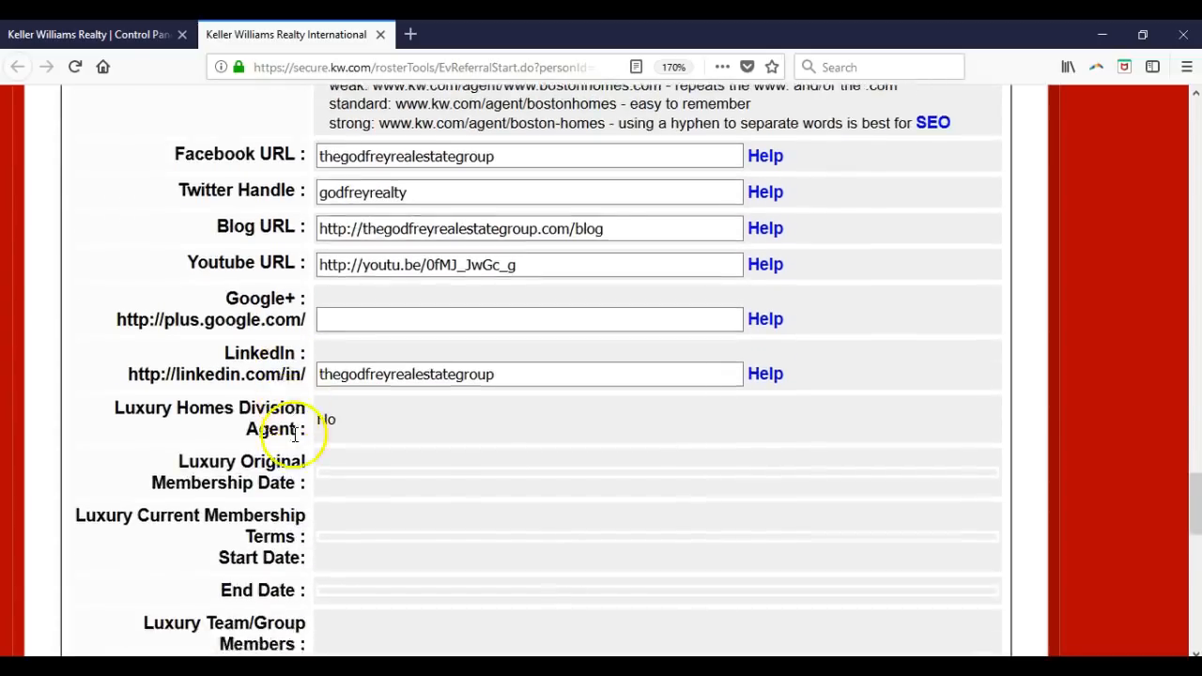
scroll(297, 440, "down", 6)
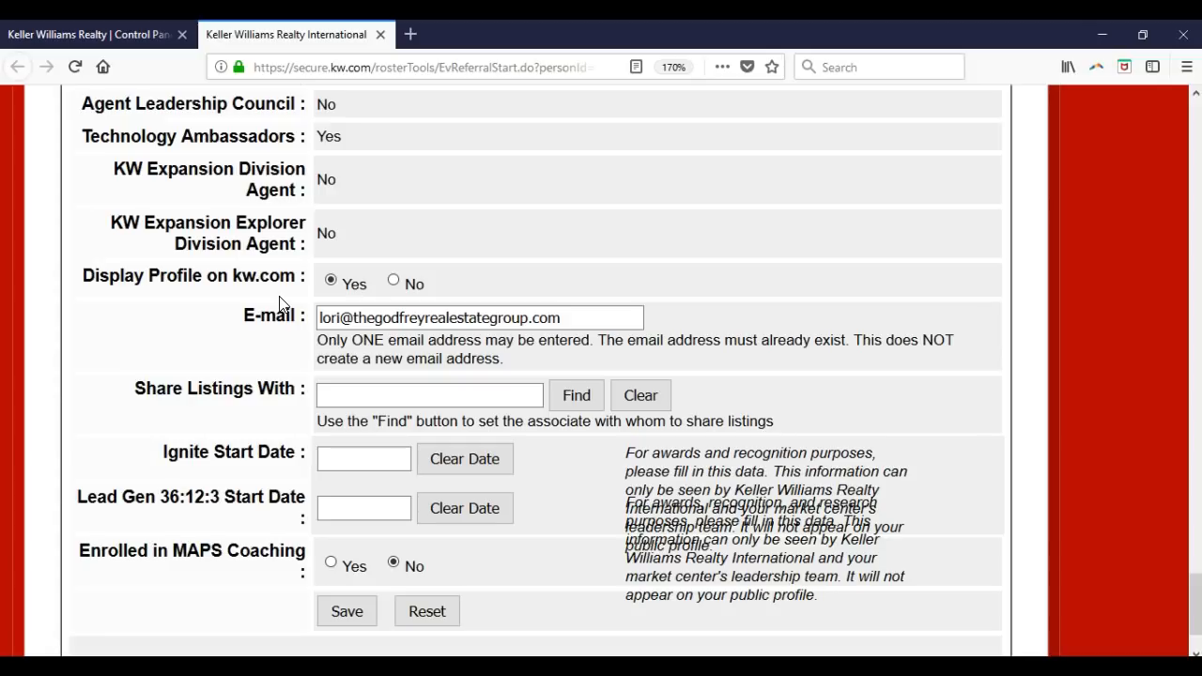
- Save the associate form and wait for the associate information saved confirmation
left_click(284, 319)
left_click(349, 613)
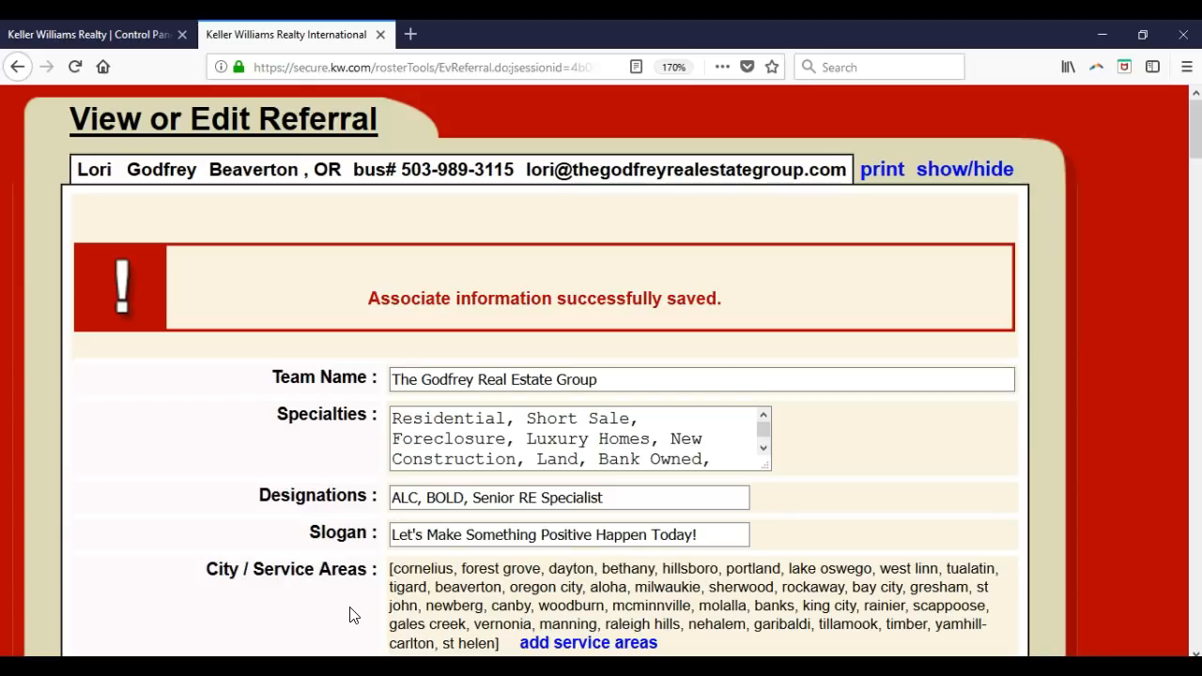
- Close the Keller Williams Realty International tab to get back to Contact Information Comparison
left_click(380, 34)
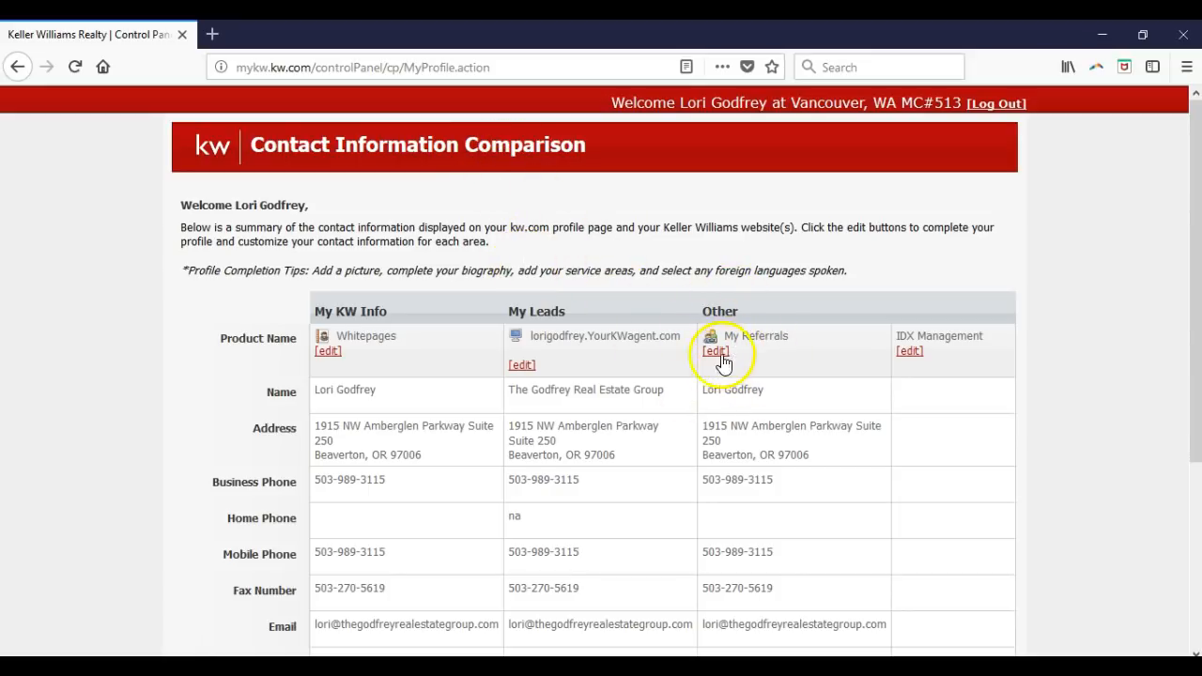
- Edit the My Leads website's contact information from the Contact Information Comparison page
left_click(532, 370)
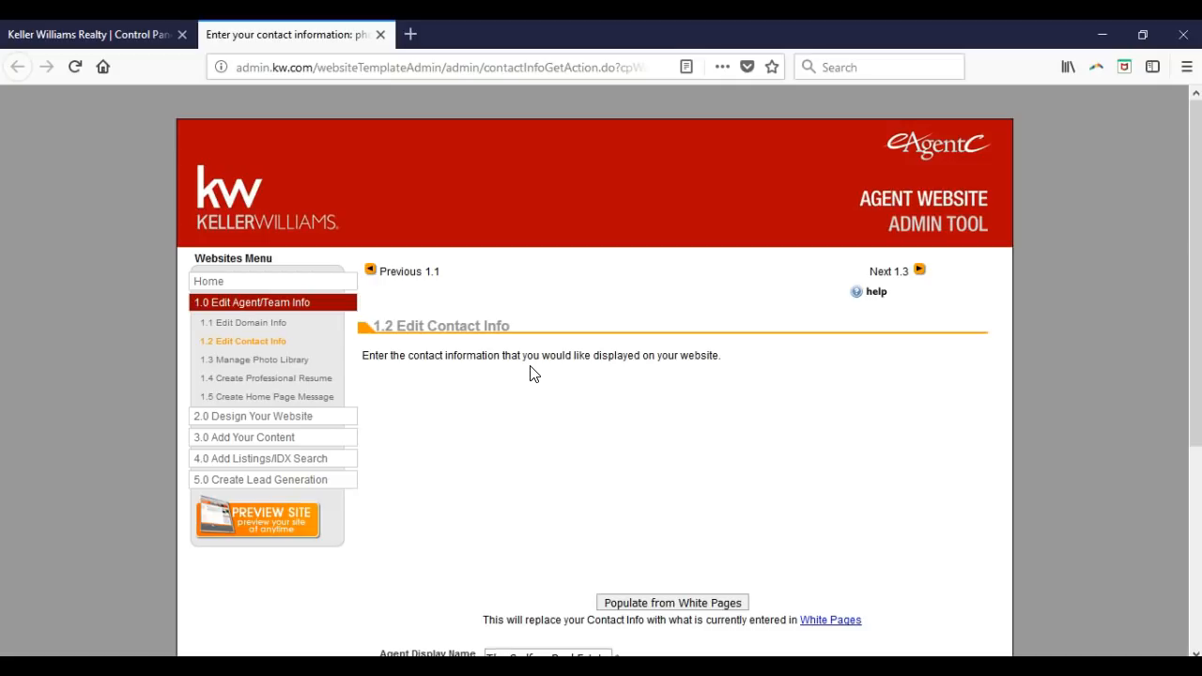
- Zoom the 1.2 Edit Contact Info page to 133% for easier reading
key("ctrl+plus")
key("ctrl+plus")
key("ctrl+plus")
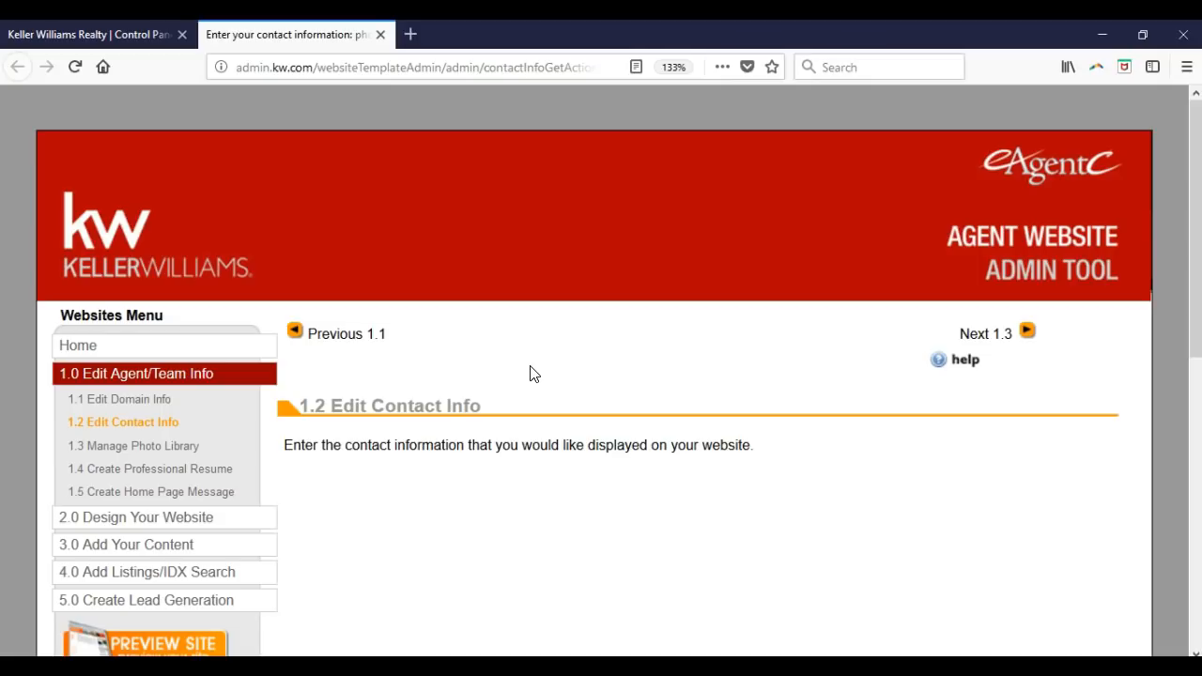
left_click(516, 376)
- Check the Email Address, save 1.2 Edit Contact Info, then expand 2.0 Design Your Website
scroll(515, 382, "down", 3)
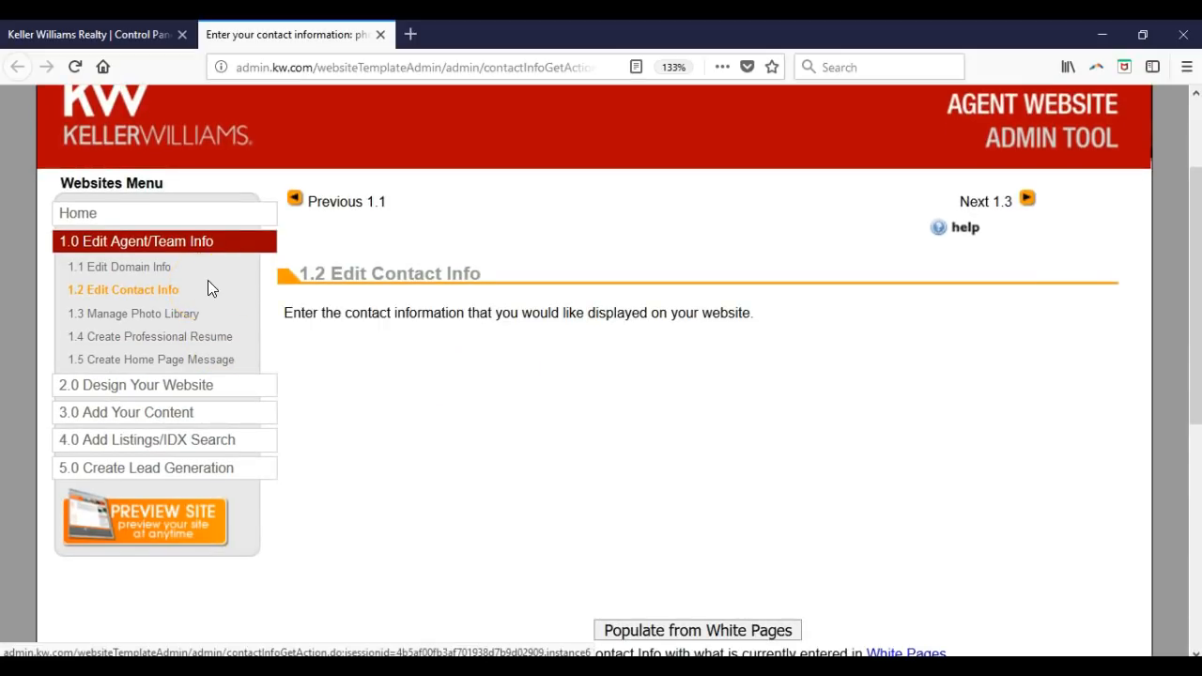
scroll(358, 368, "down", 5)
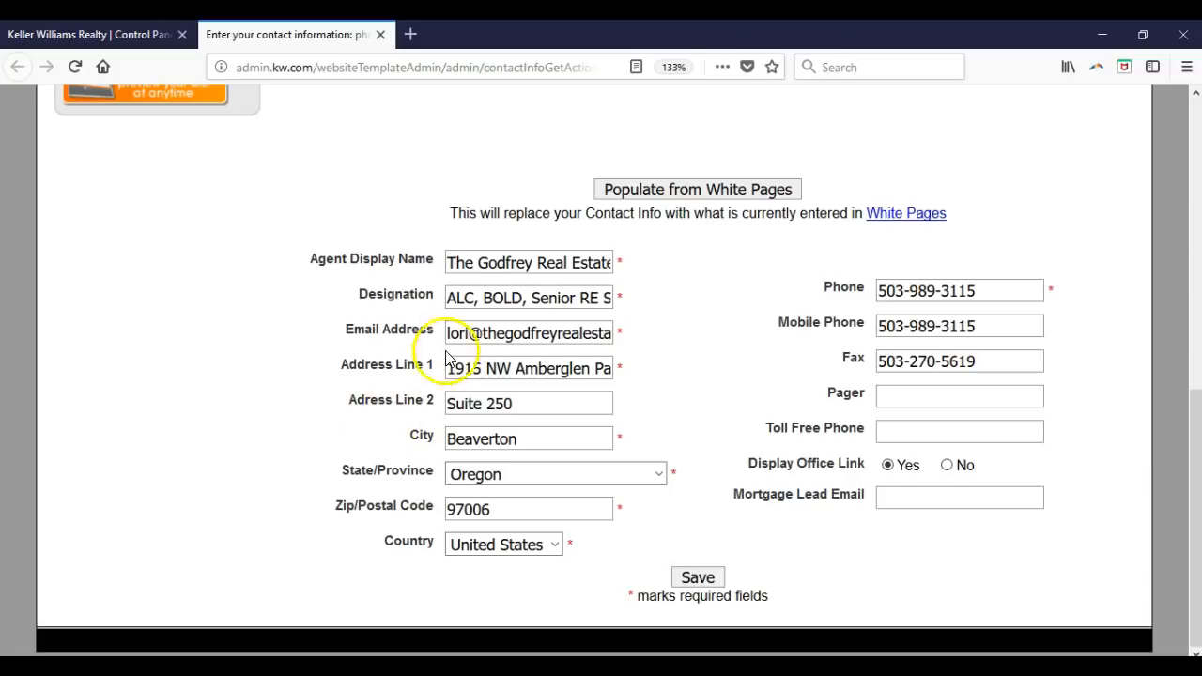
left_click(604, 336)
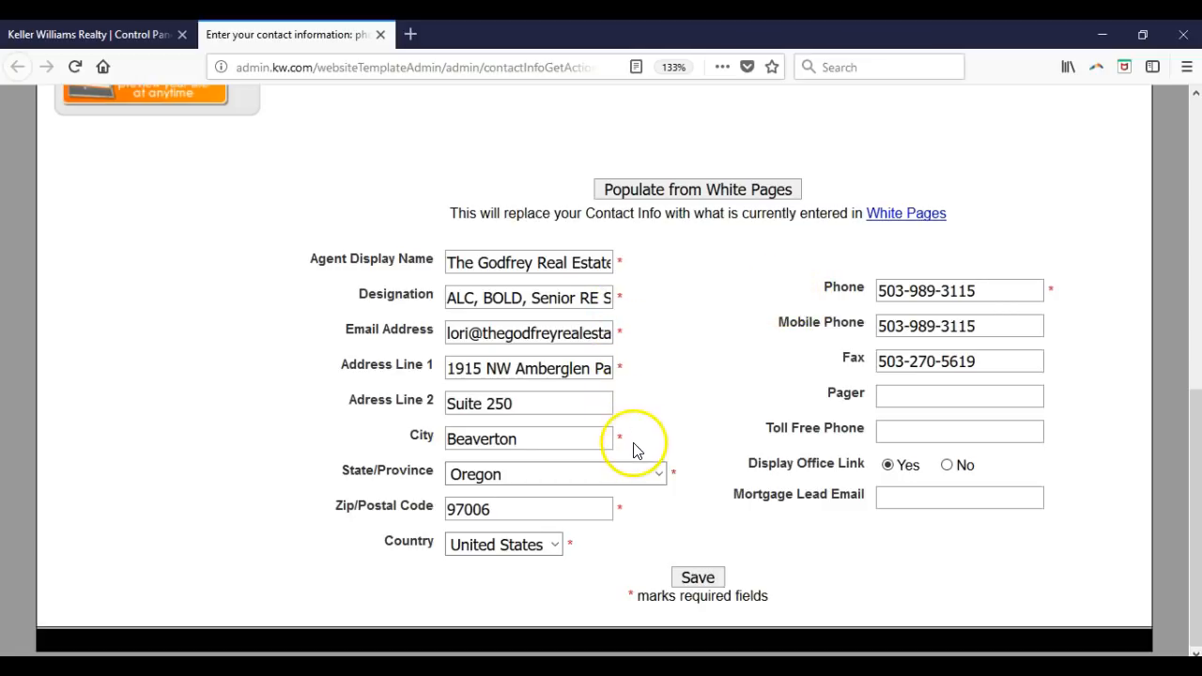
left_click(705, 581)
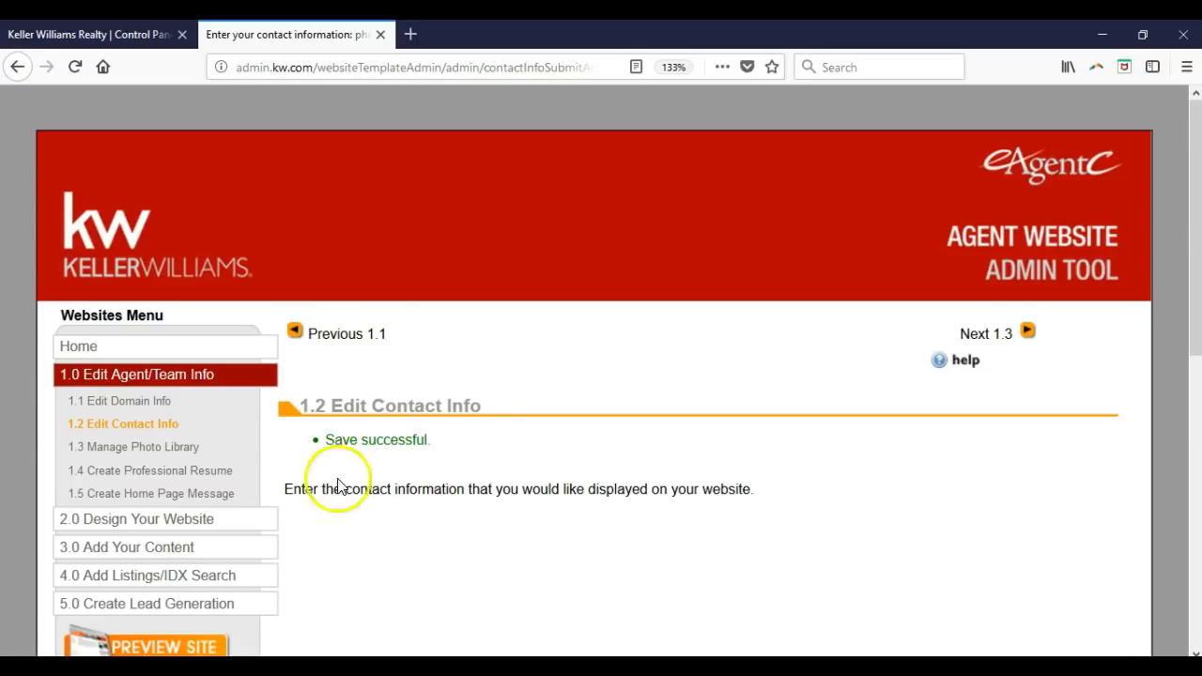
left_click(260, 529)
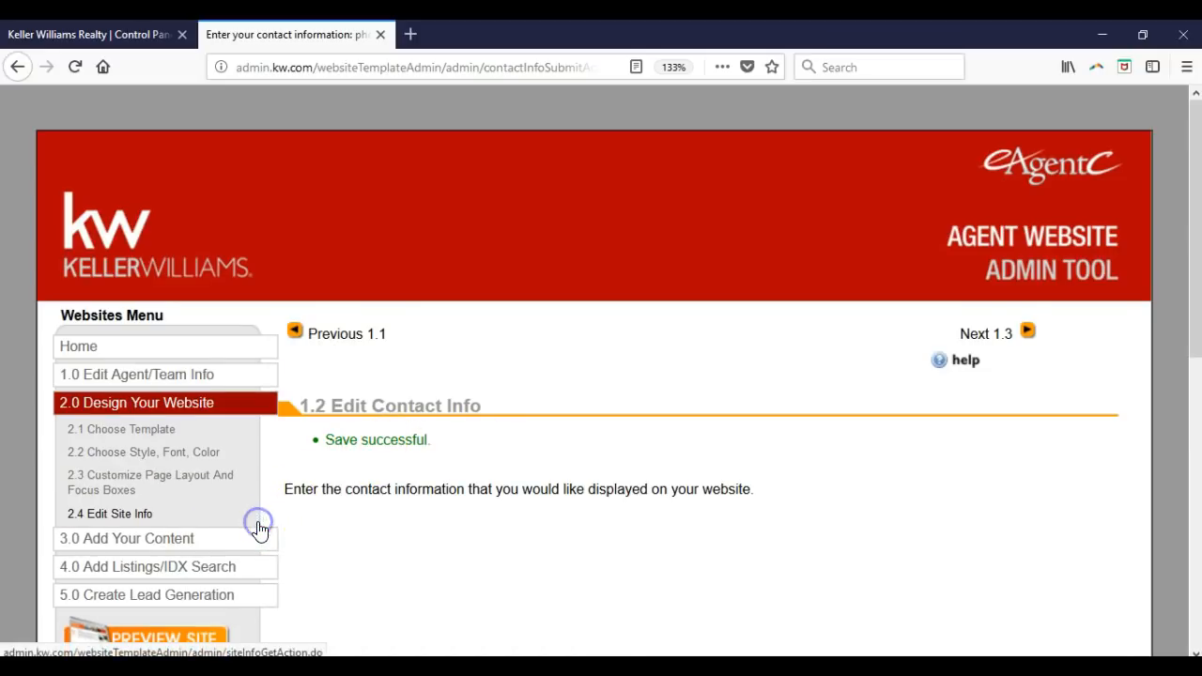
- Review the 2.4 Edit Site Info banner, hosting, SEO, location and broker sections, then save
left_click(138, 516)
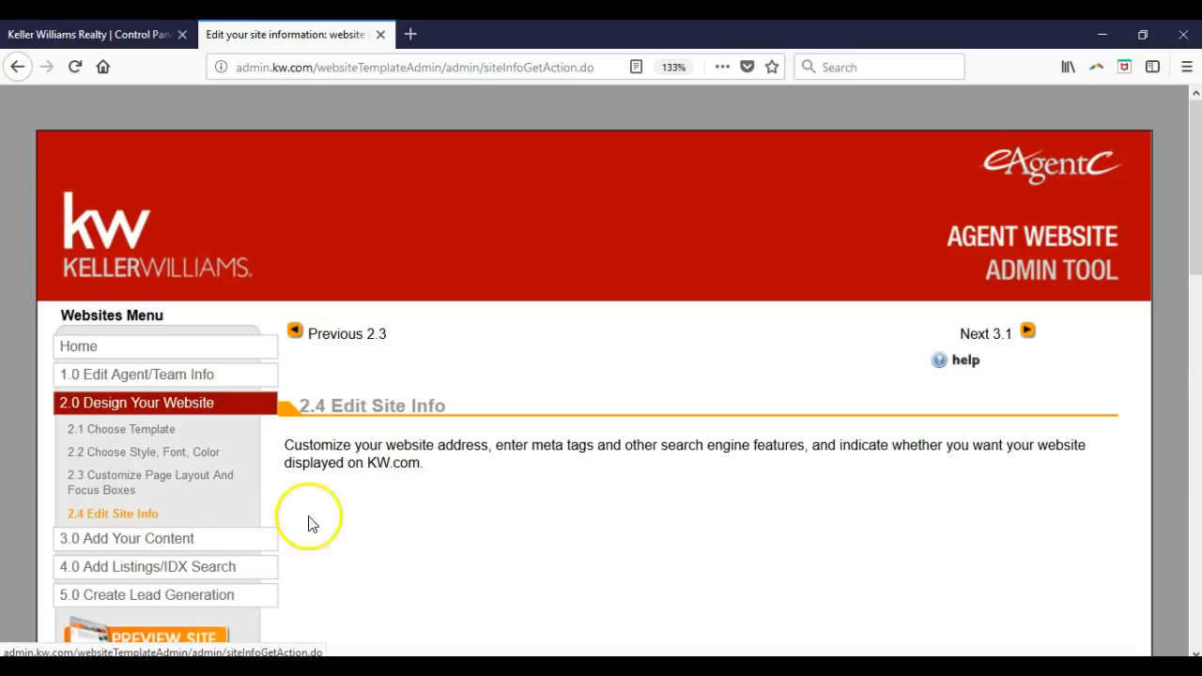
scroll(413, 498, "down", 2)
scroll(430, 483, "down", 5)
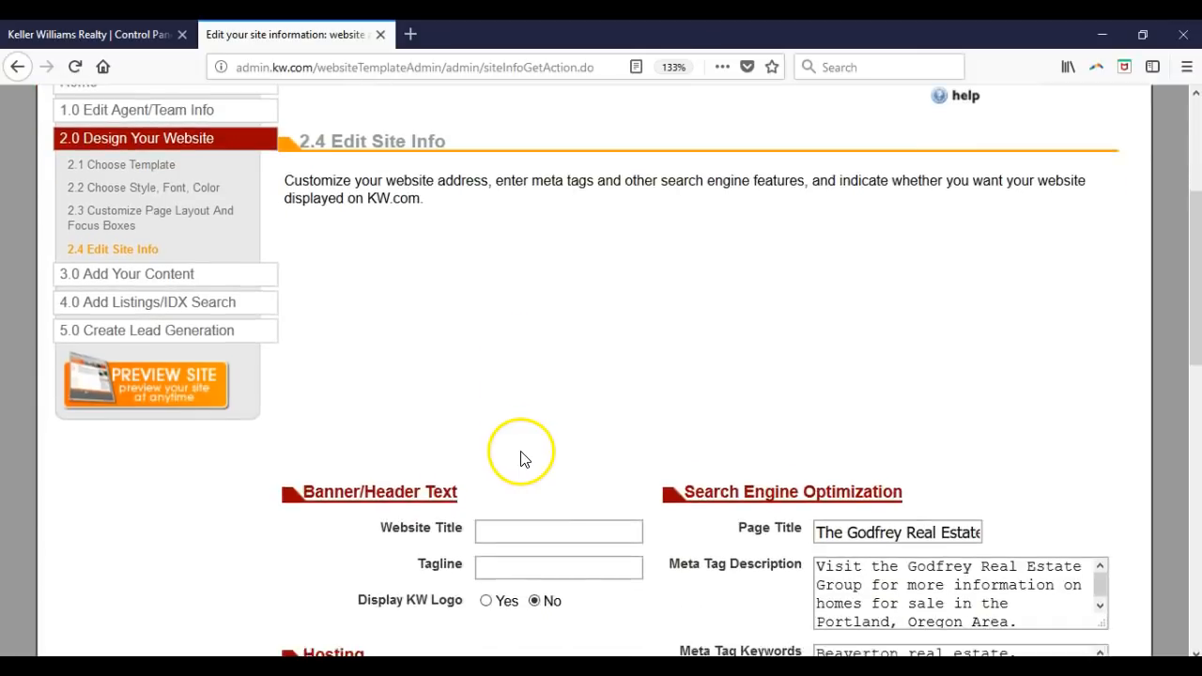
scroll(523, 467, "down", 2)
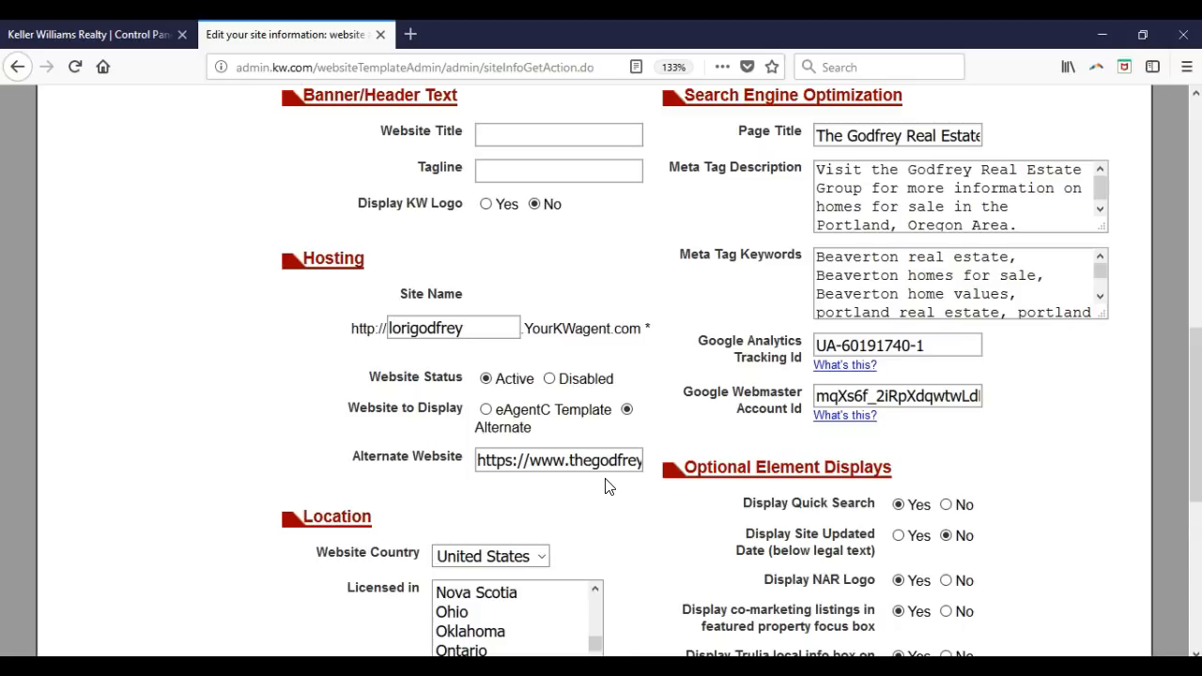
left_click(641, 501)
scroll(643, 507, "down", 7)
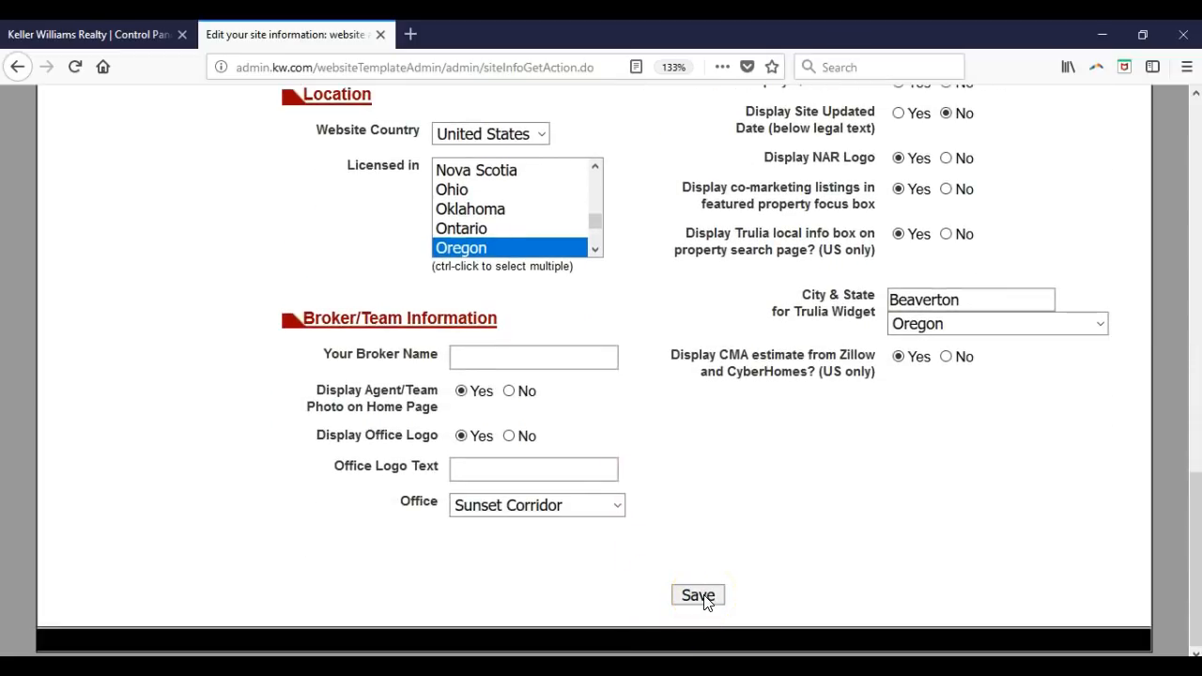
left_click(705, 597)
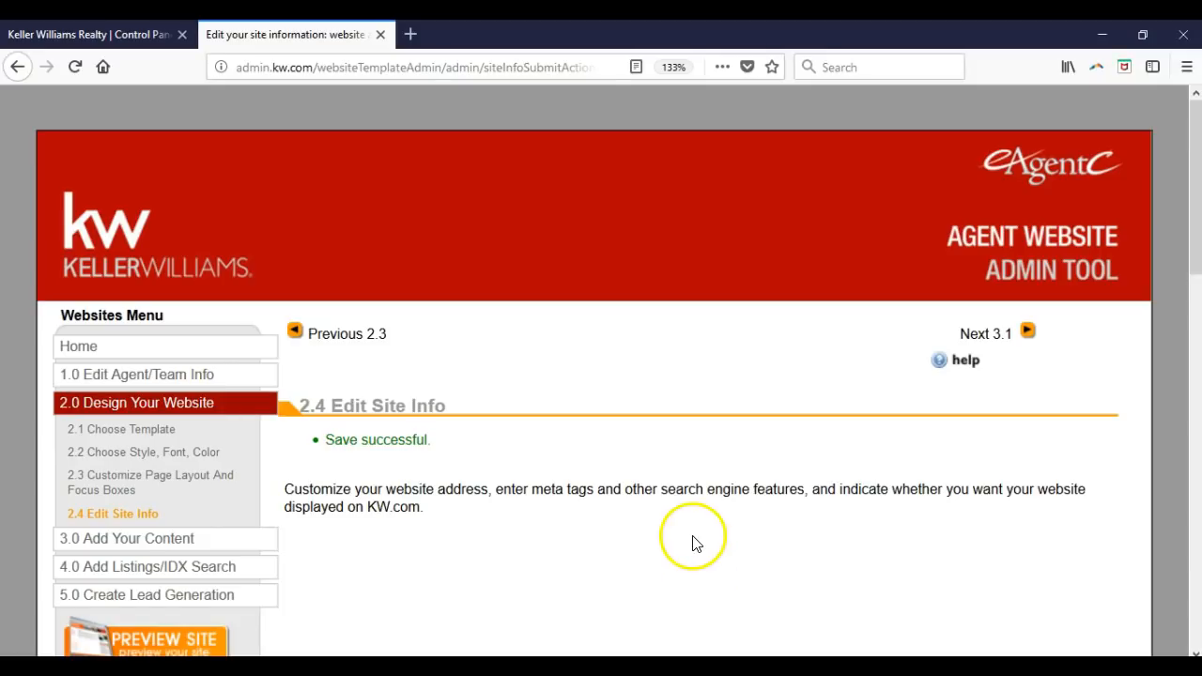
- Open 4.5 Mobile Property Search under 4.0 Add Listings/IDX Search, keeping Sunset Corridor as organization
left_click(252, 566)
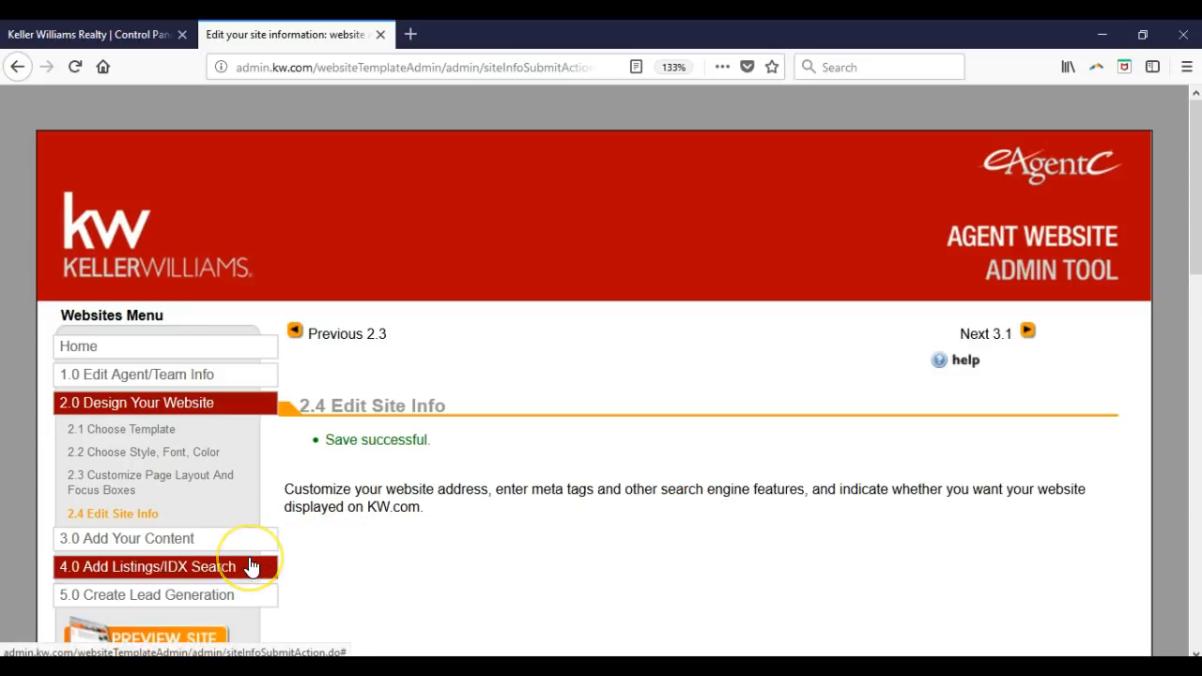
left_click(251, 567)
left_click(192, 587)
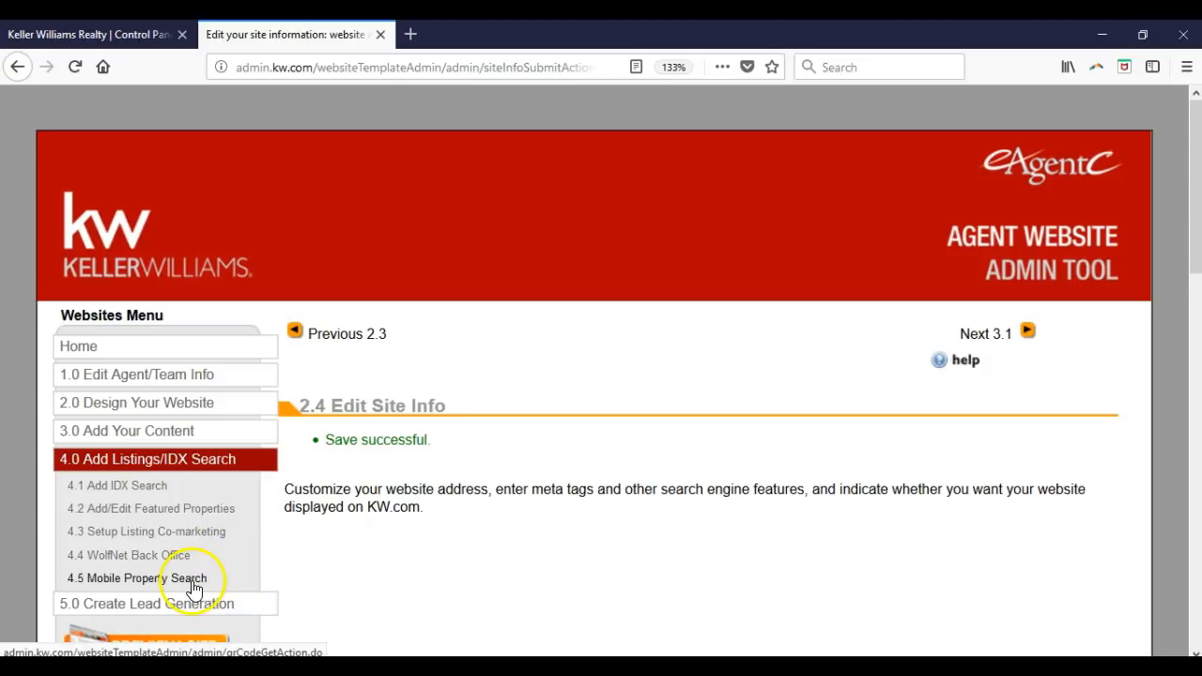
left_click(192, 588)
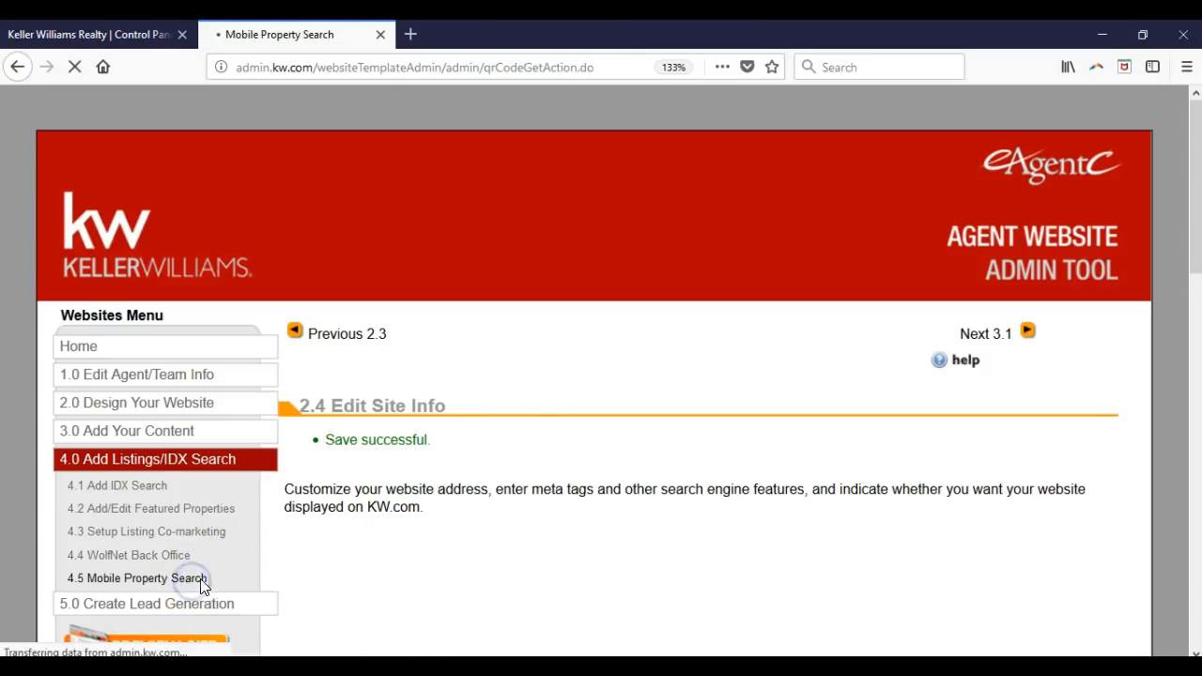
scroll(608, 395, "down", 1)
scroll(606, 395, "down", 3)
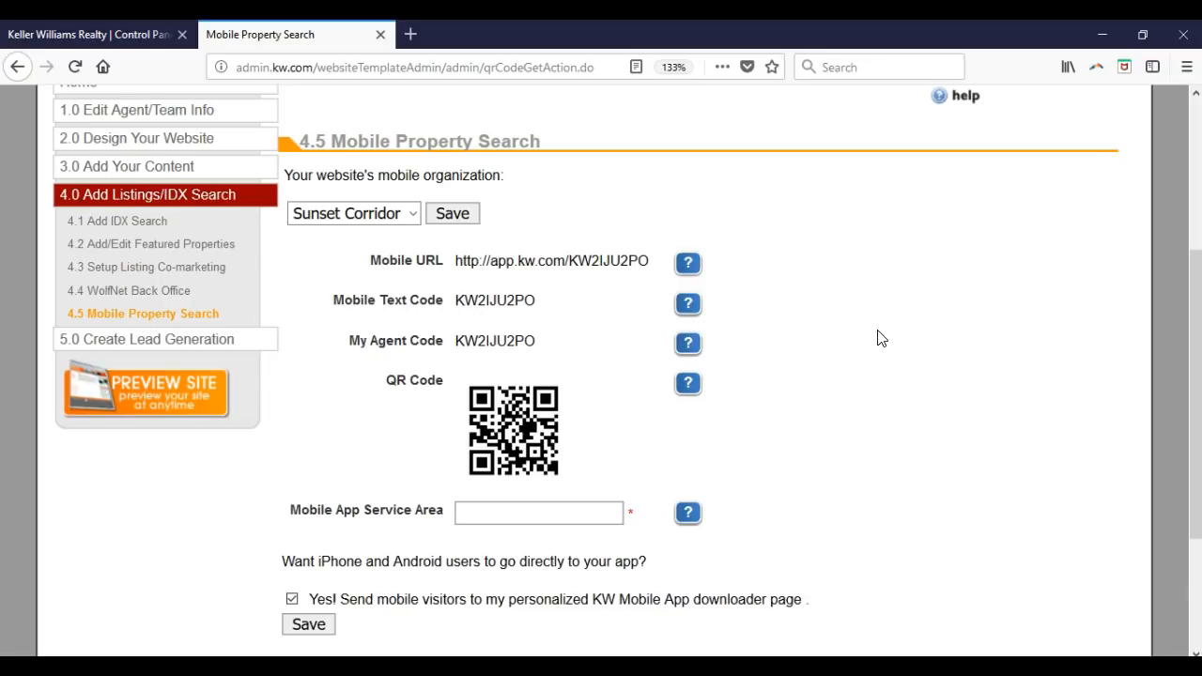
left_click(415, 214)
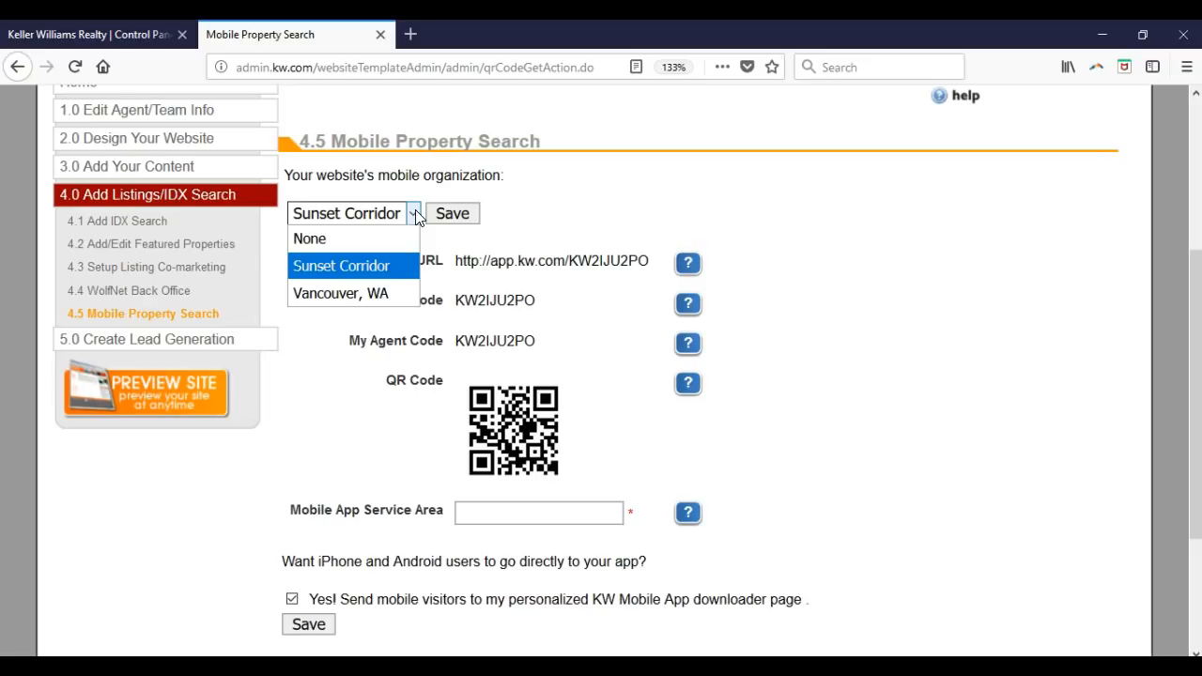
left_click(416, 215)
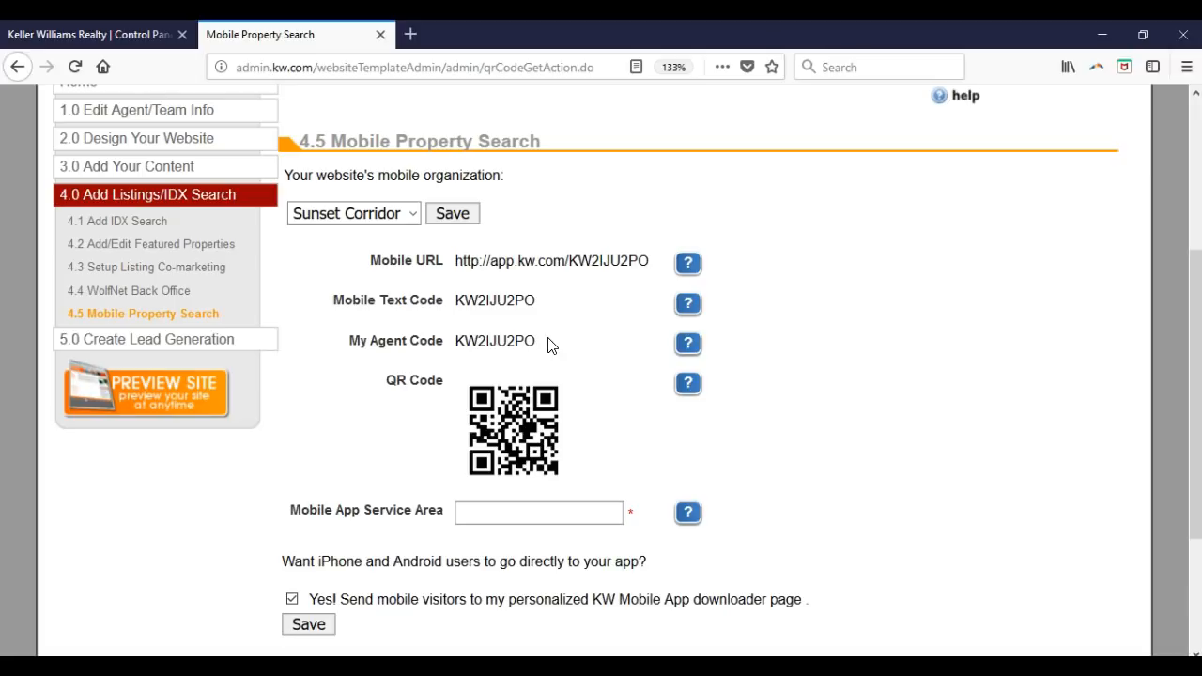
- Save the QR code image to the computer and select the Mobile App Service Area field
right_click(513, 433)
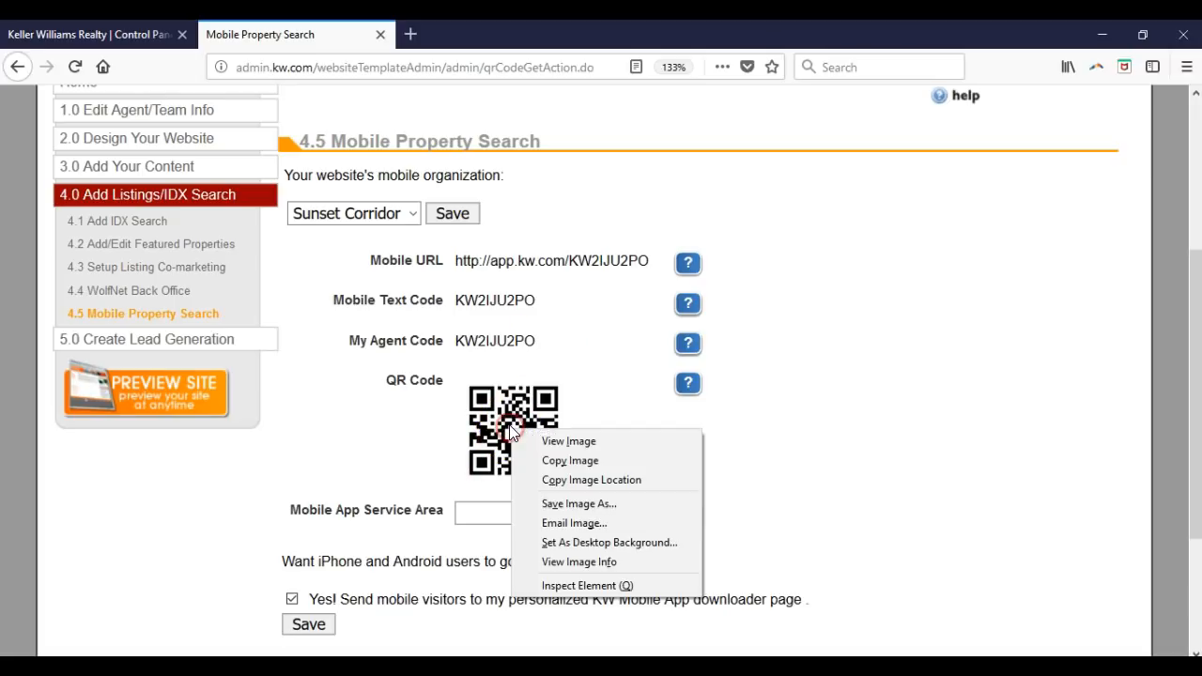
left_click(602, 503)
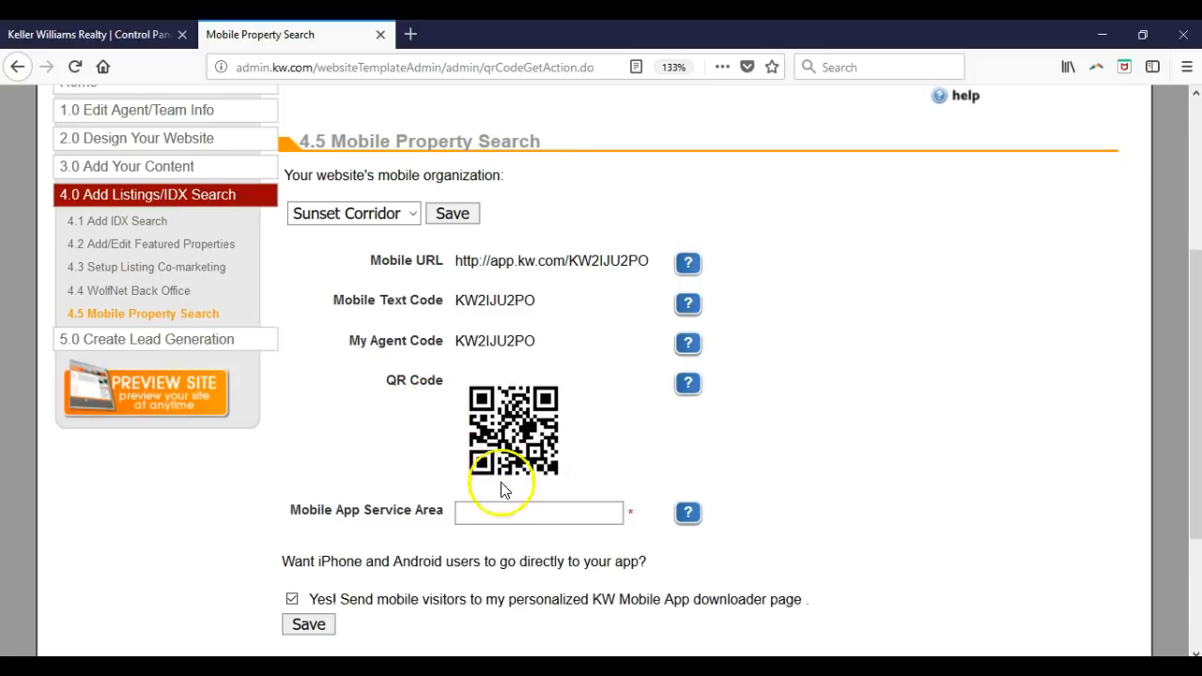
left_click(506, 522)
left_click(507, 523)
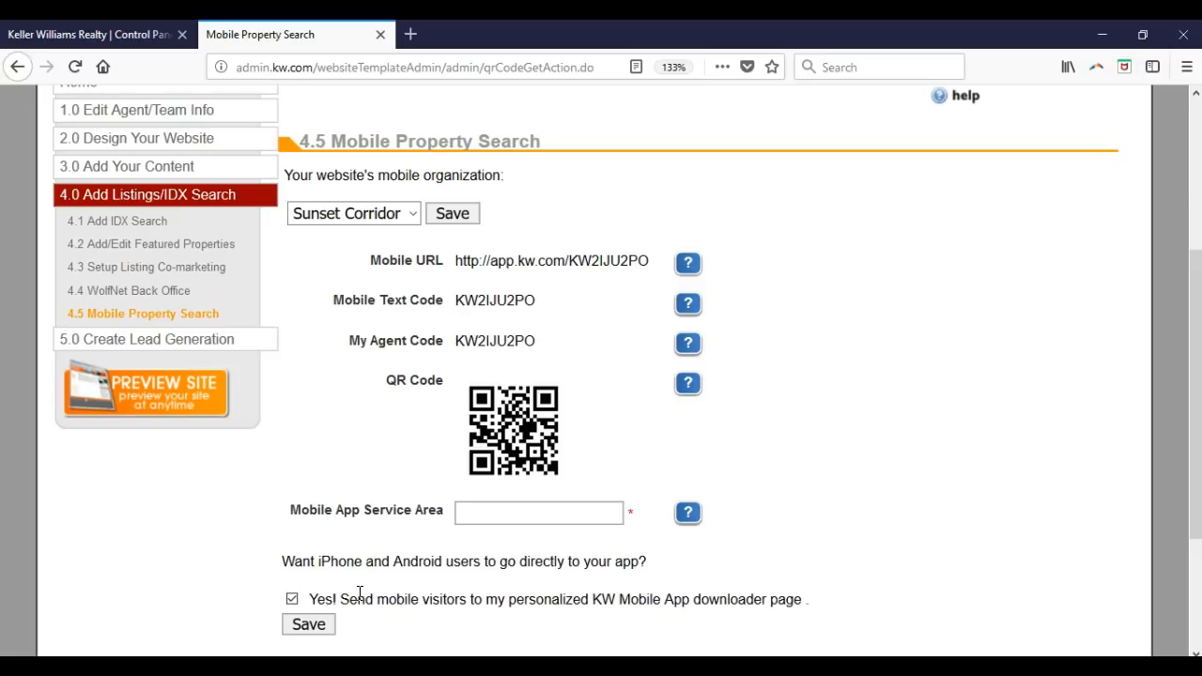
- Save the Mobile Property Search settings, sending mobile visitors to the KW App downloader page
left_click(324, 627)
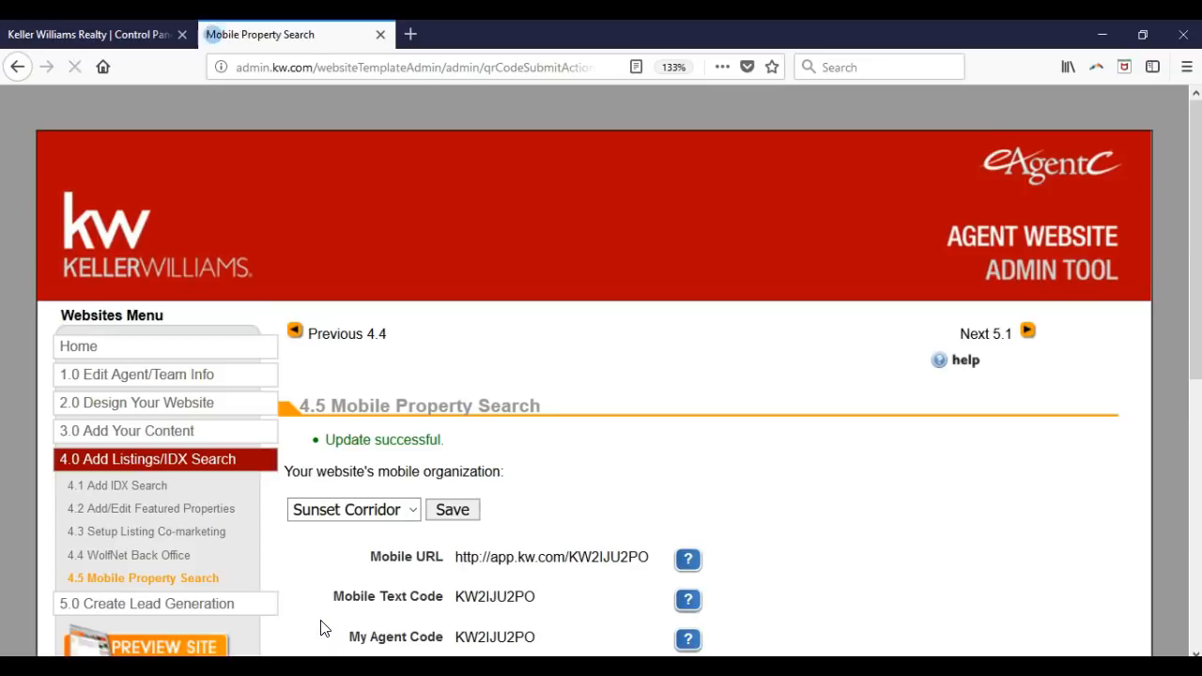
left_click(330, 615)
scroll(333, 617, "down", 2)
scroll(331, 615, "down", 4)
left_click(569, 450)
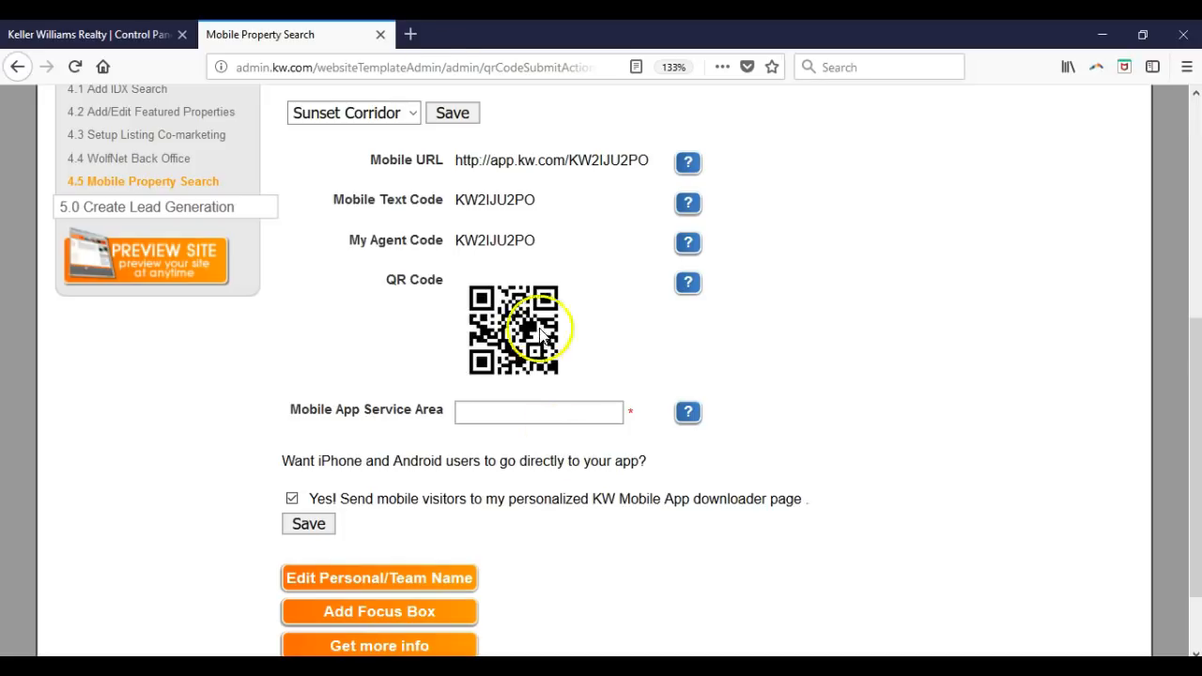
left_click(381, 35)
left_click(393, 74)
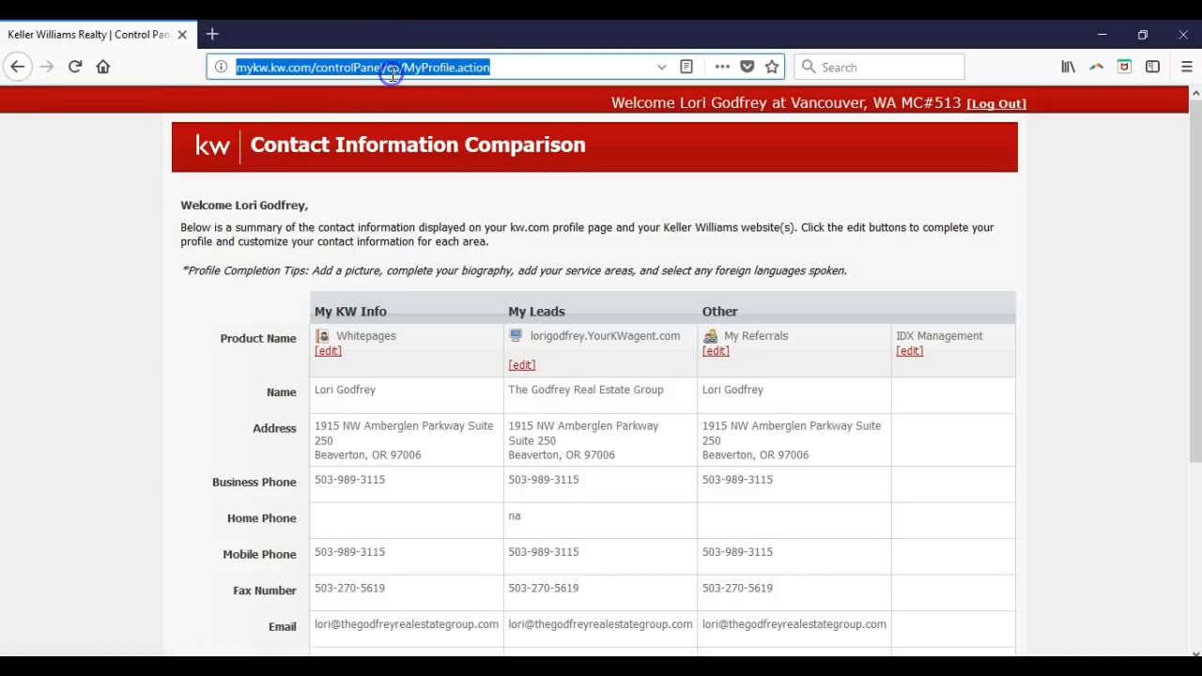
type("mykw")
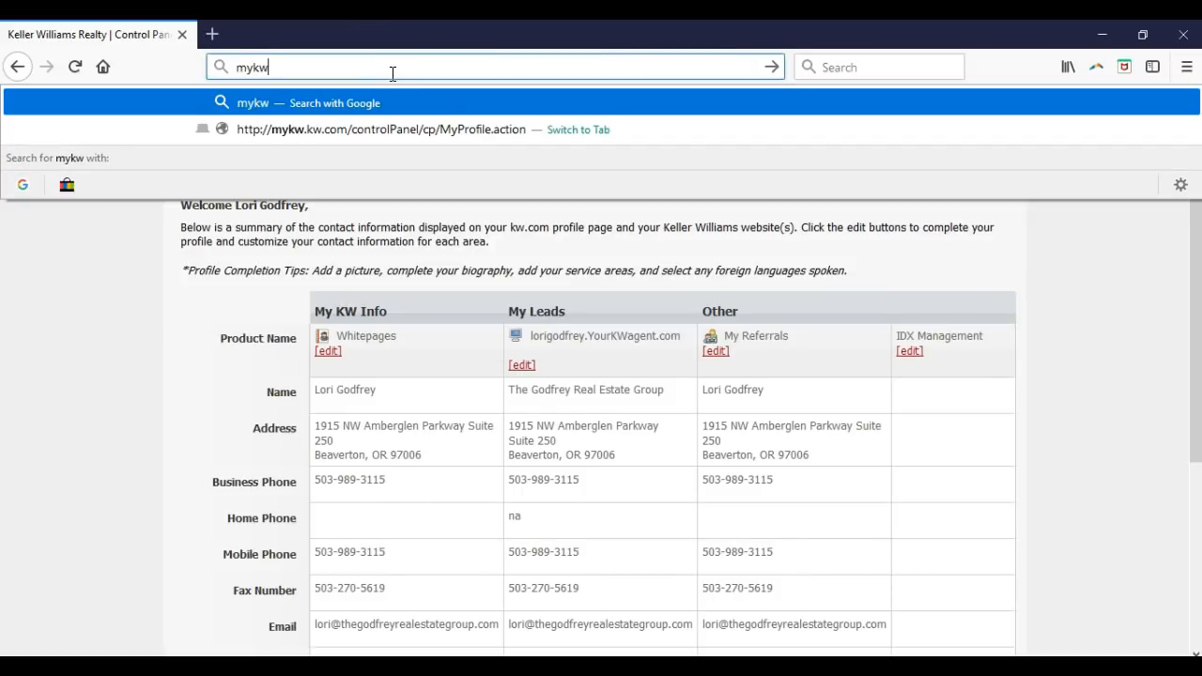
type(".kw.com")
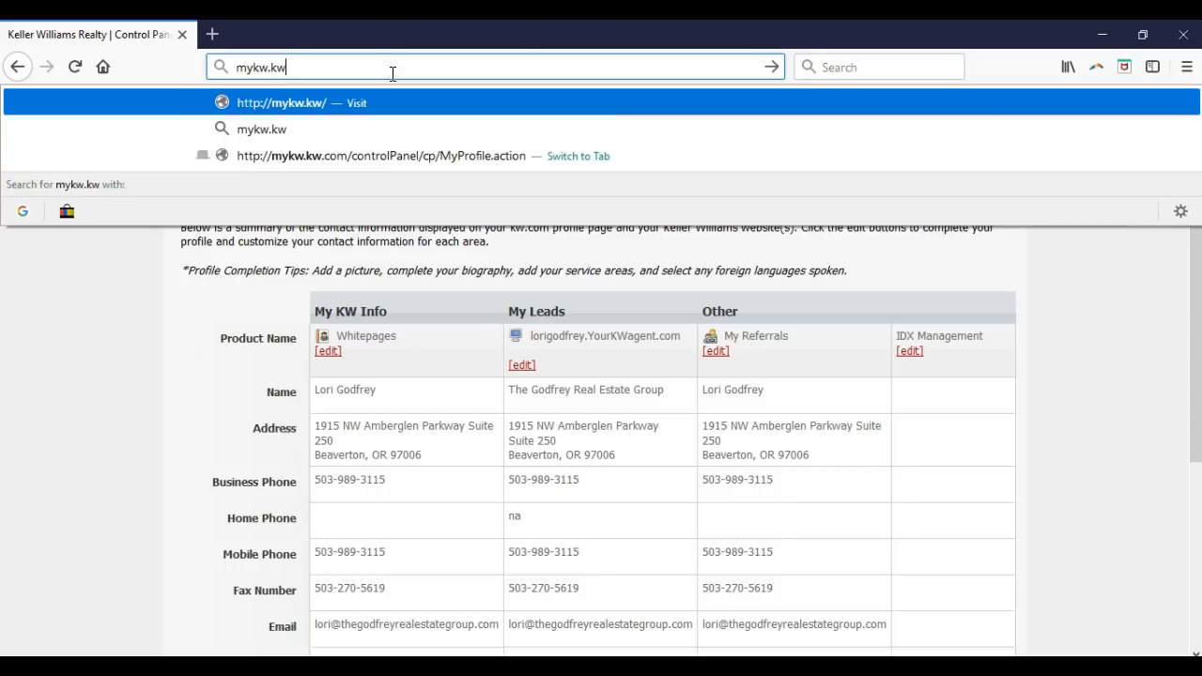
key("Return")
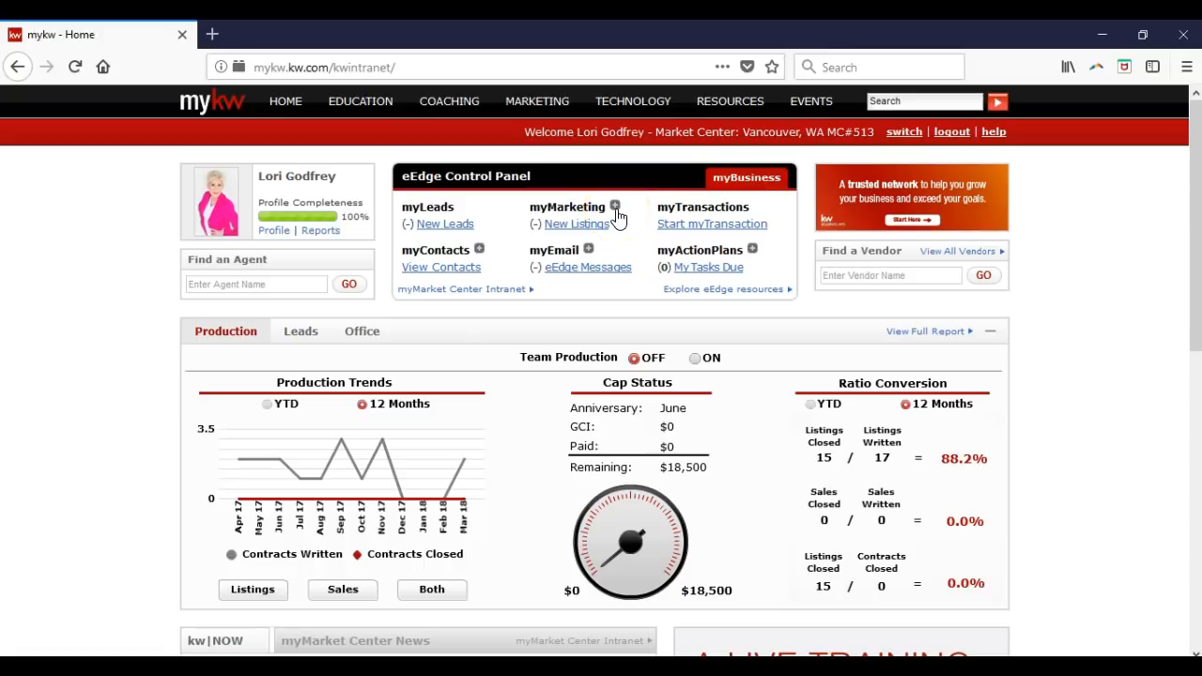
left_click(615, 207)
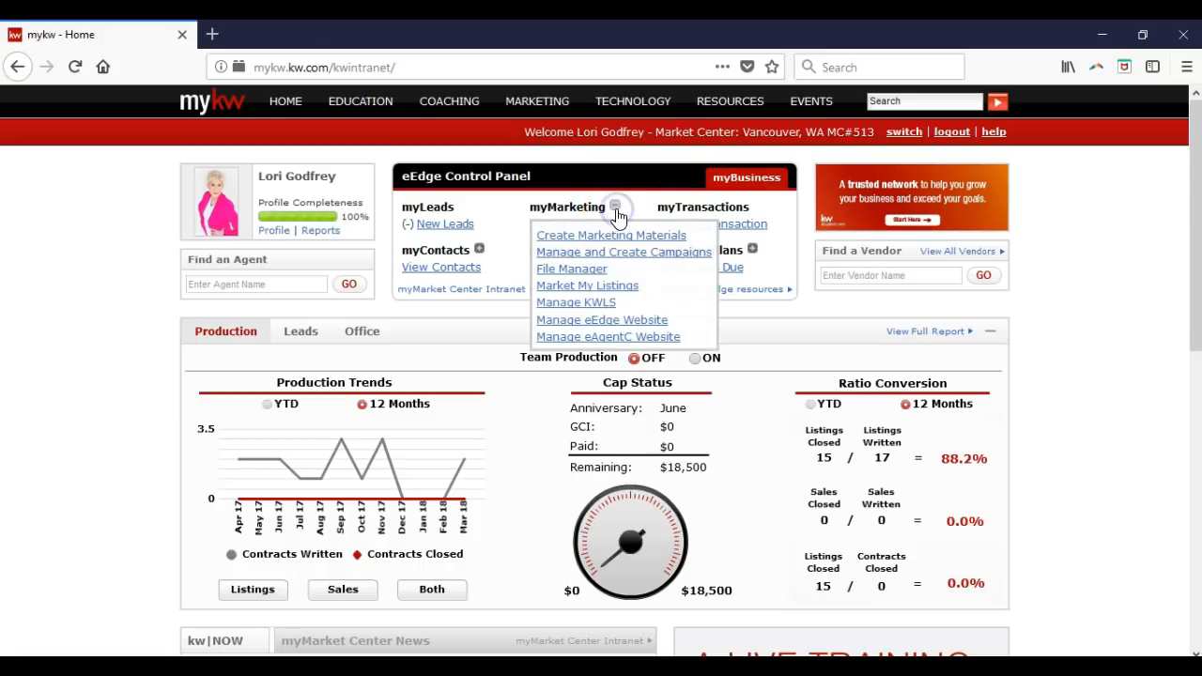
left_click(657, 338)
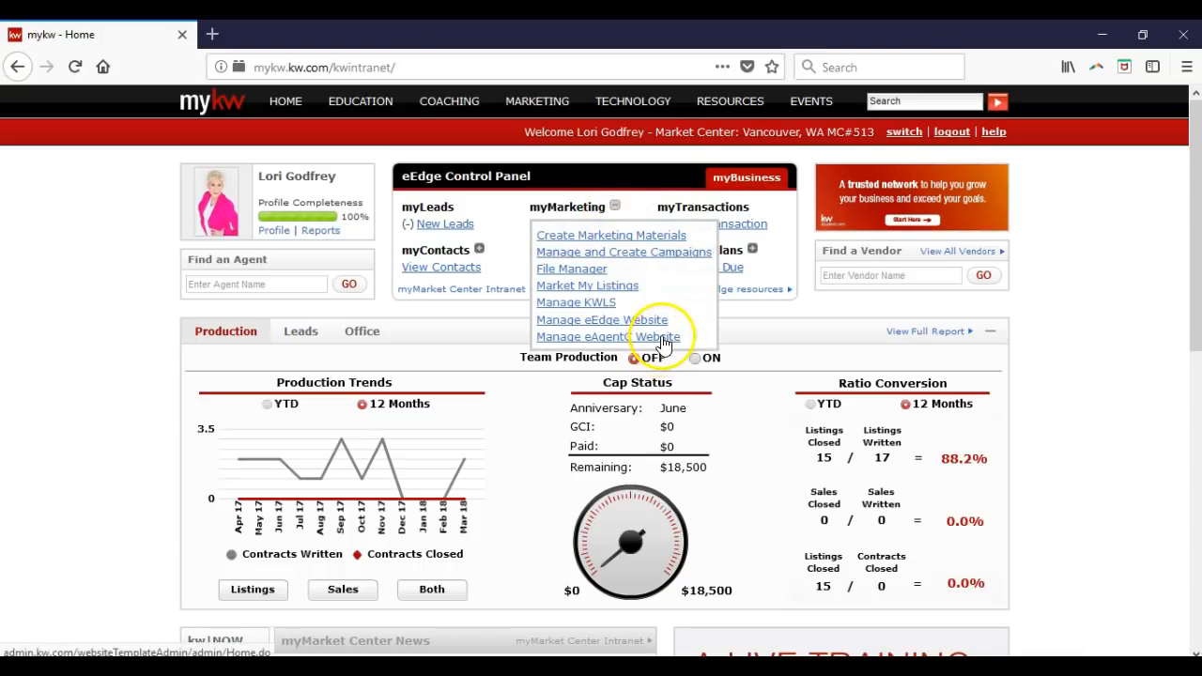
left_click(620, 337)
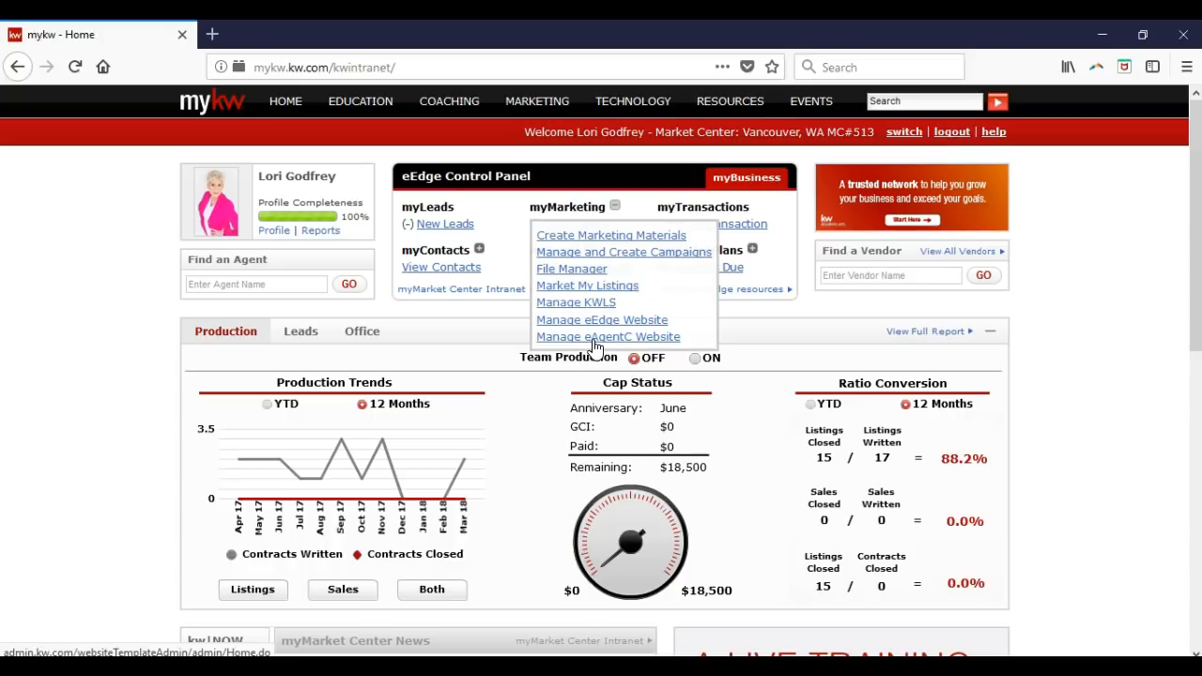
left_click(614, 205)
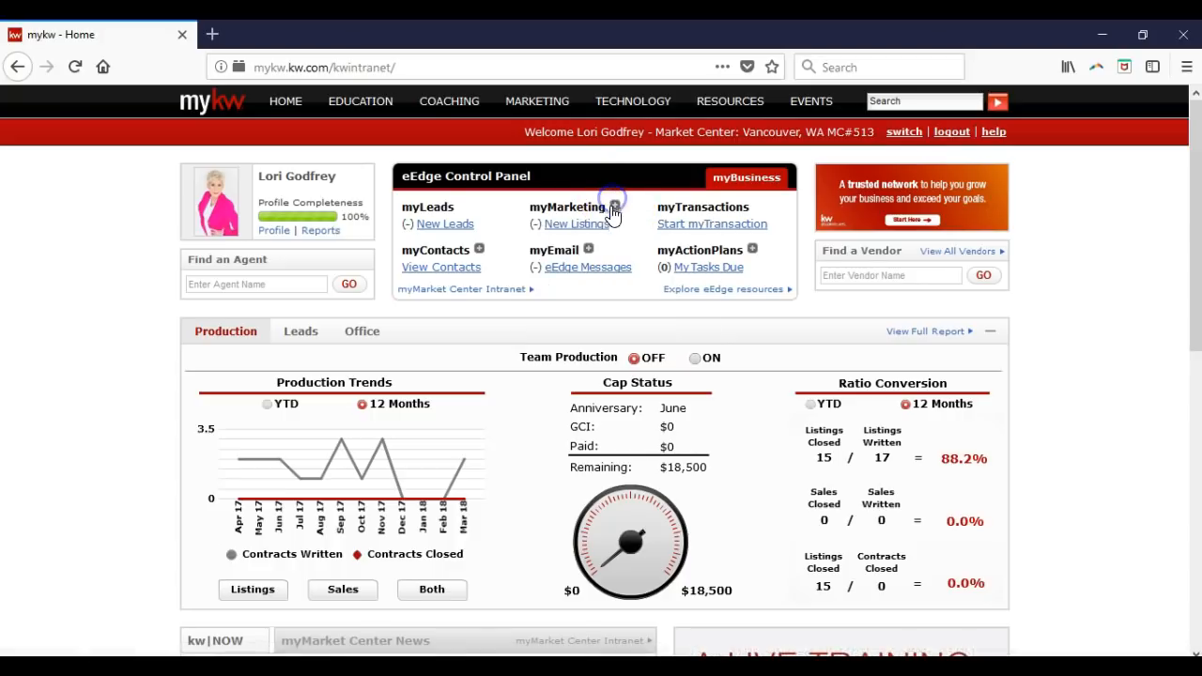
- Choose Add New Contacts from the myContacts + menu in the eEdge Control Panel
left_click(480, 251)
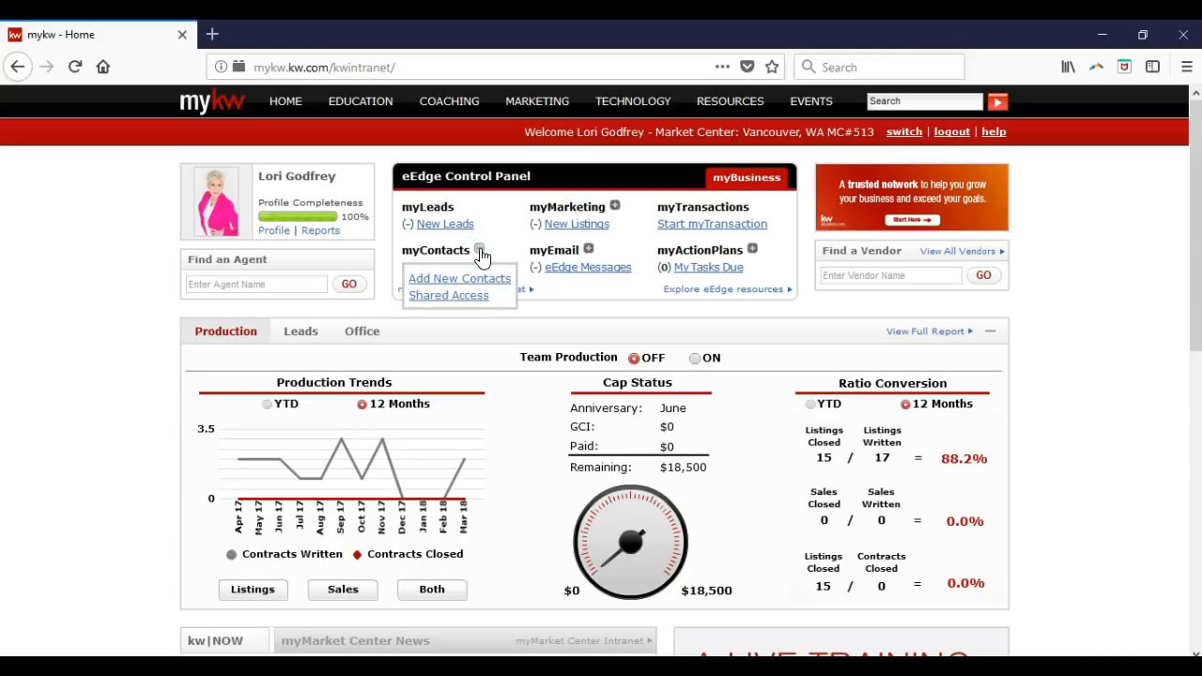
left_click(467, 282)
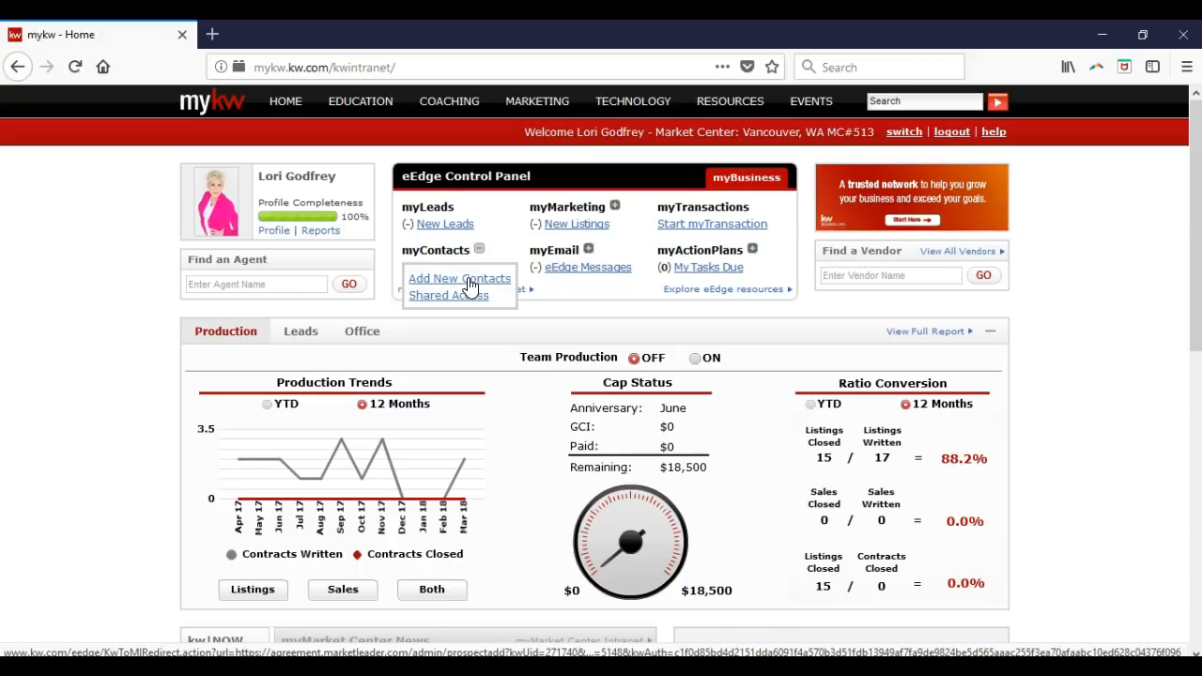
left_click(469, 285)
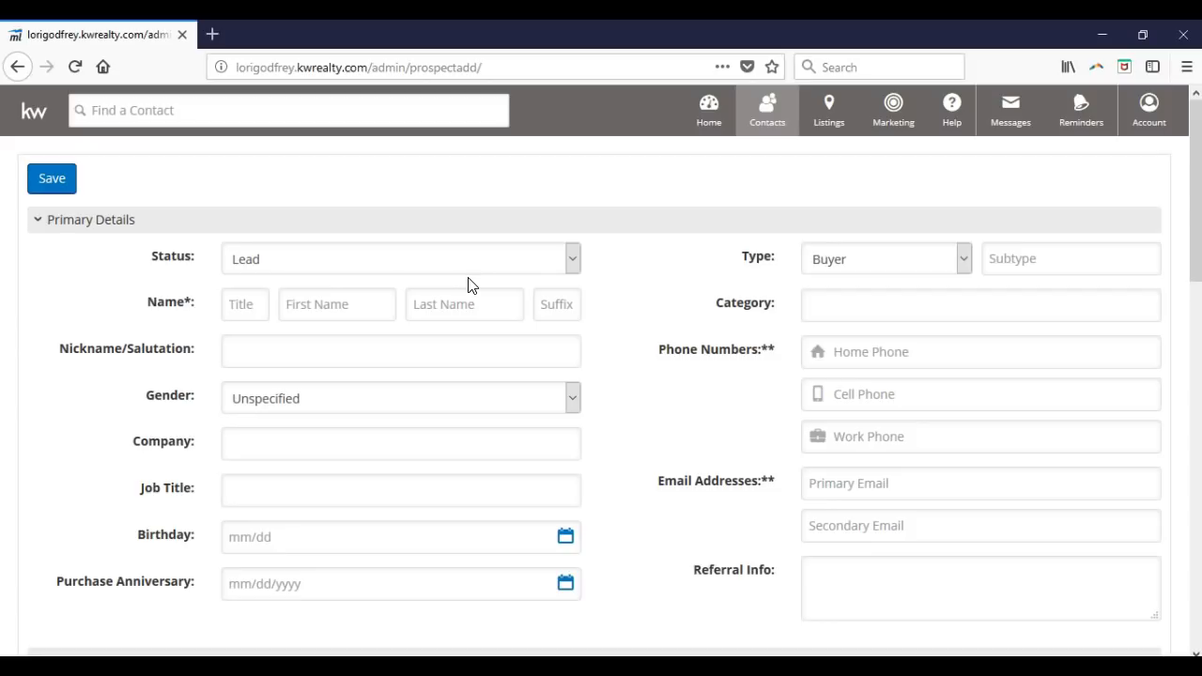
- Enter the contact's first and last name, accepting the matching last-name suggestion
left_click(361, 309)
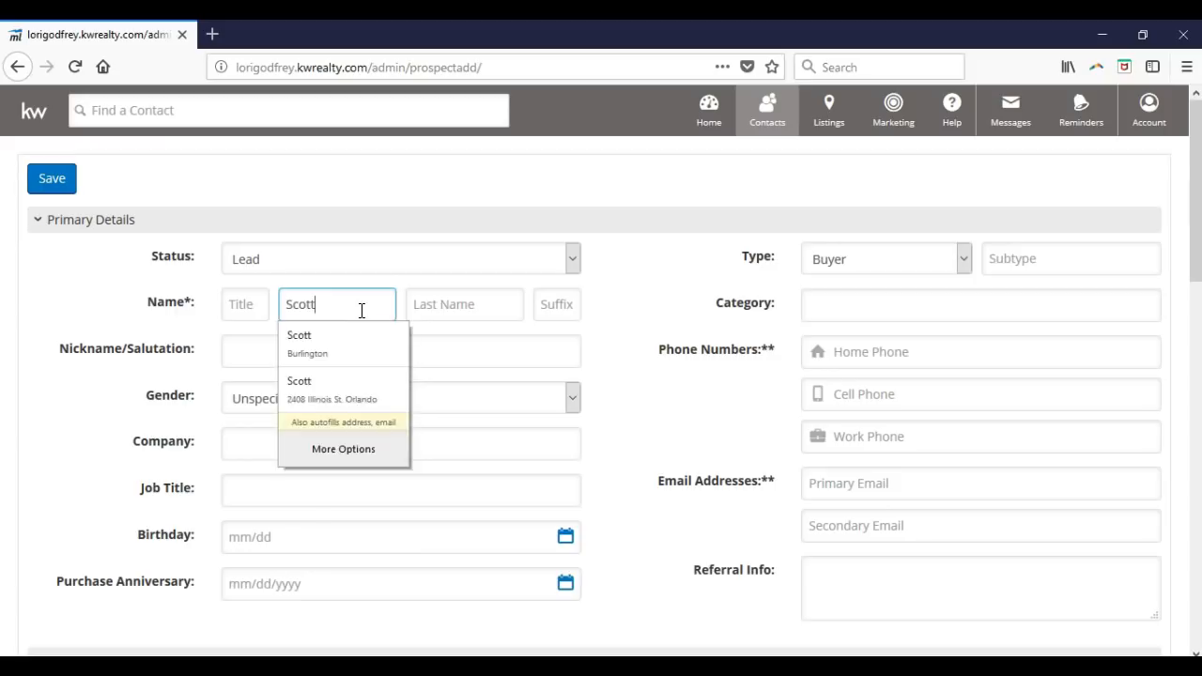
key("Tab")
left_click(437, 355)
- Enter the contact's primary e-mail address, correcting the typo at its end
left_click(857, 472)
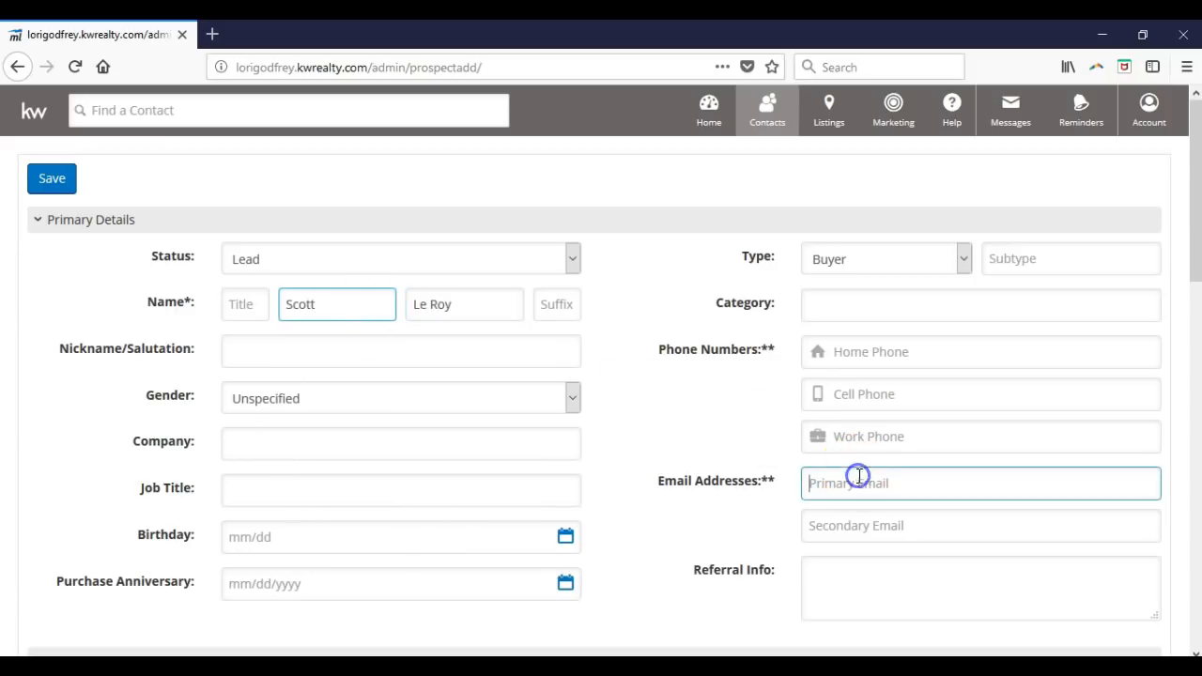
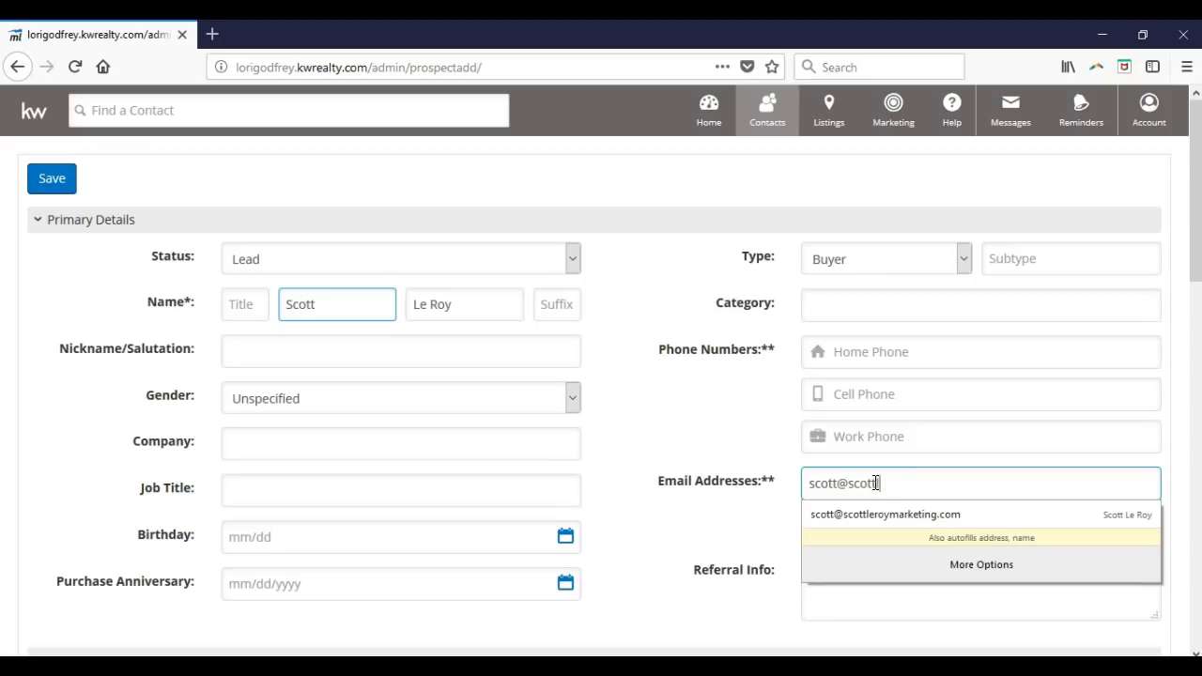
left_click(737, 370)
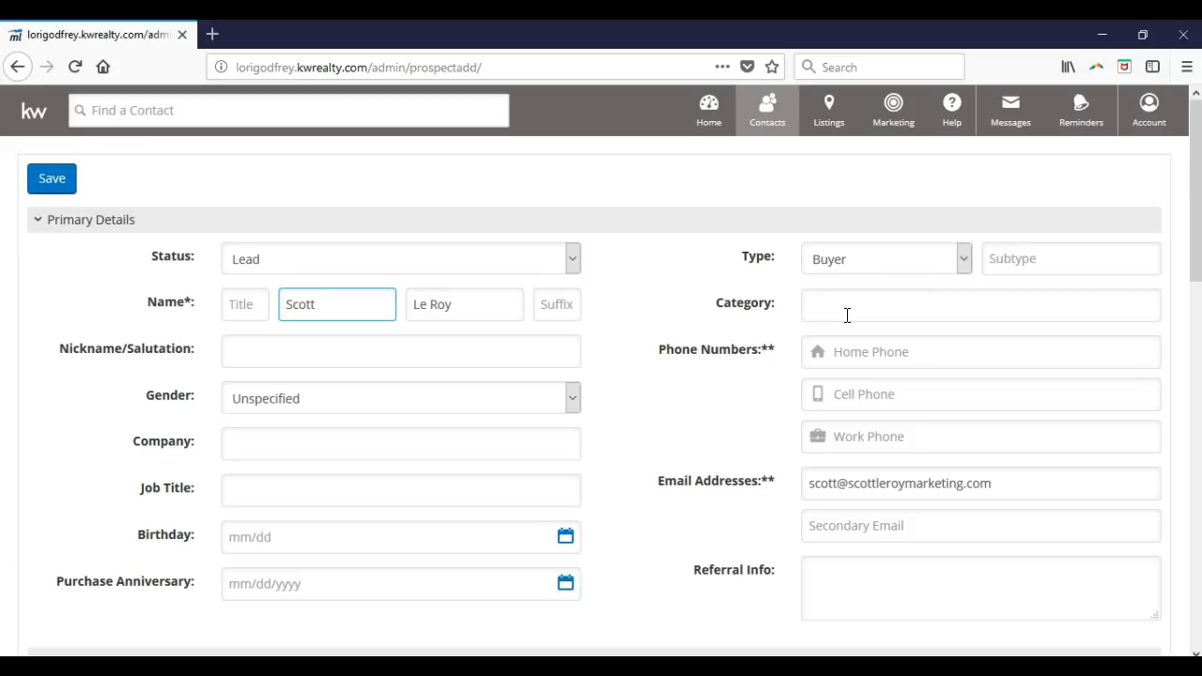
- Leave the contact type as Buyer and bring up the Status choices
left_click(894, 260)
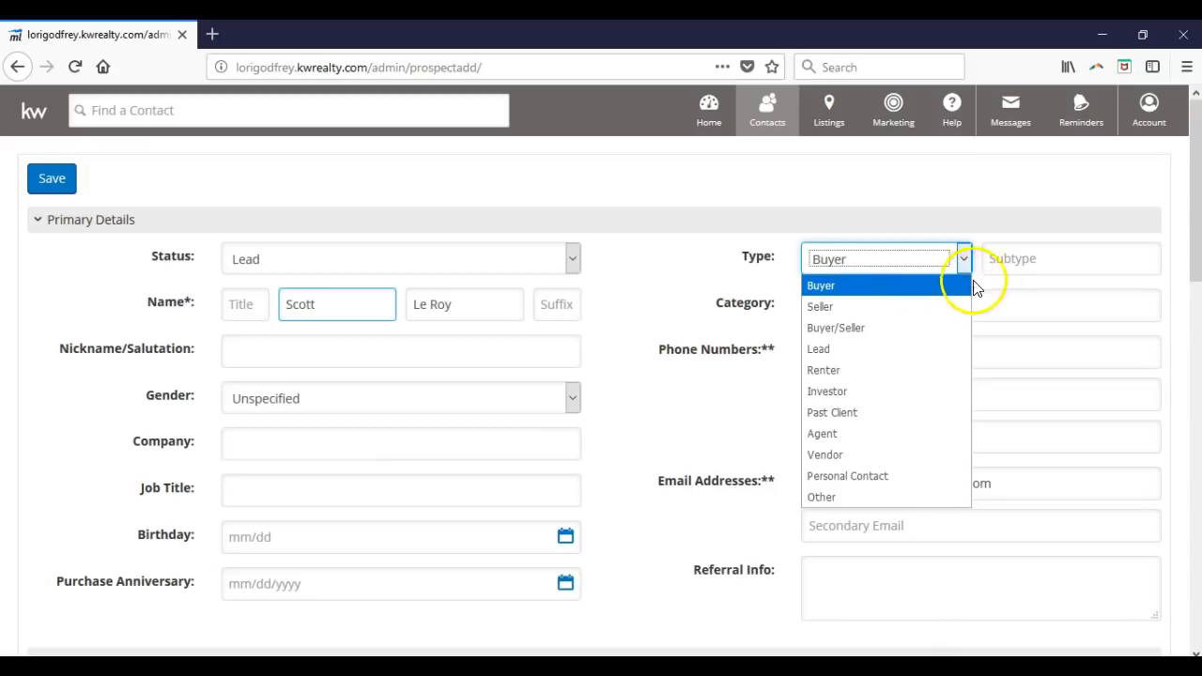
left_click(510, 267)
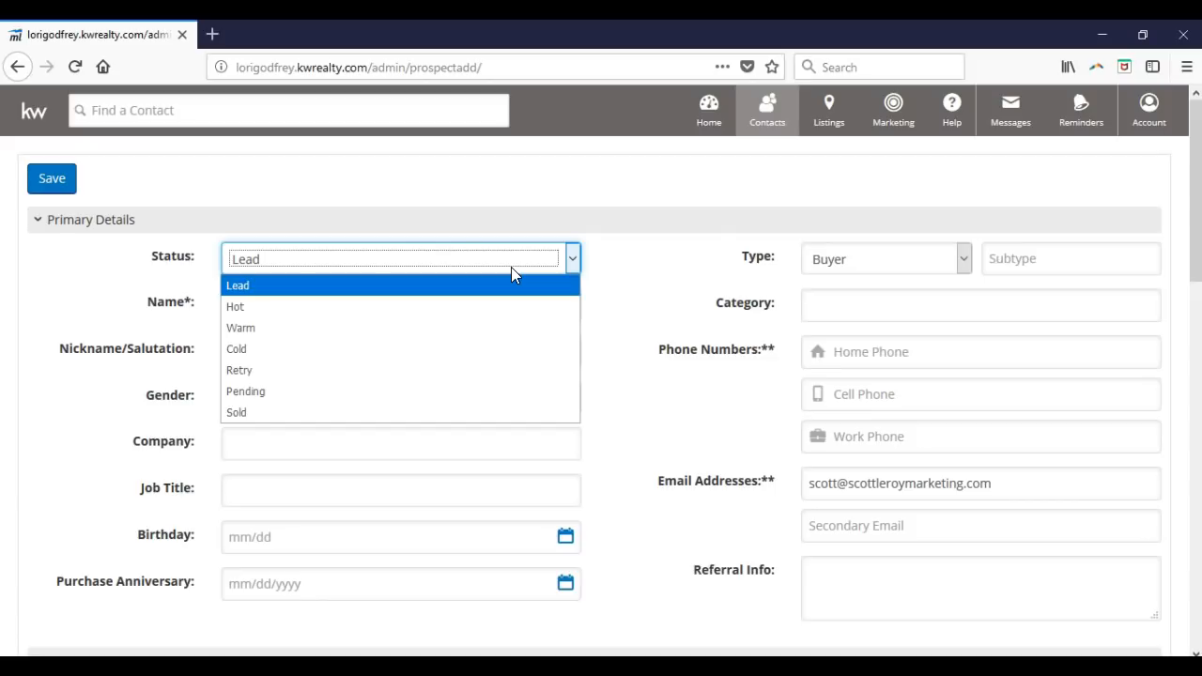
- Close the Status dropdown with Lead still selected
left_click(577, 280)
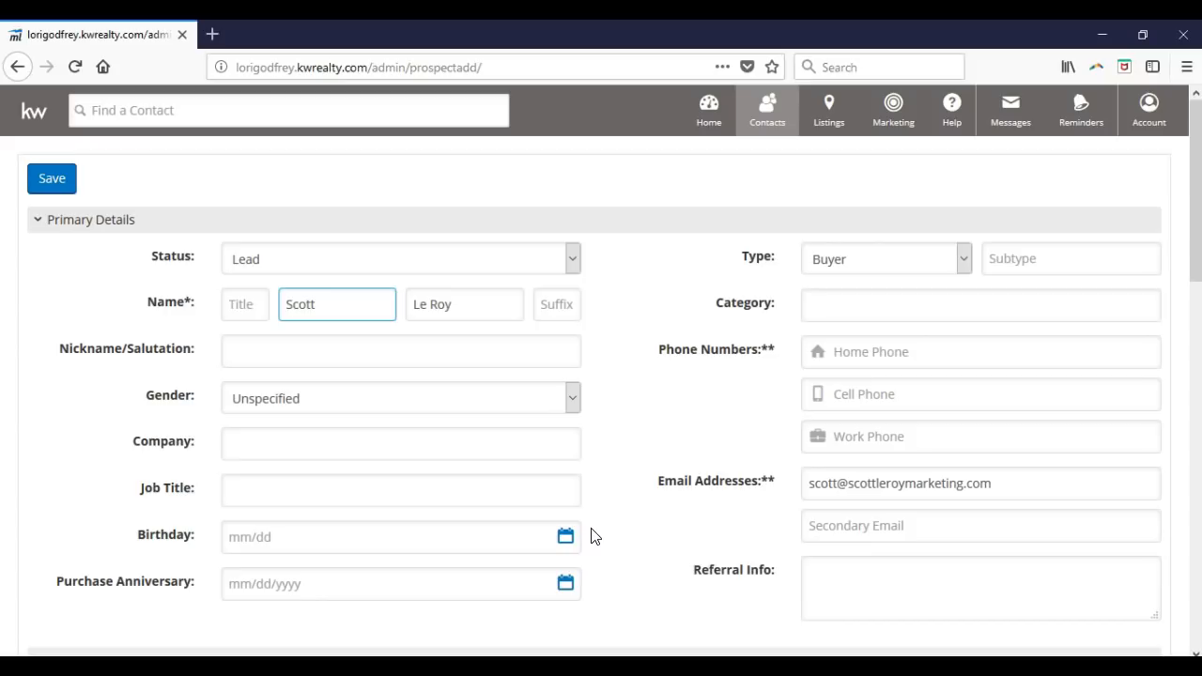
left_click(598, 603)
scroll(595, 608, "down", 2)
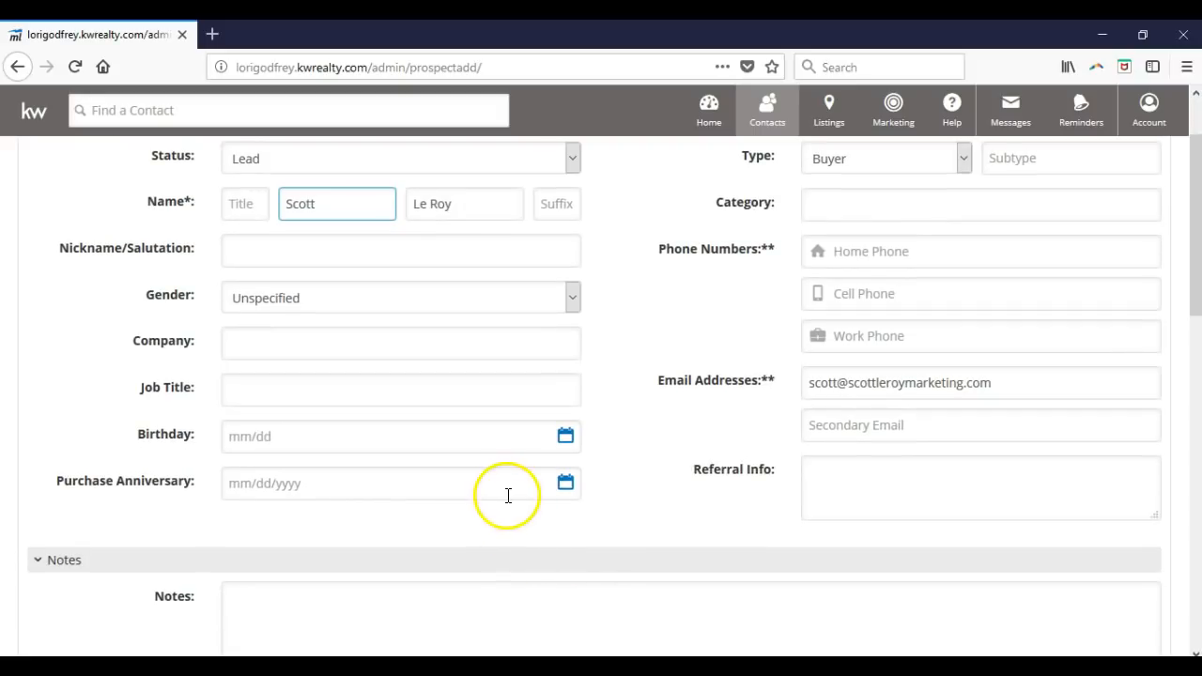
left_click(505, 498)
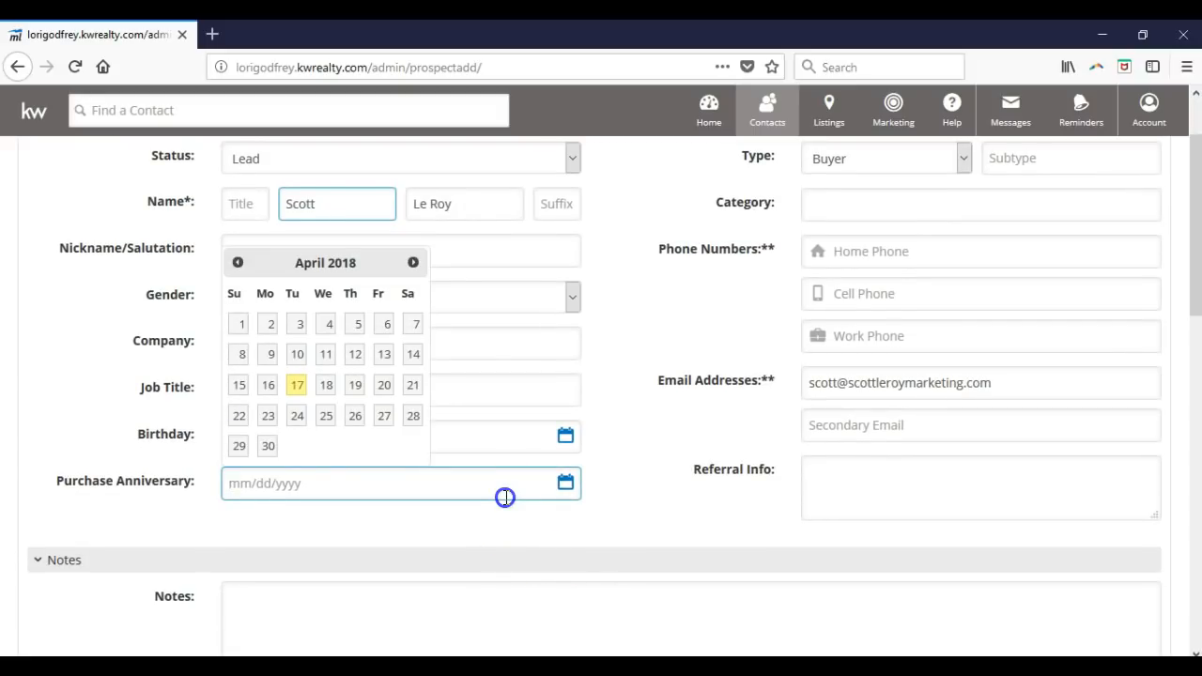
scroll(657, 498, "down", 4)
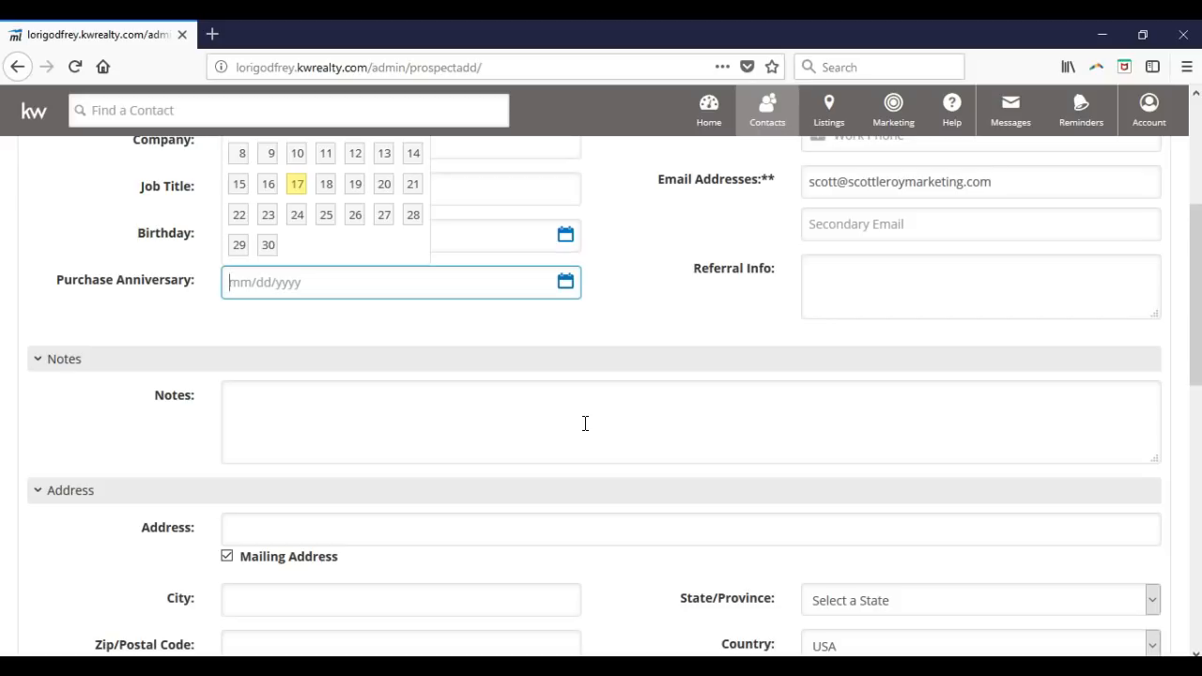
left_click(614, 575)
scroll(614, 580, "down", 2)
left_click(601, 469)
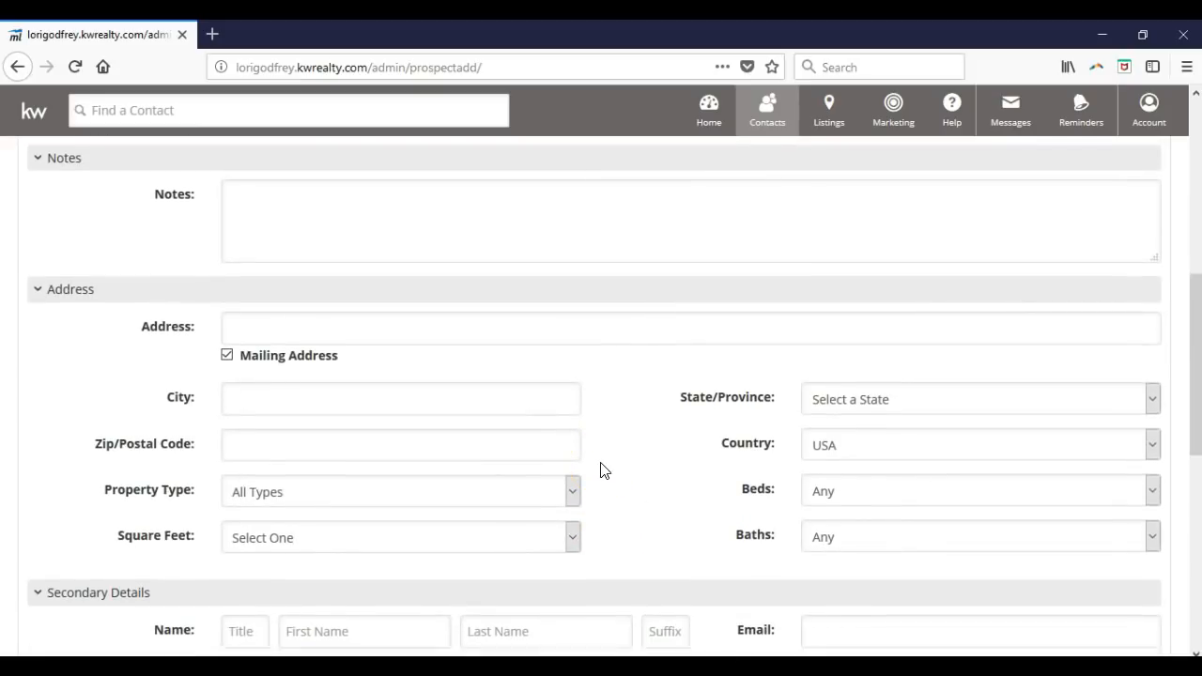
scroll(597, 471, "down", 2)
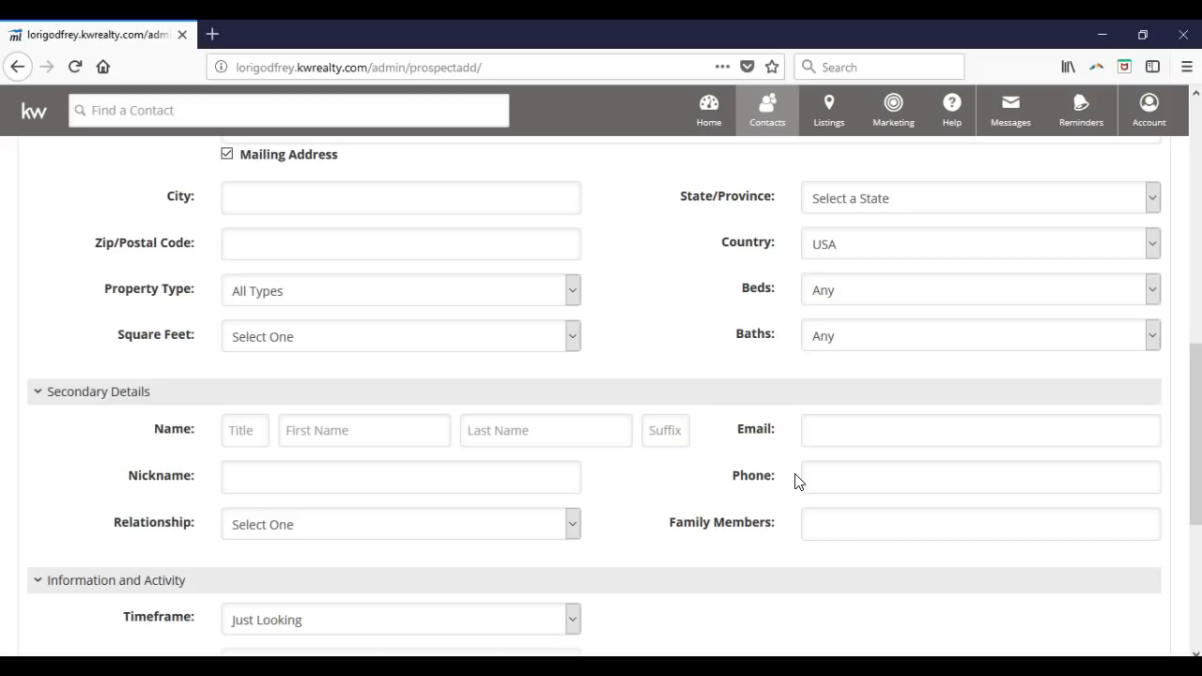
scroll(611, 517, "down", 3)
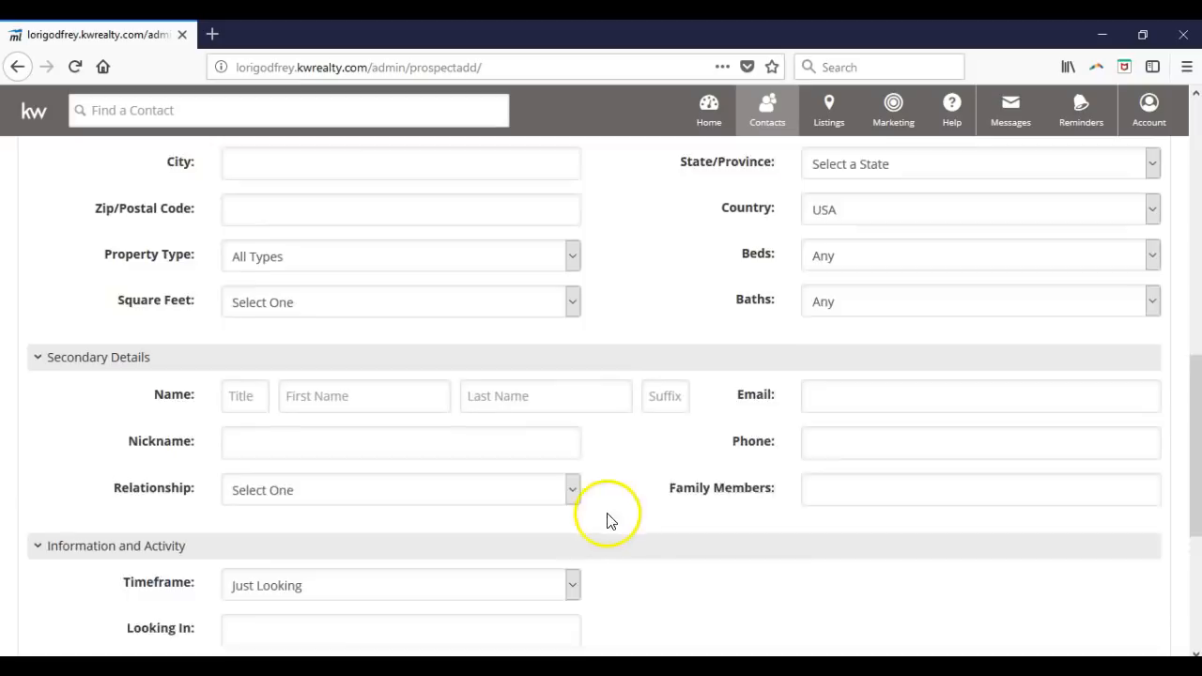
scroll(616, 498, "down", 1)
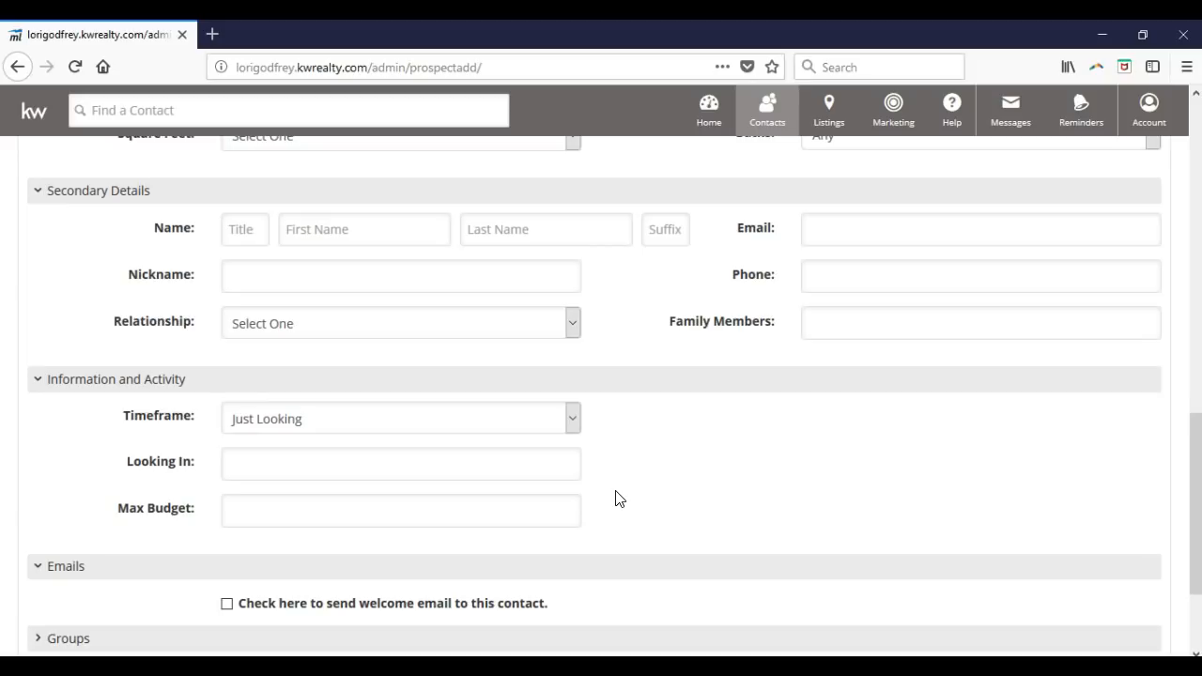
scroll(616, 491, "down", 2)
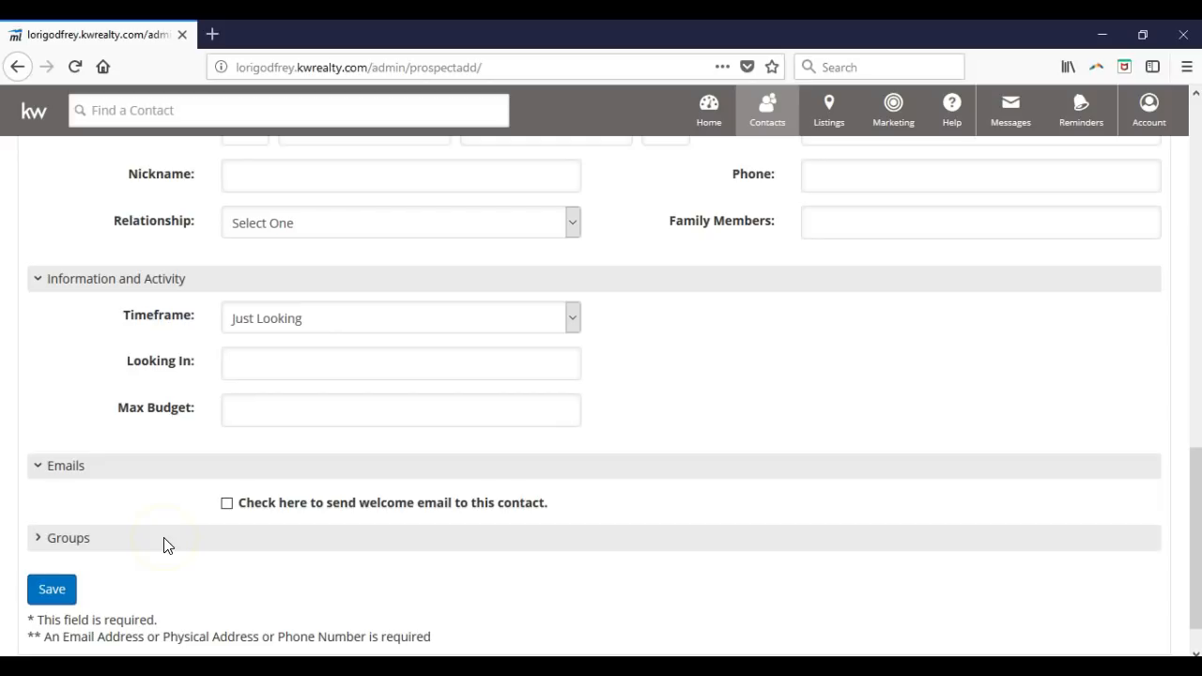
- Try saving the contact, hitting the duplicate e-mail error, then open the Contacts menu
left_click(62, 588)
left_click(57, 599)
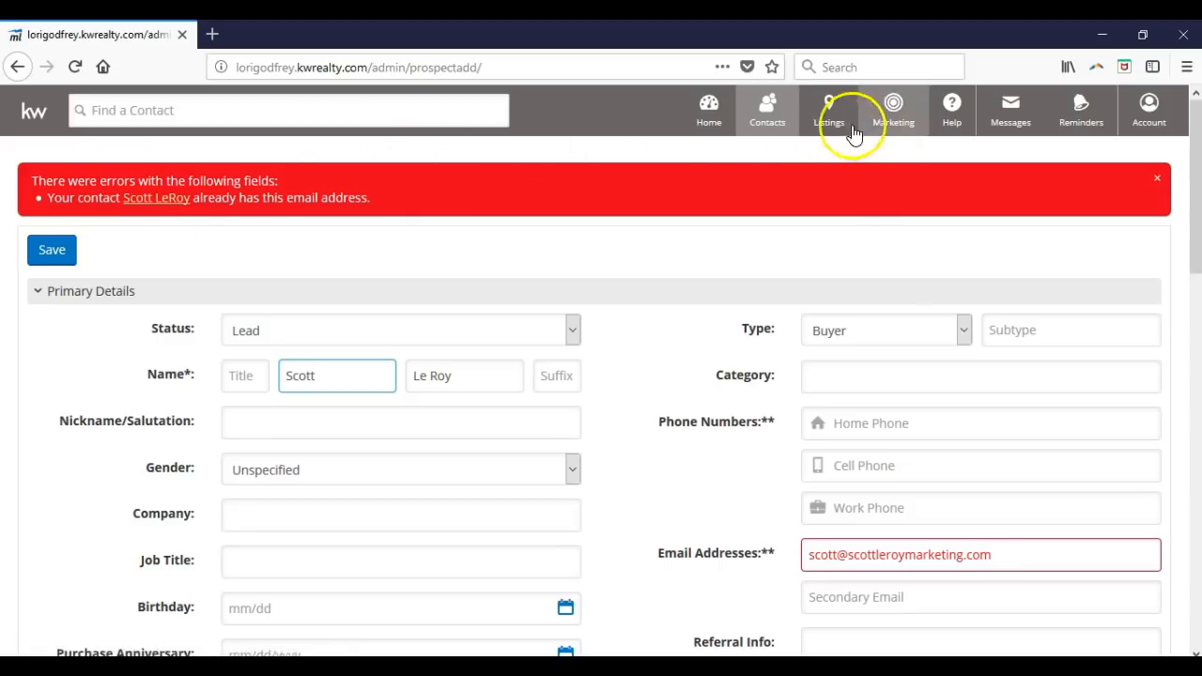
left_click(784, 129)
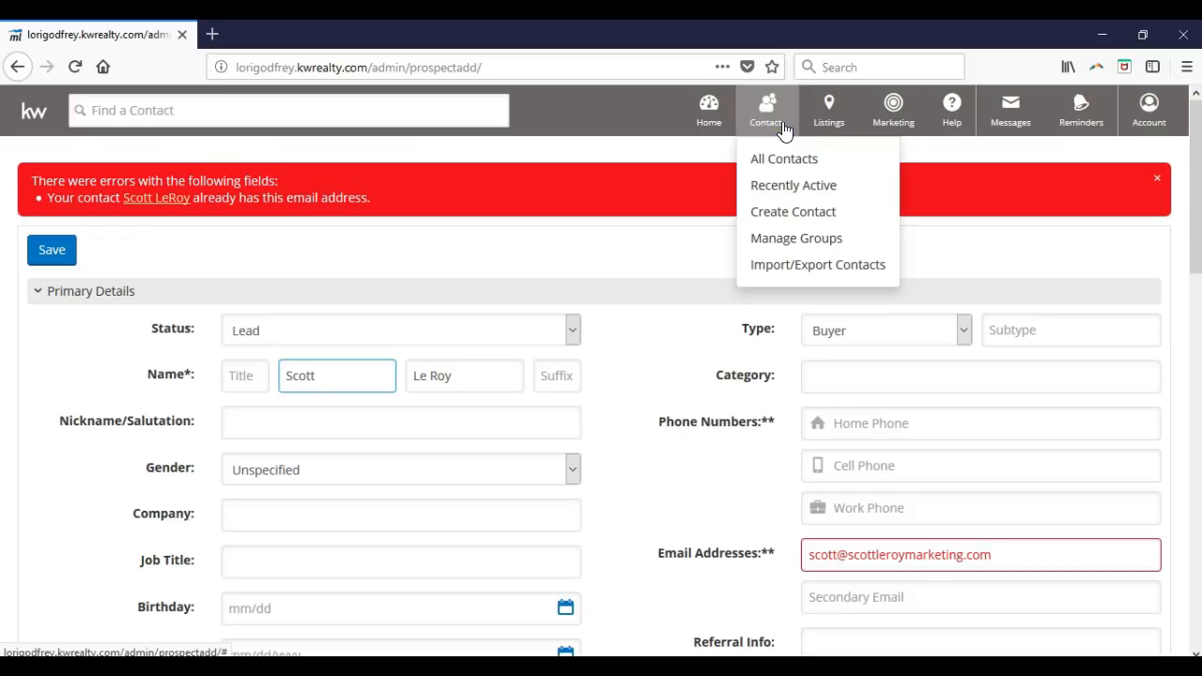
left_click(817, 158)
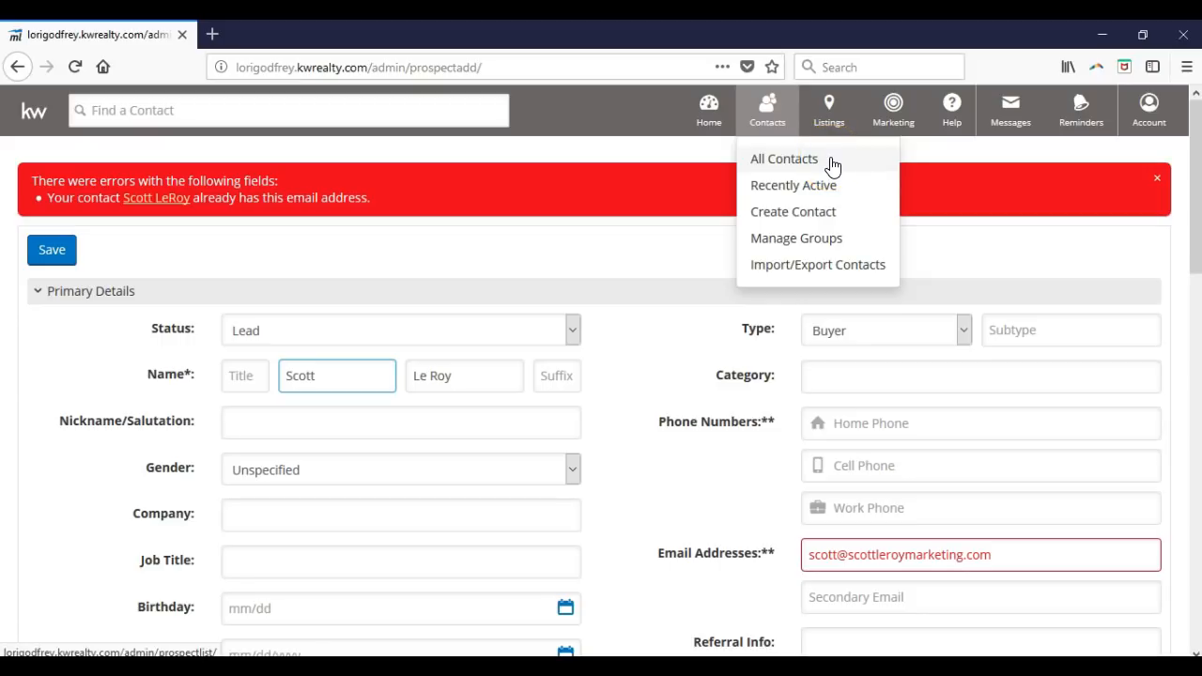
- Go to Manage Groups and place the cursor in the Create New Groups field
left_click(849, 242)
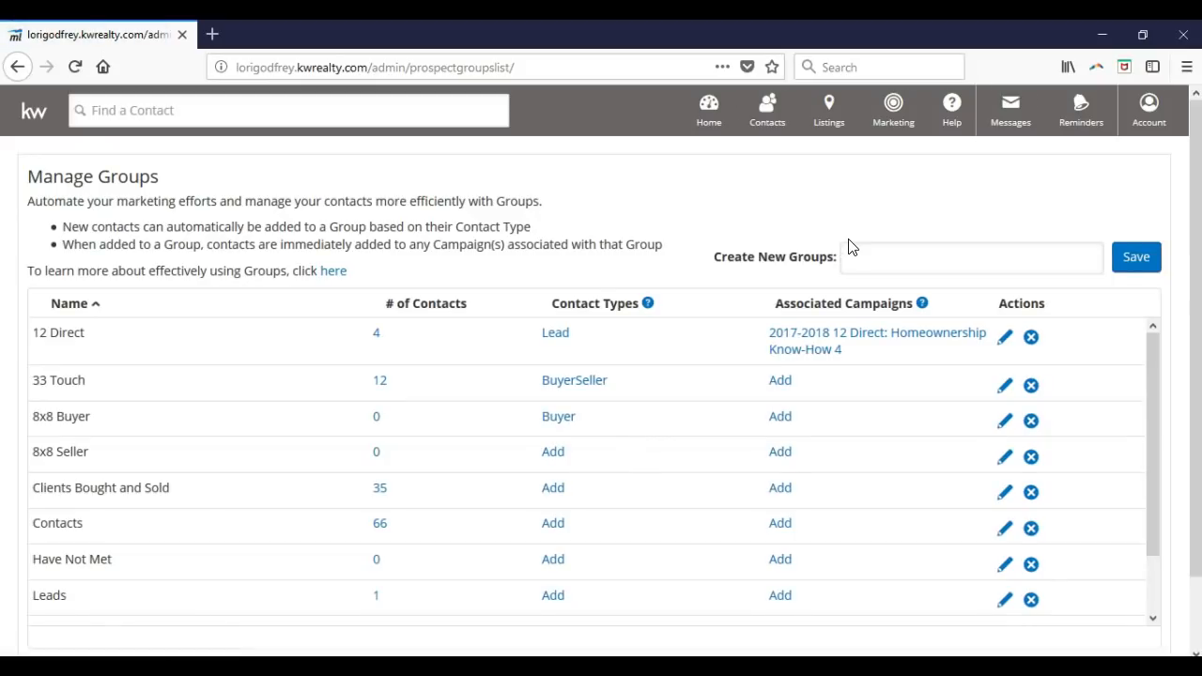
left_click(897, 254)
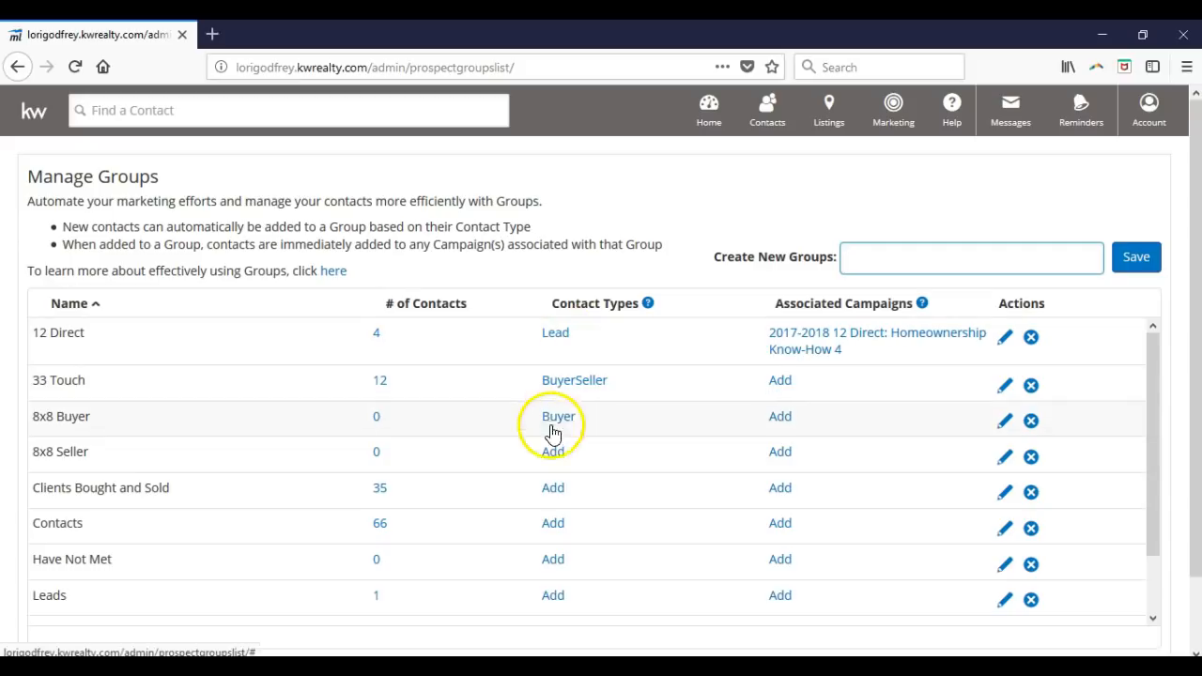
- Check the 33 Touch group's contact types, then submit a new group named Test
left_click(565, 381)
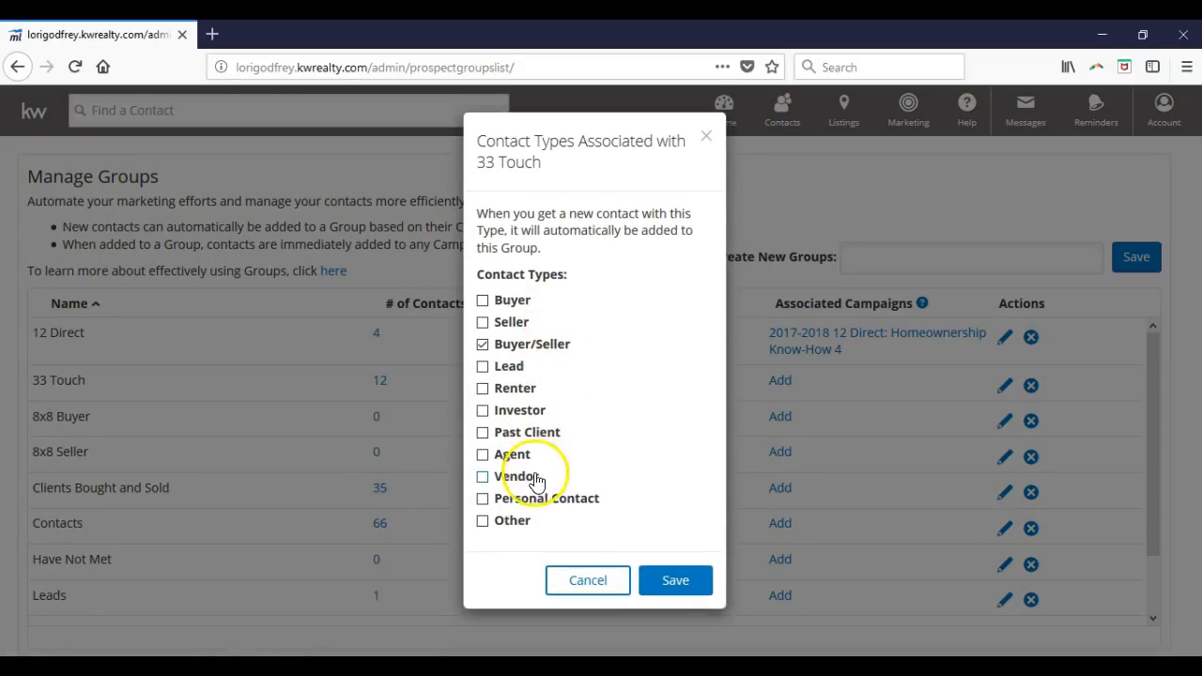
left_click(586, 586)
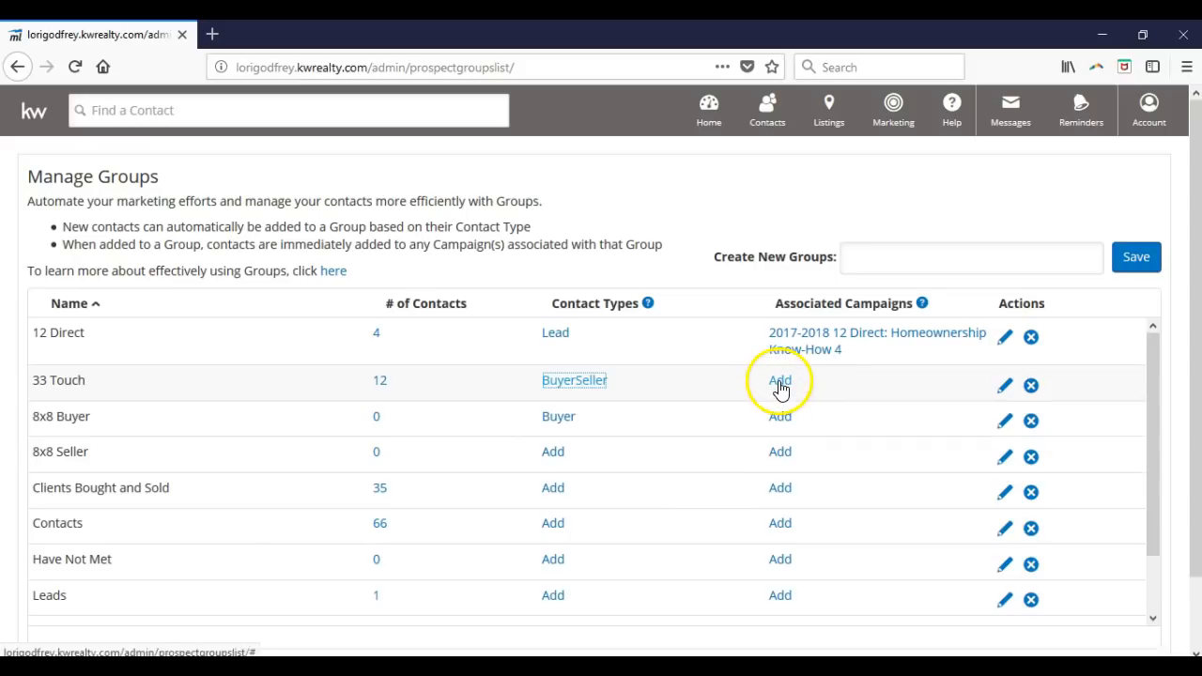
left_click(856, 254)
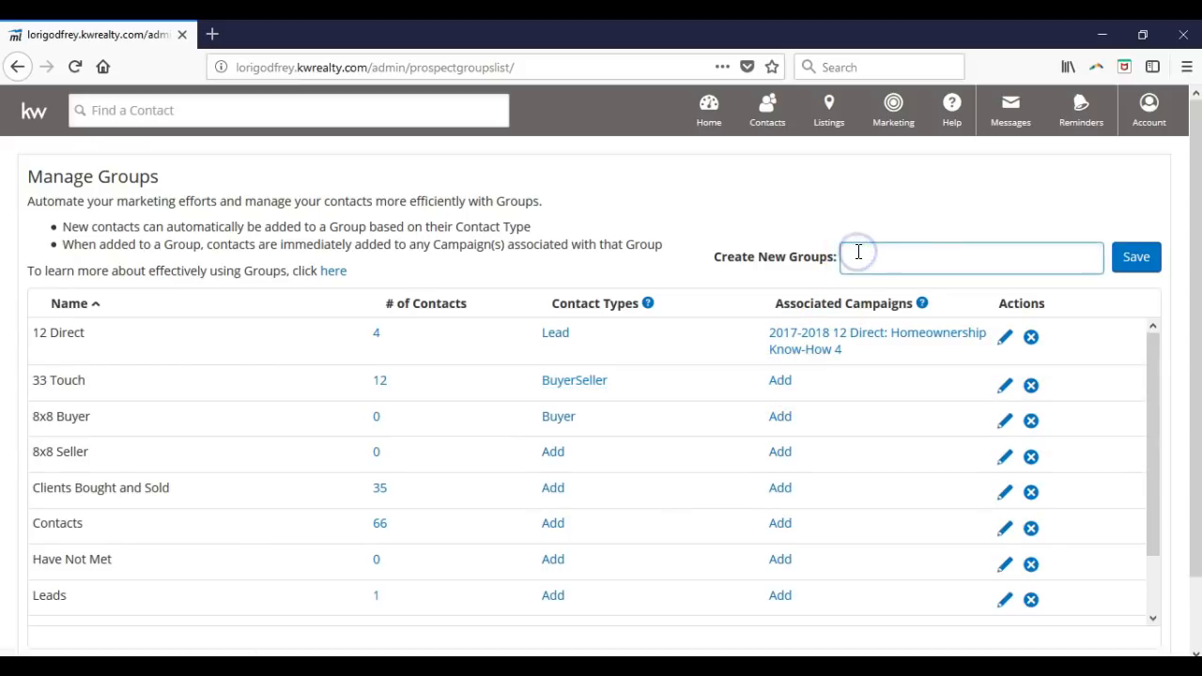
type("Test")
left_click(1132, 260)
- Choose All Contacts from the Contacts menu
left_click(774, 122)
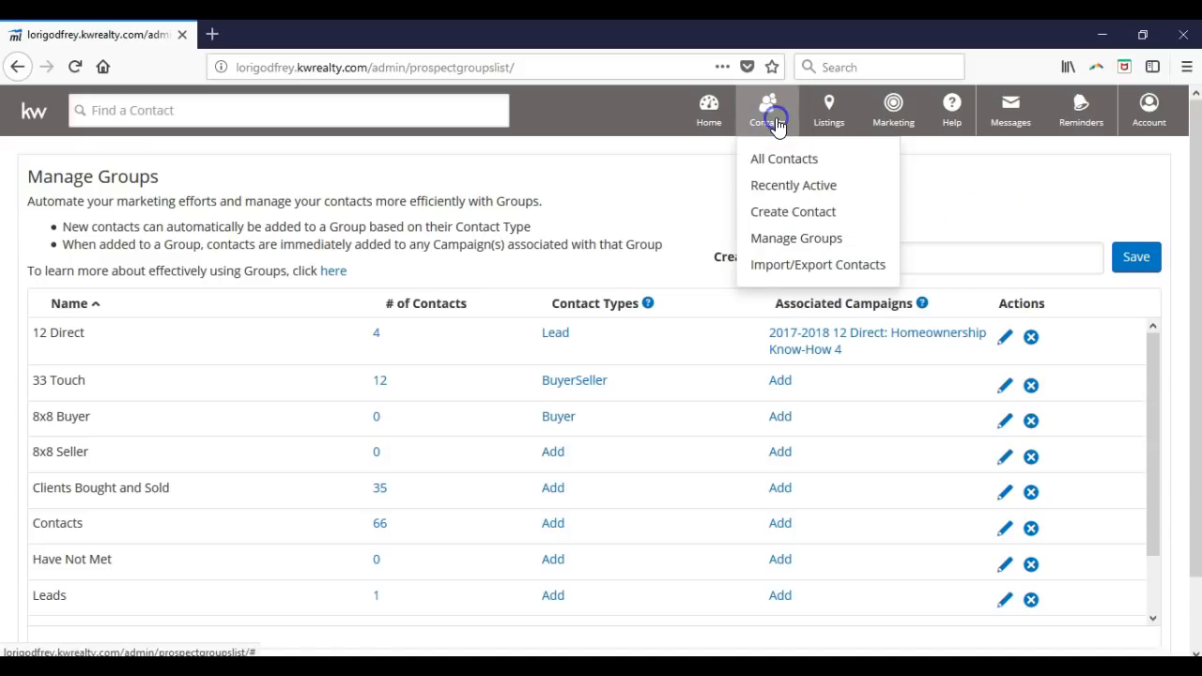
left_click(819, 165)
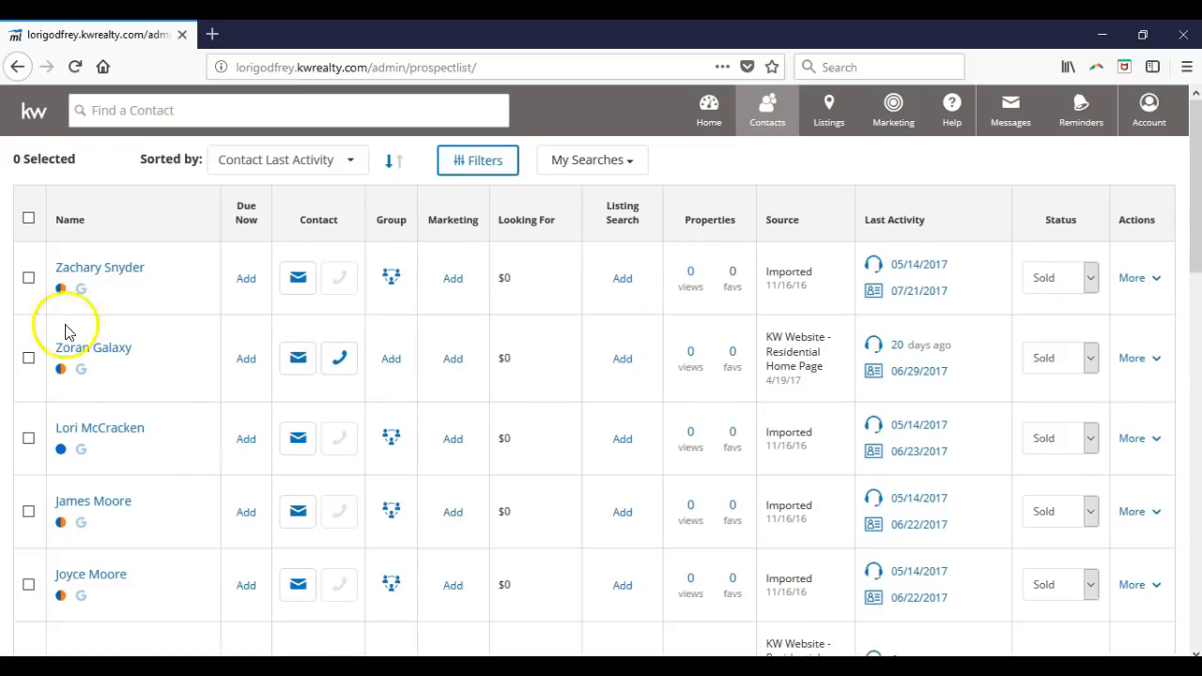
- Tick the first four contacts so the list shows 4 Selected
left_click(29, 278)
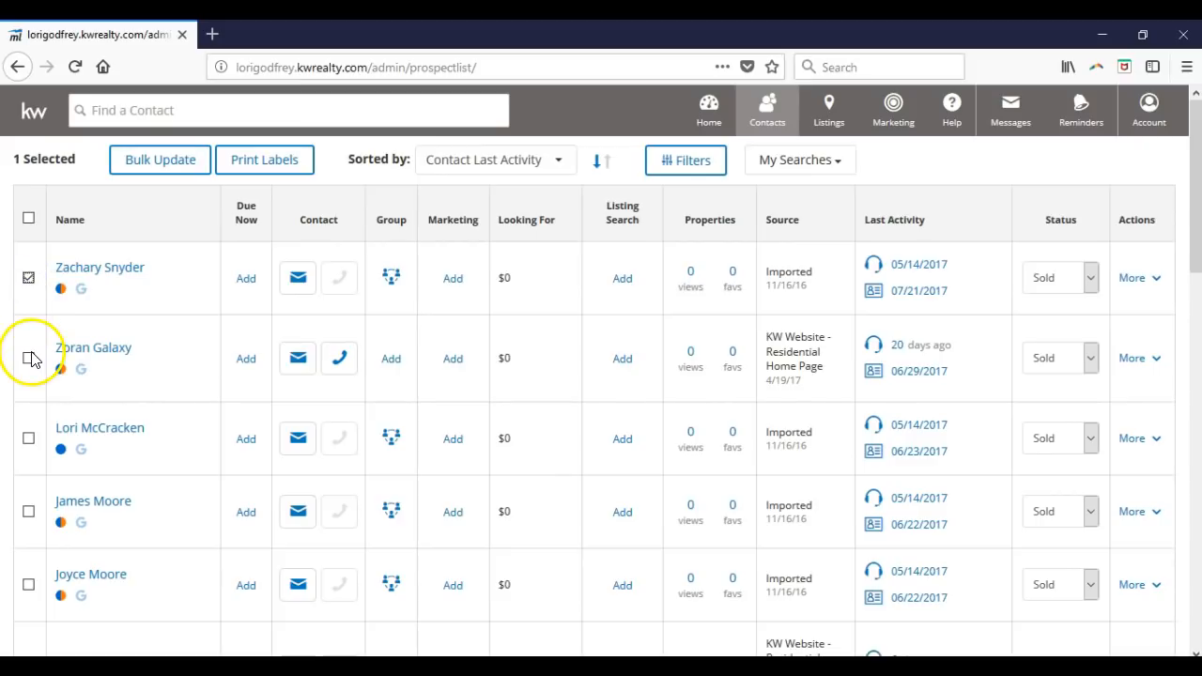
left_click(29, 358)
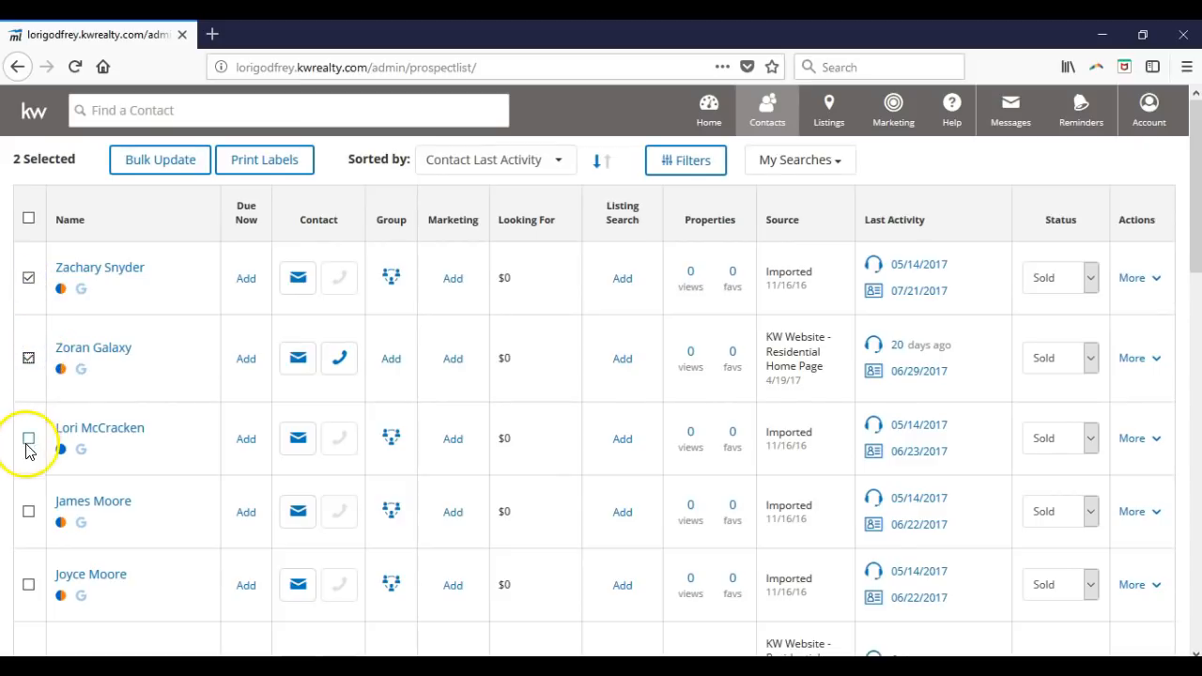
left_click(31, 439)
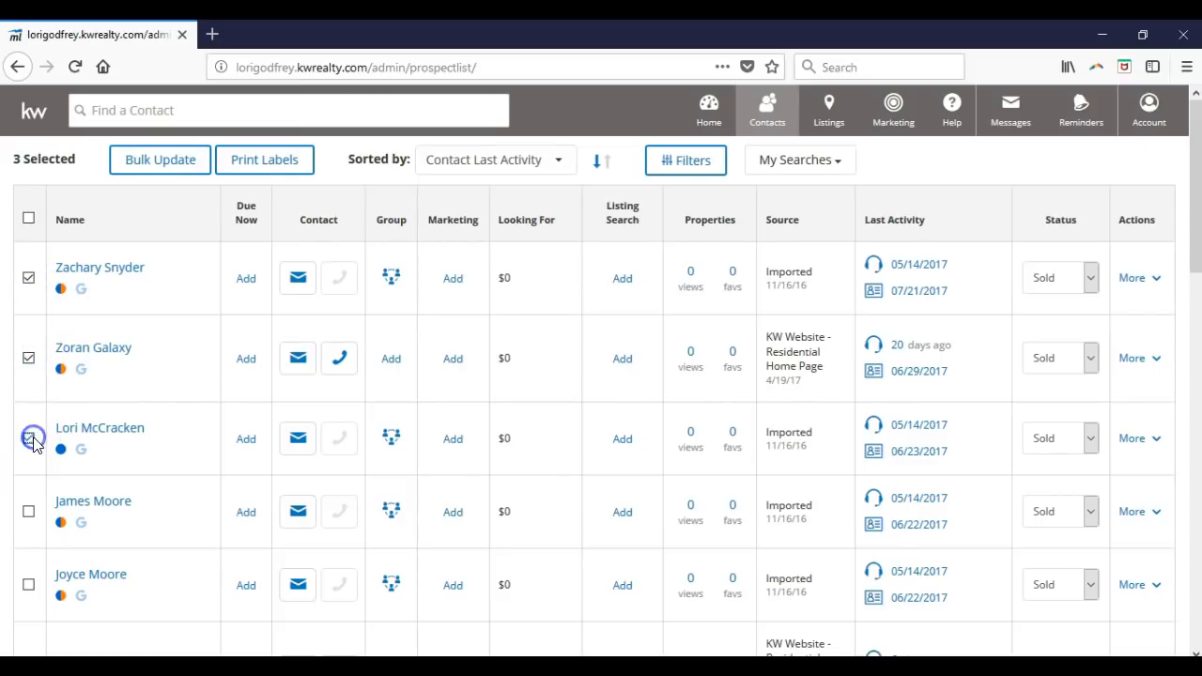
left_click(29, 513)
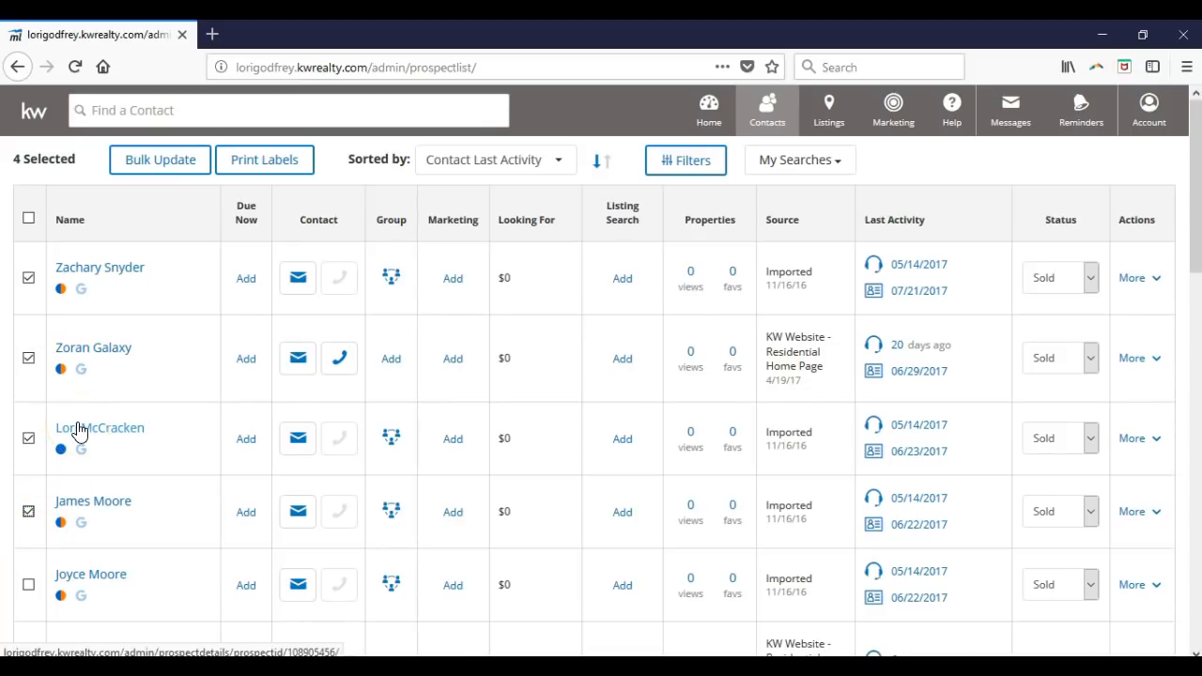
- Start a Bulk Update and continue with Edit the records chosen
left_click(142, 167)
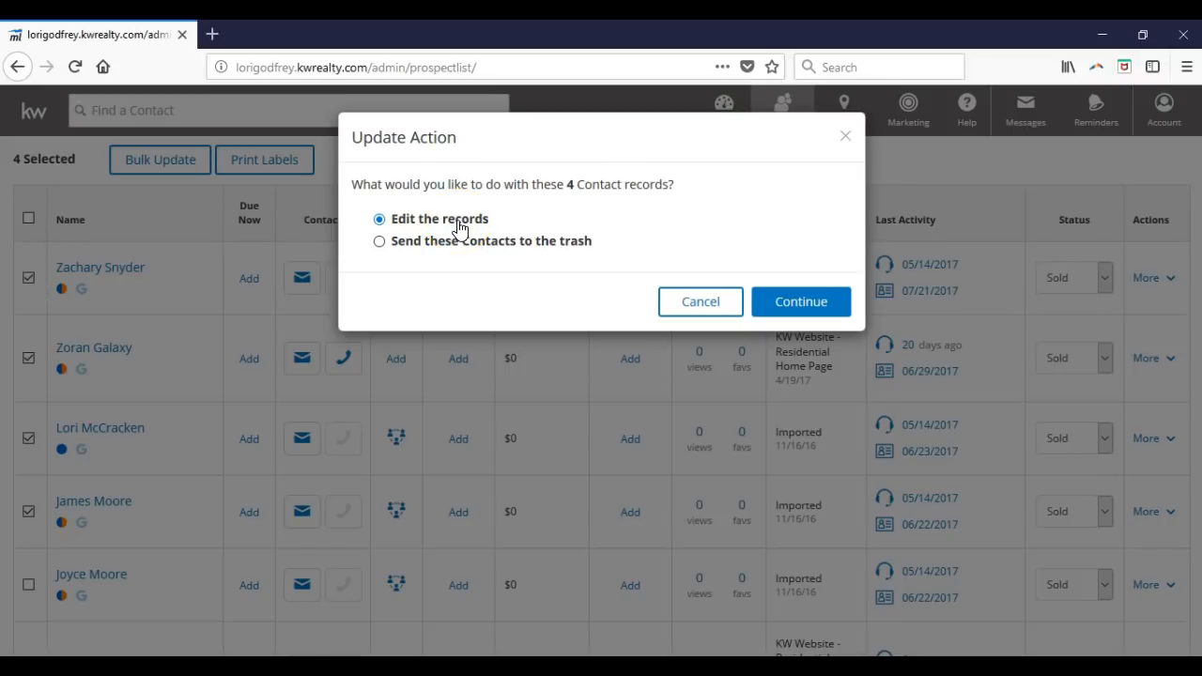
left_click(811, 315)
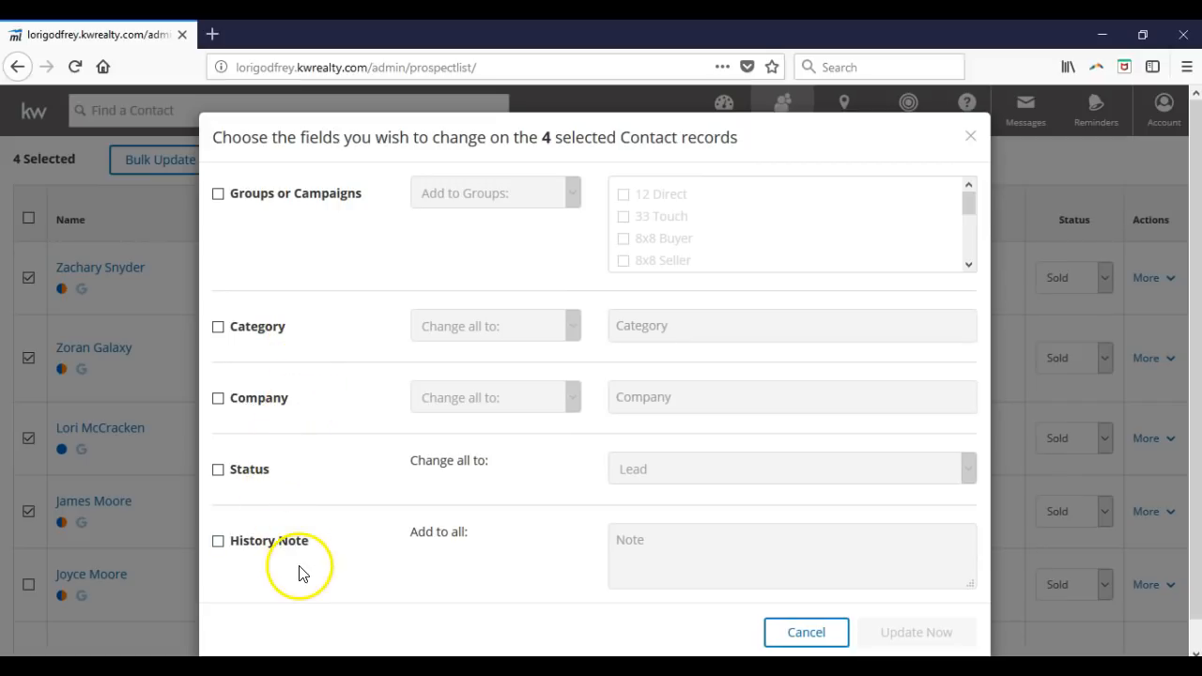
- Enable Groups or Campaigns, set the action to Add to Groups, and tick 12 Direct
left_click(220, 195)
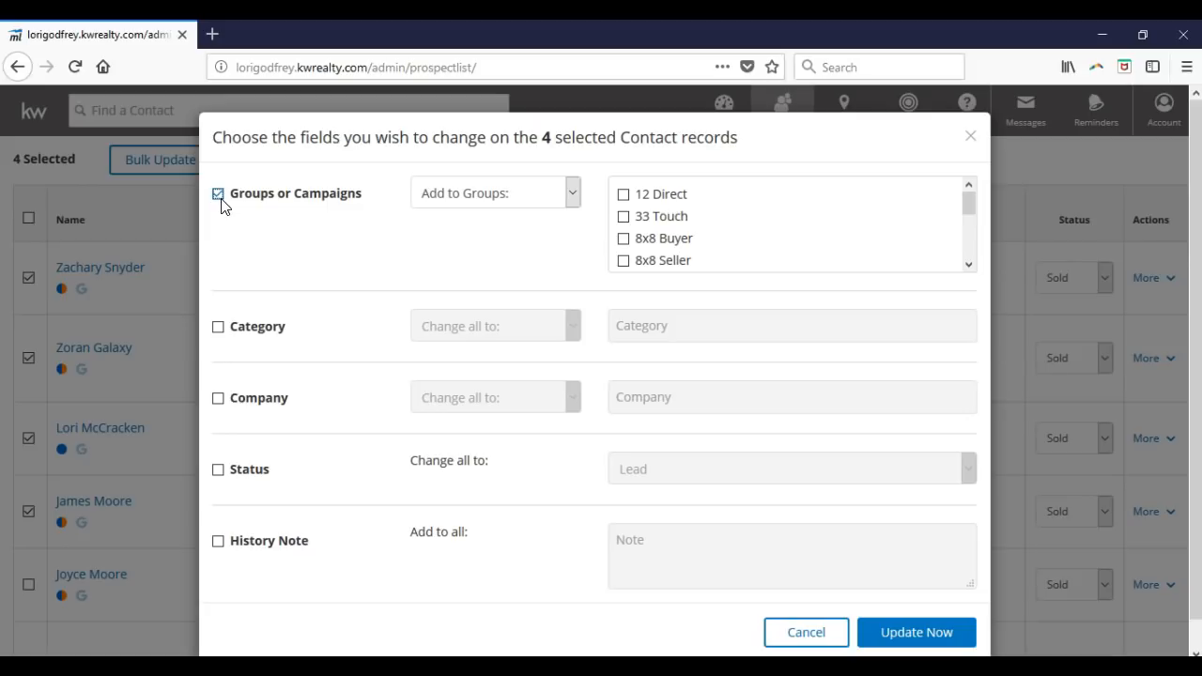
left_click(460, 193)
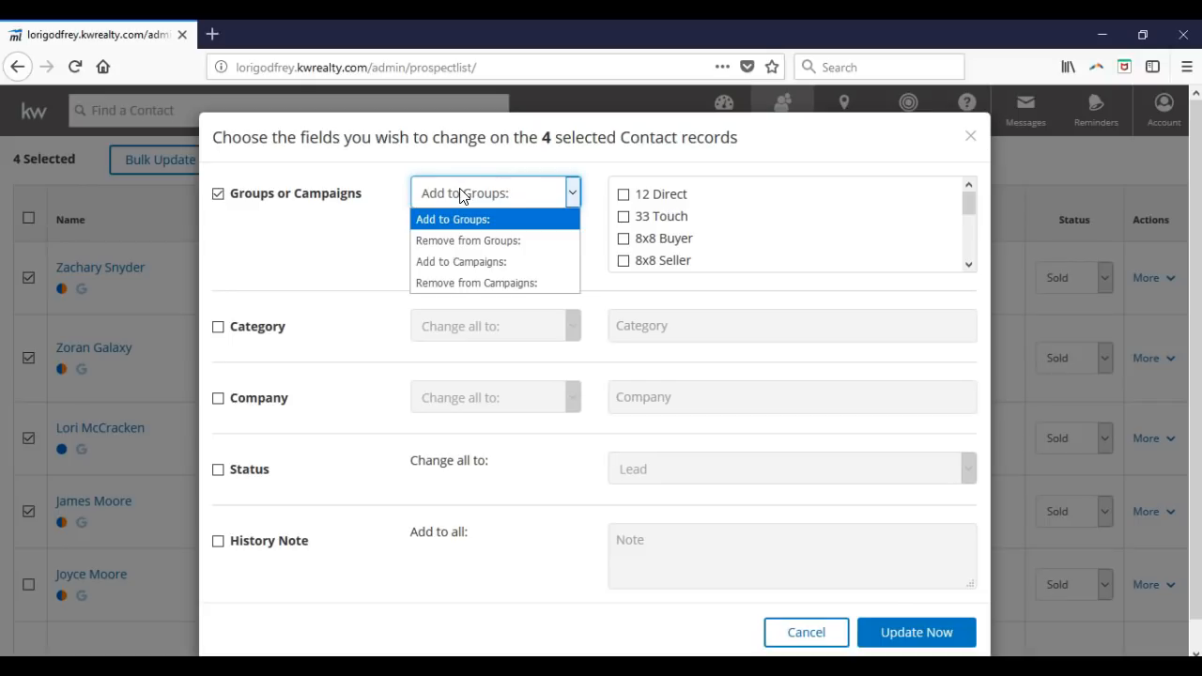
left_click(593, 171)
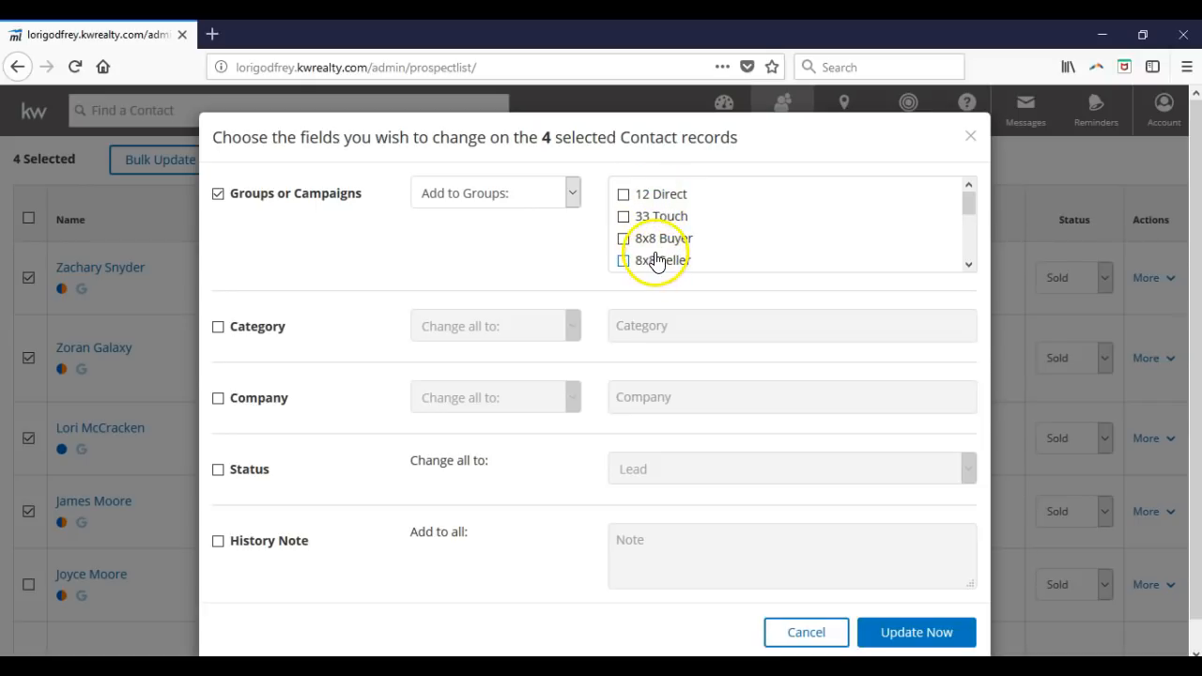
left_click(559, 203)
left_click(501, 260)
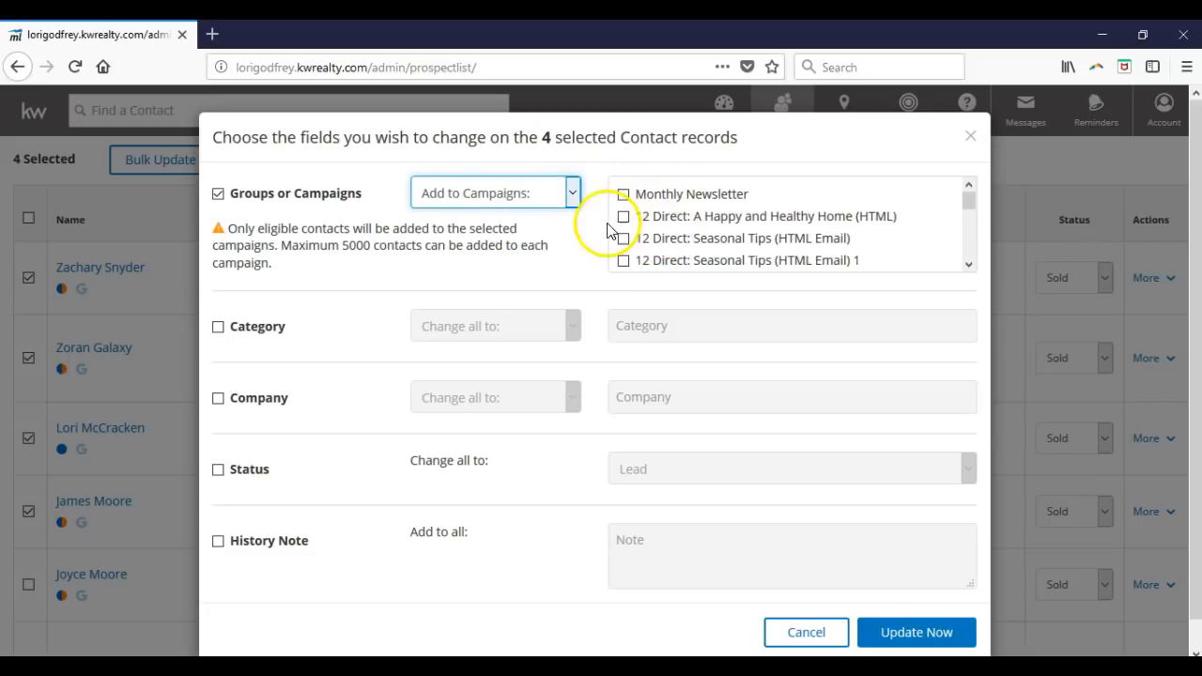
left_click(517, 194)
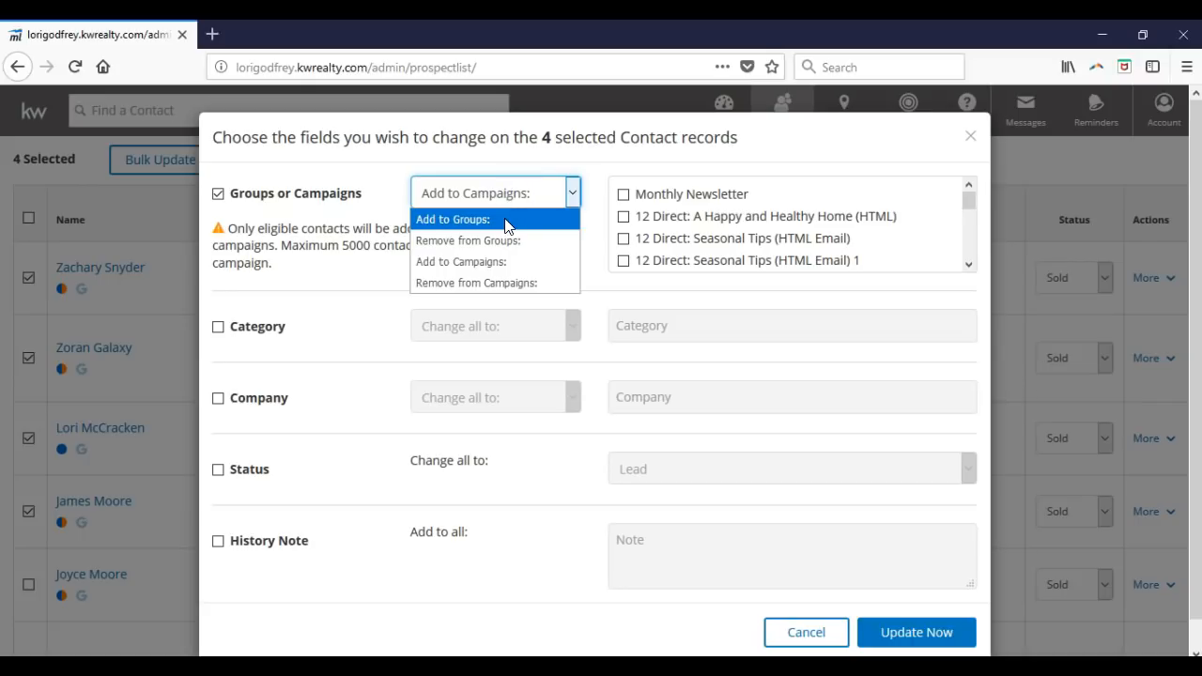
left_click(505, 222)
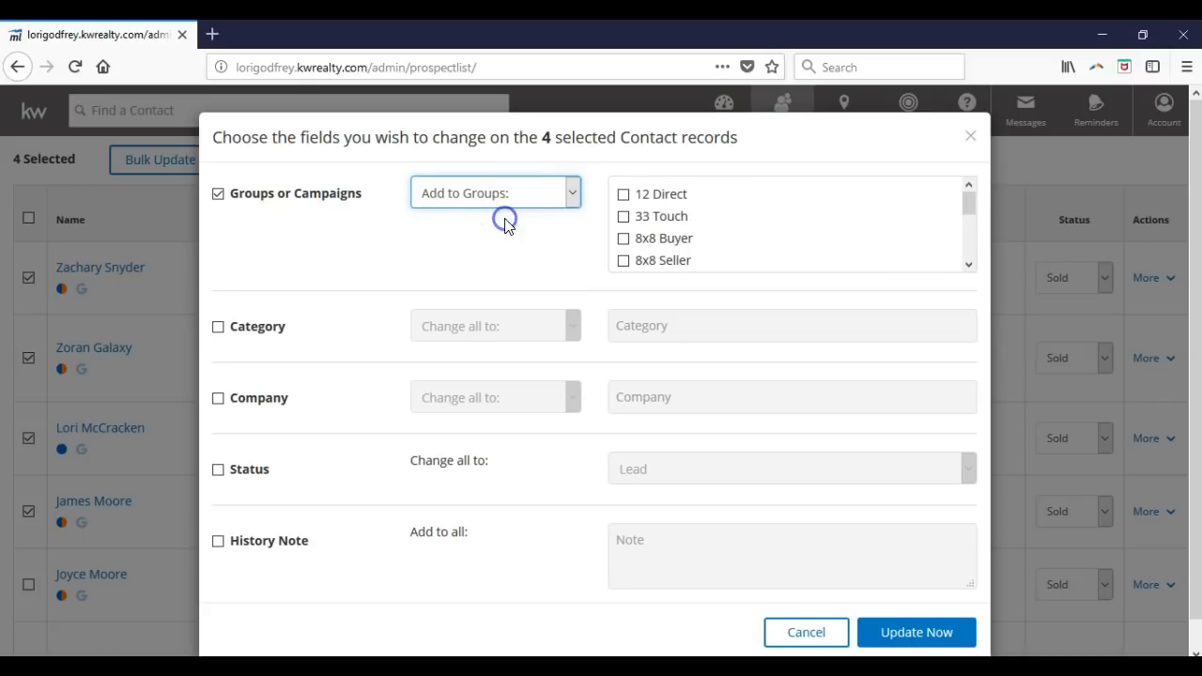
left_click(626, 200)
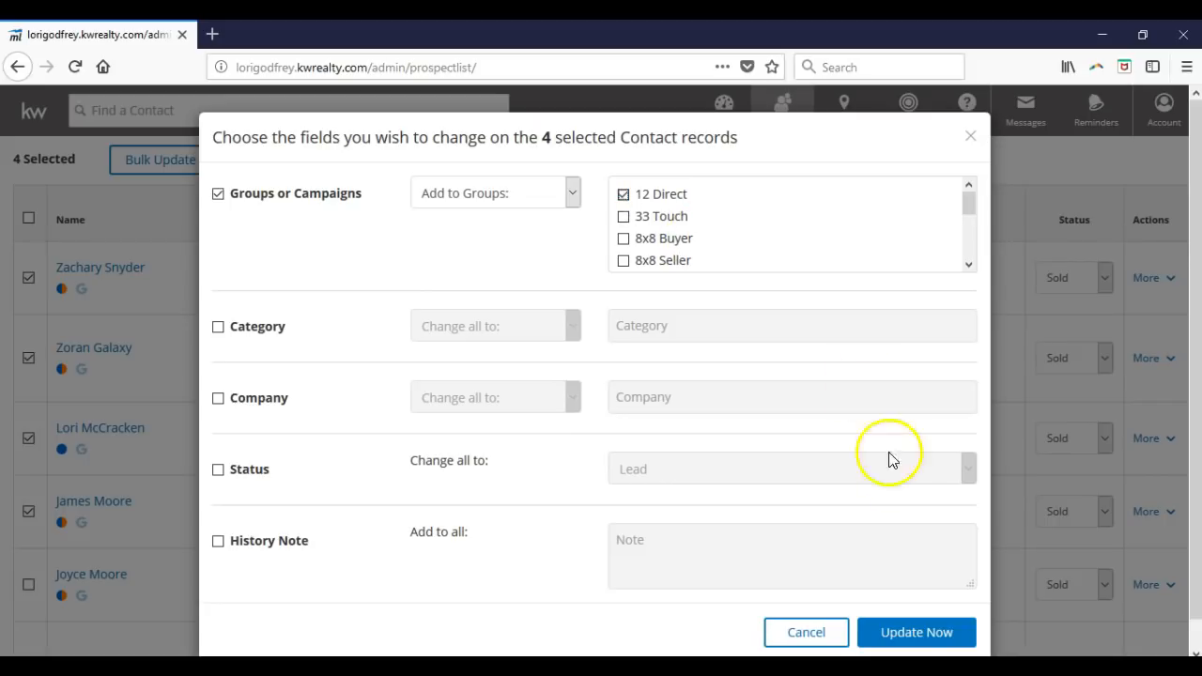
- Cancel the bulk update without applying it, then click into the Find a Contact search box
left_click(838, 637)
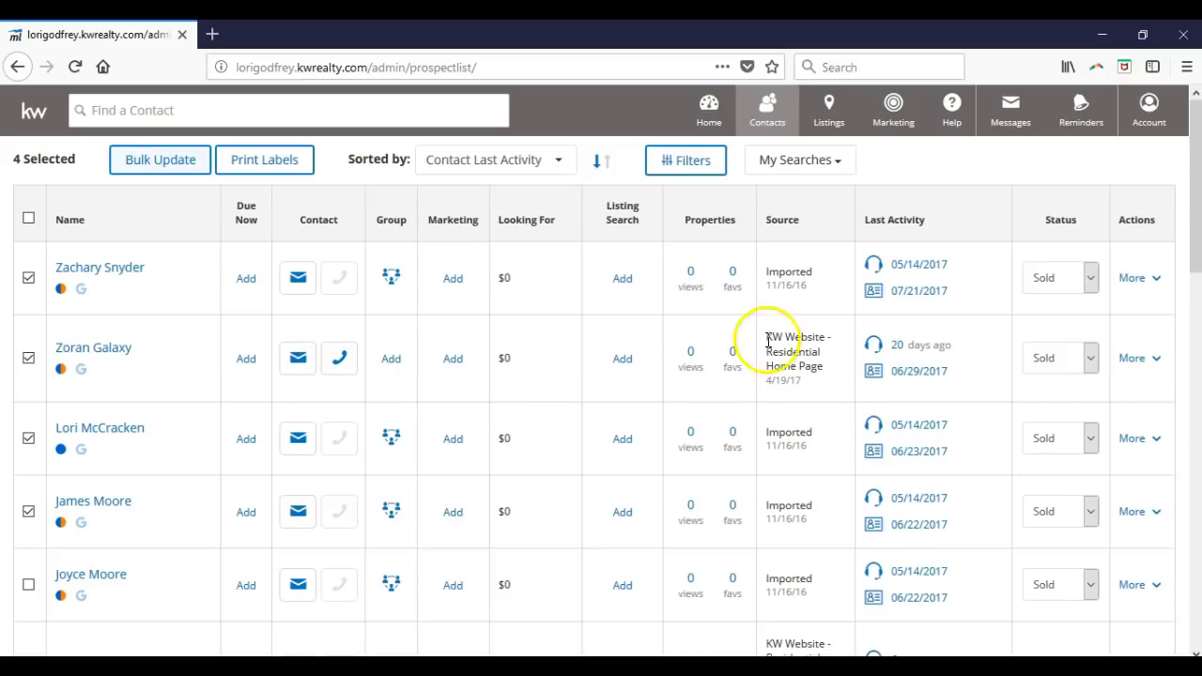
left_click(146, 112)
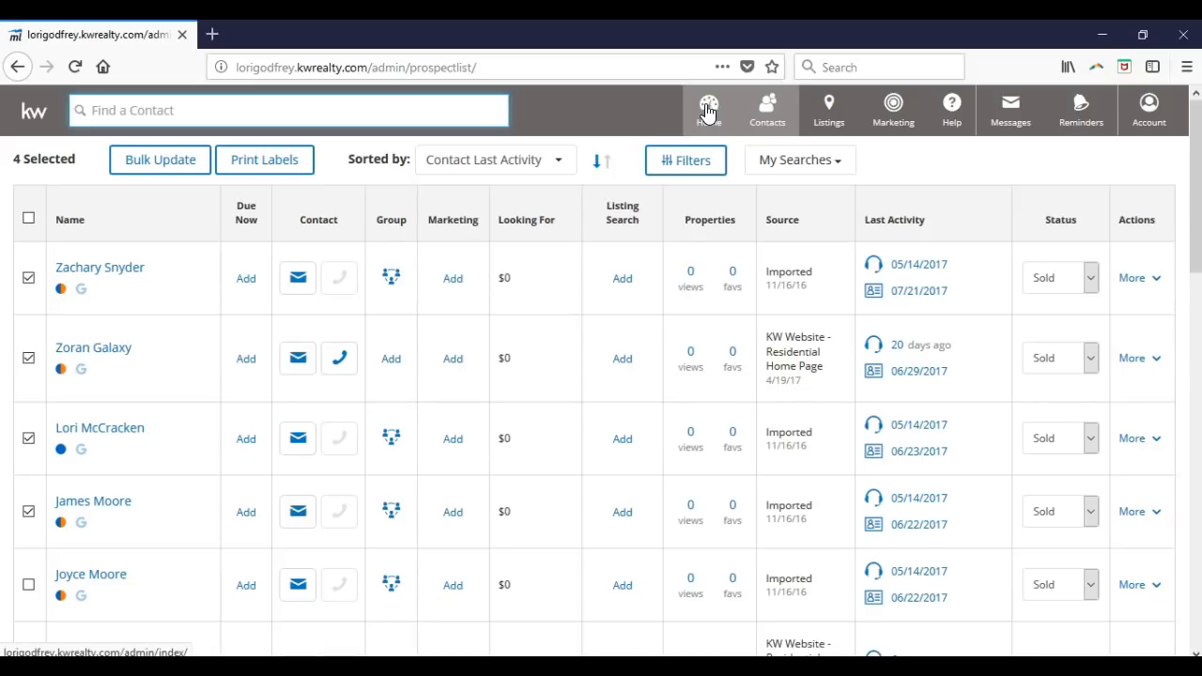
- Point out the Home, Contacts, Listings, Marketing, Messages and Reminders nav items, then open the Account dropdown
left_click(762, 113)
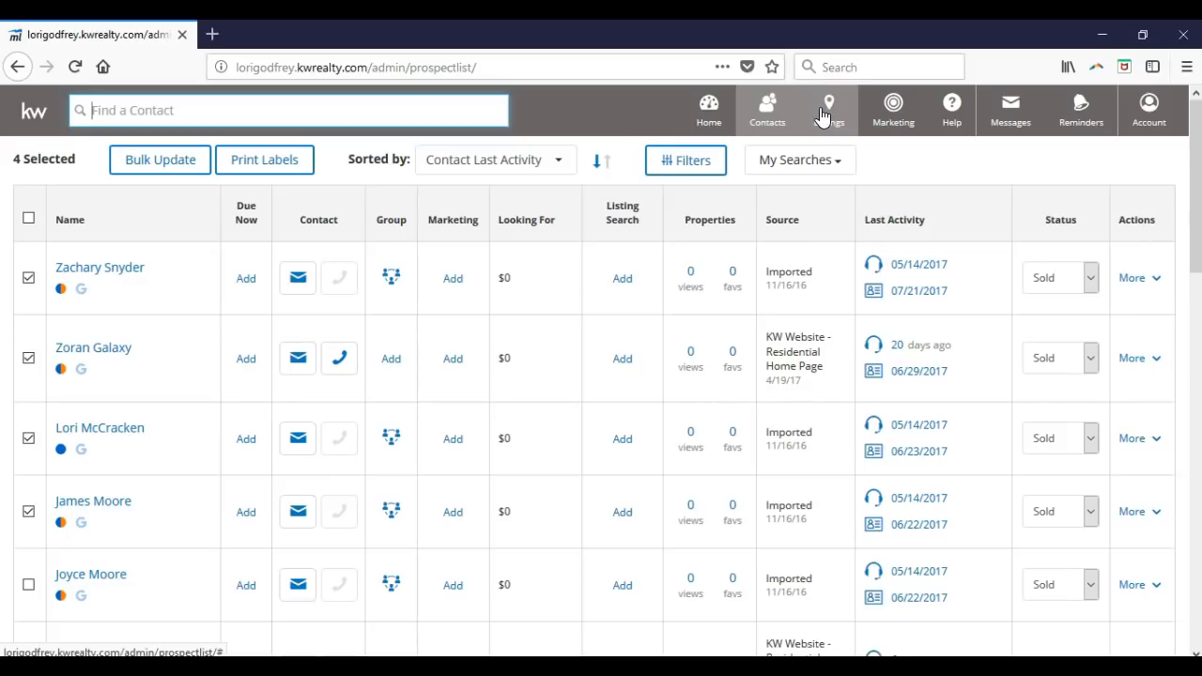
left_click(873, 119)
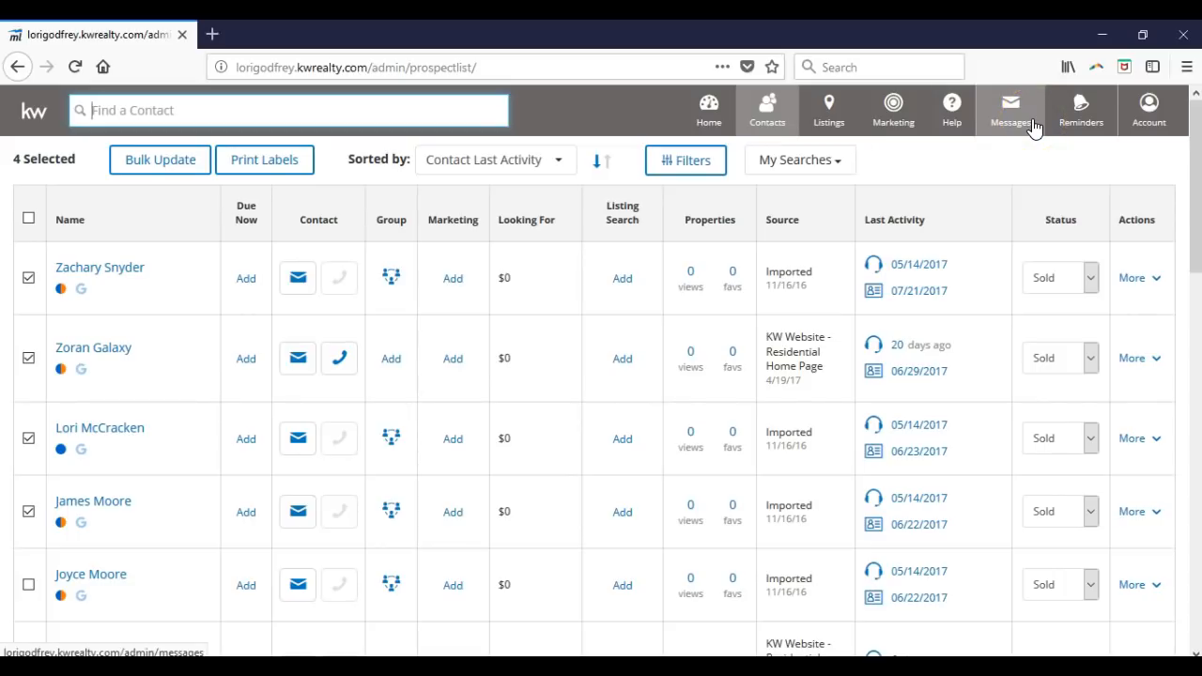
left_click(1080, 120)
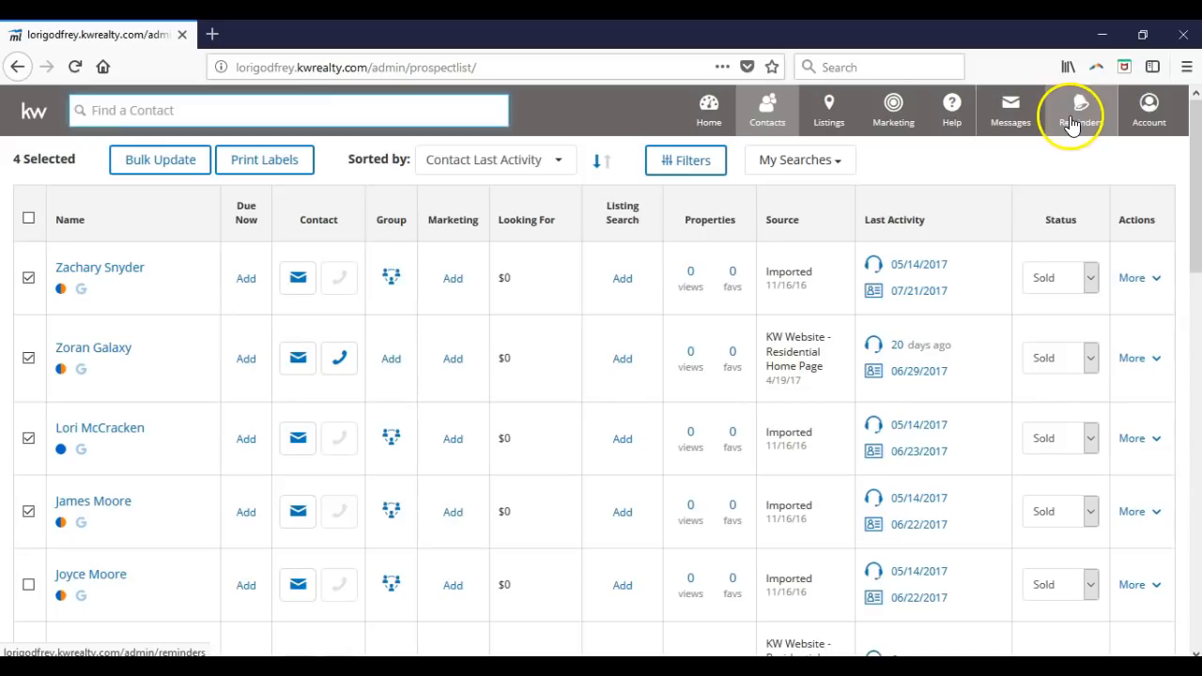
left_click(1148, 119)
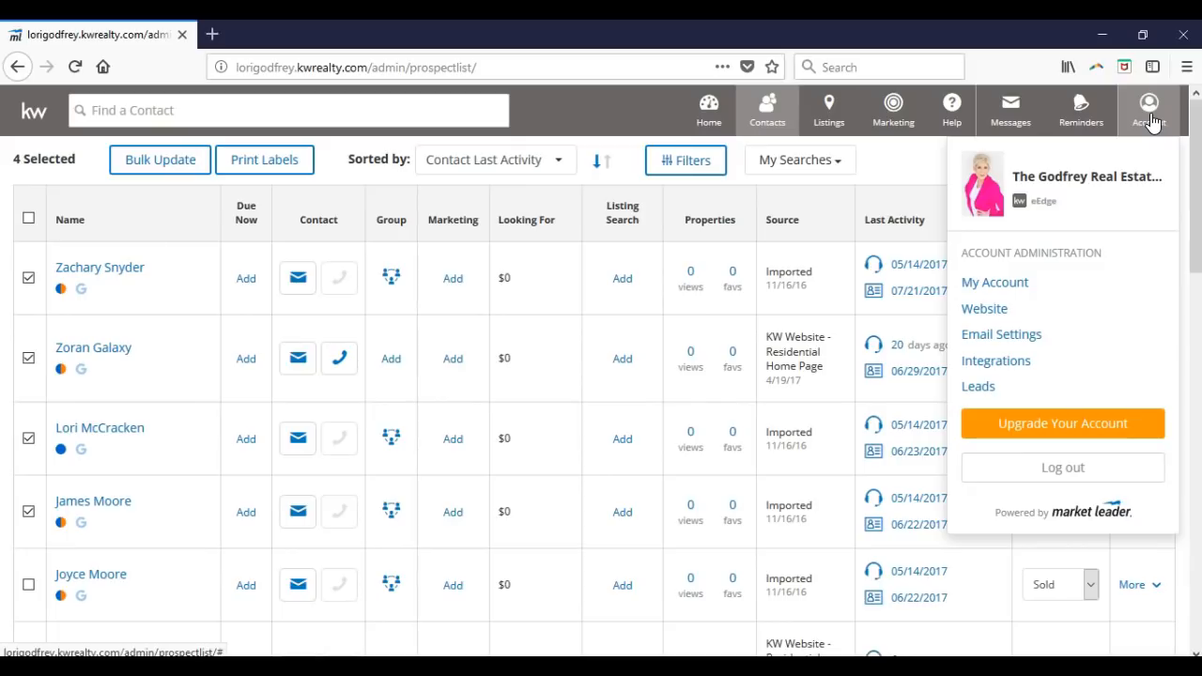
- Choose My Account from the Account dropdown
left_click(997, 283)
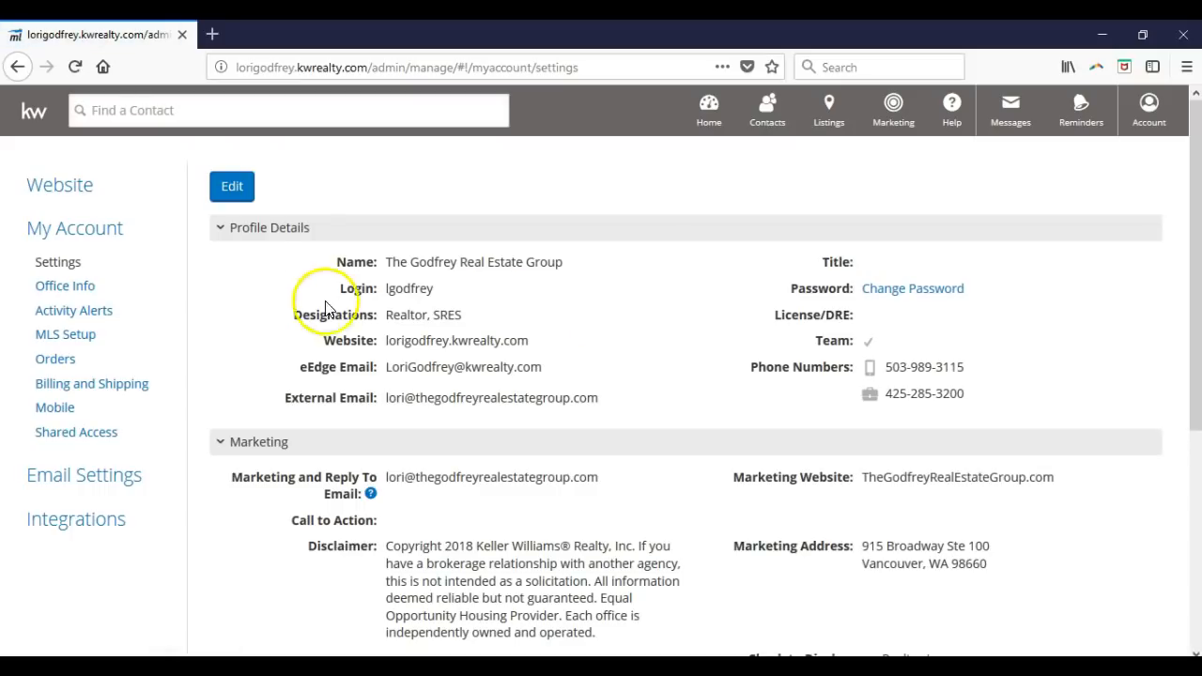
- Put Profile Details into edit mode and scroll down to the marketing e-mail and website fields
left_click(221, 191)
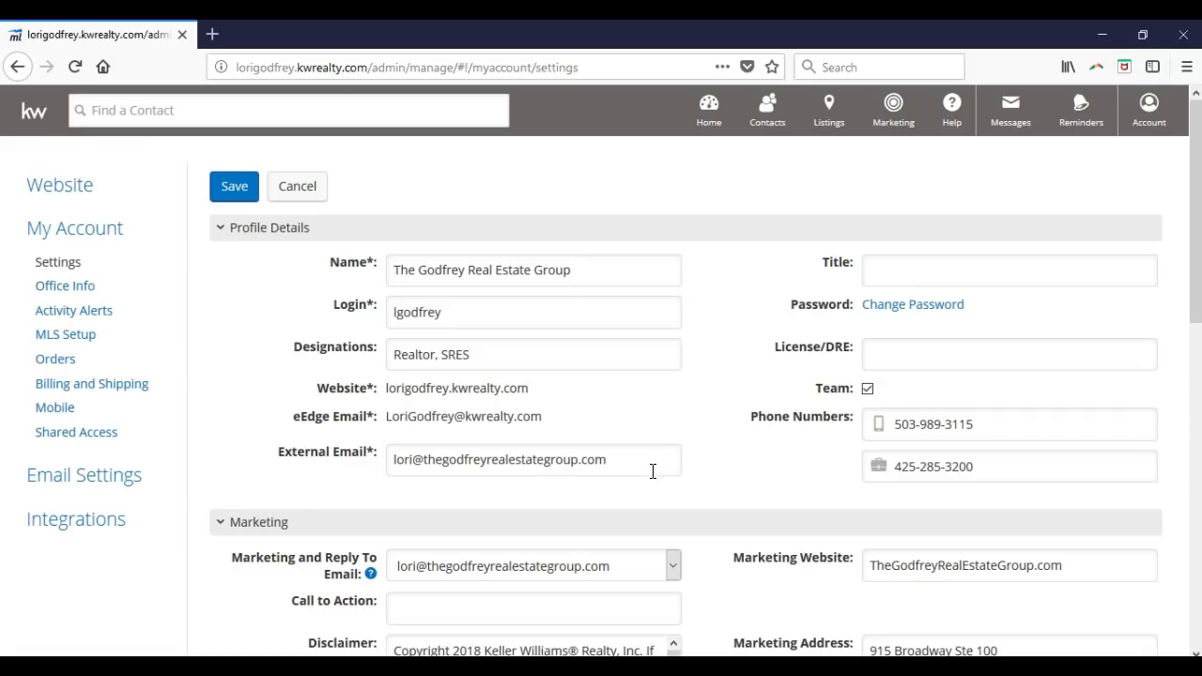
scroll(653, 471, "down", 2)
- Check the Marketing and Reply To Email choices, keep the current address, and save the settings
left_click(428, 464)
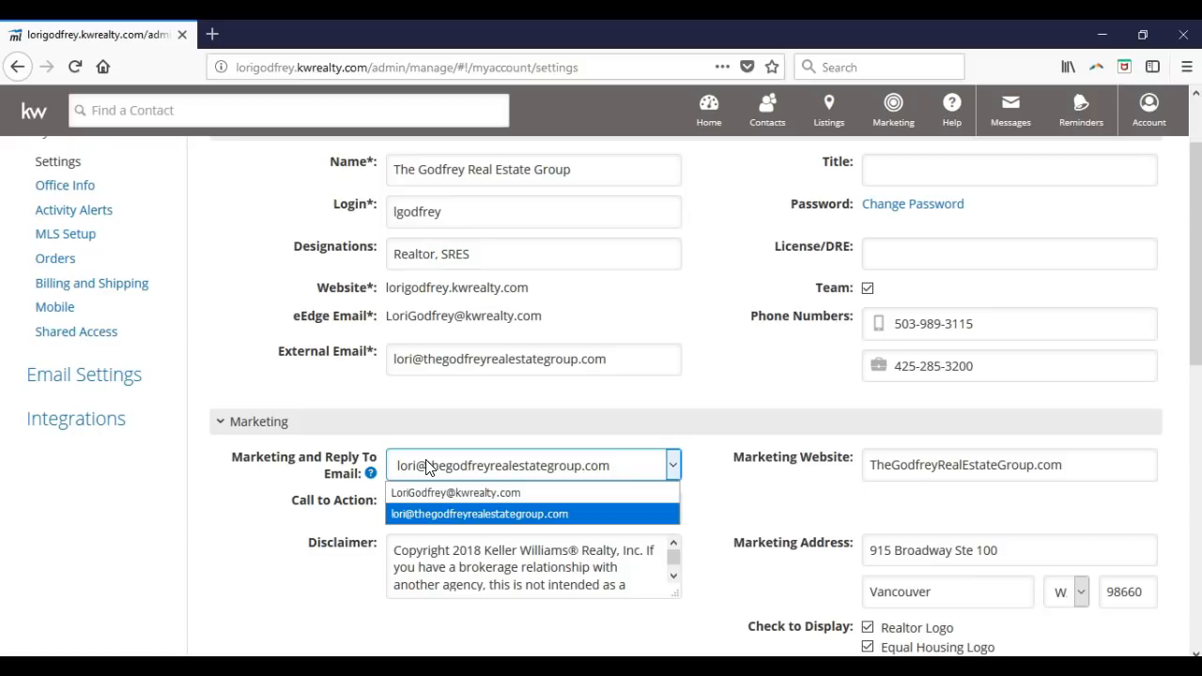
left_click(427, 467)
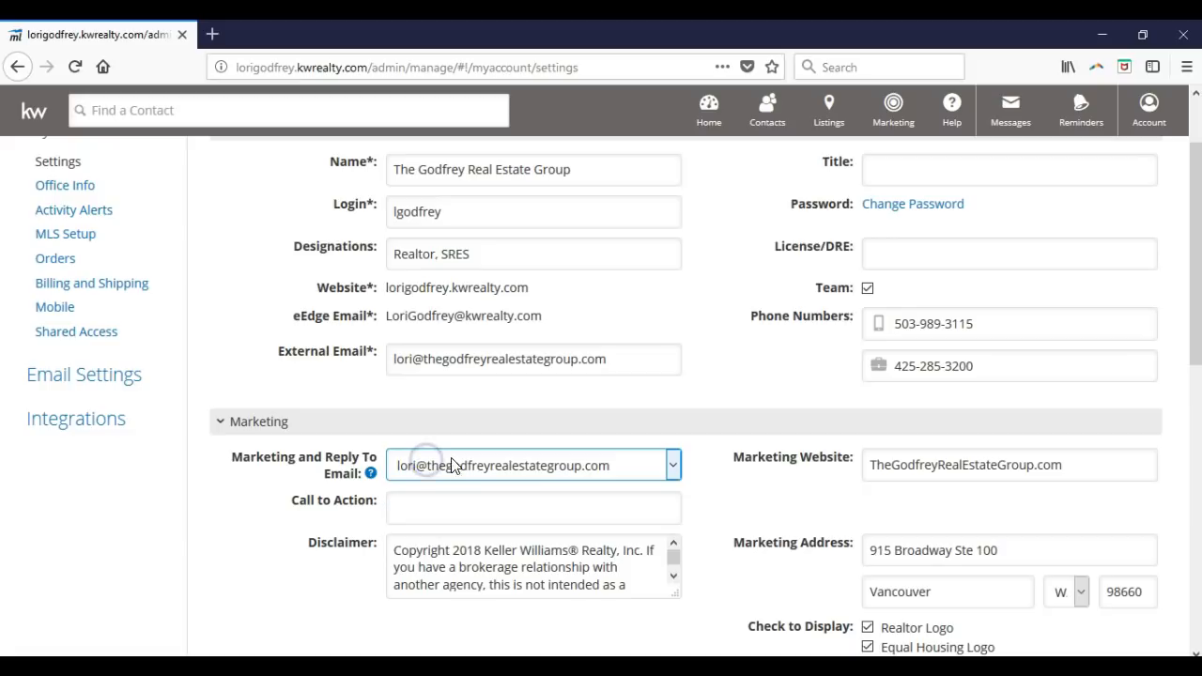
left_click(942, 496)
scroll(942, 496, "down", 2)
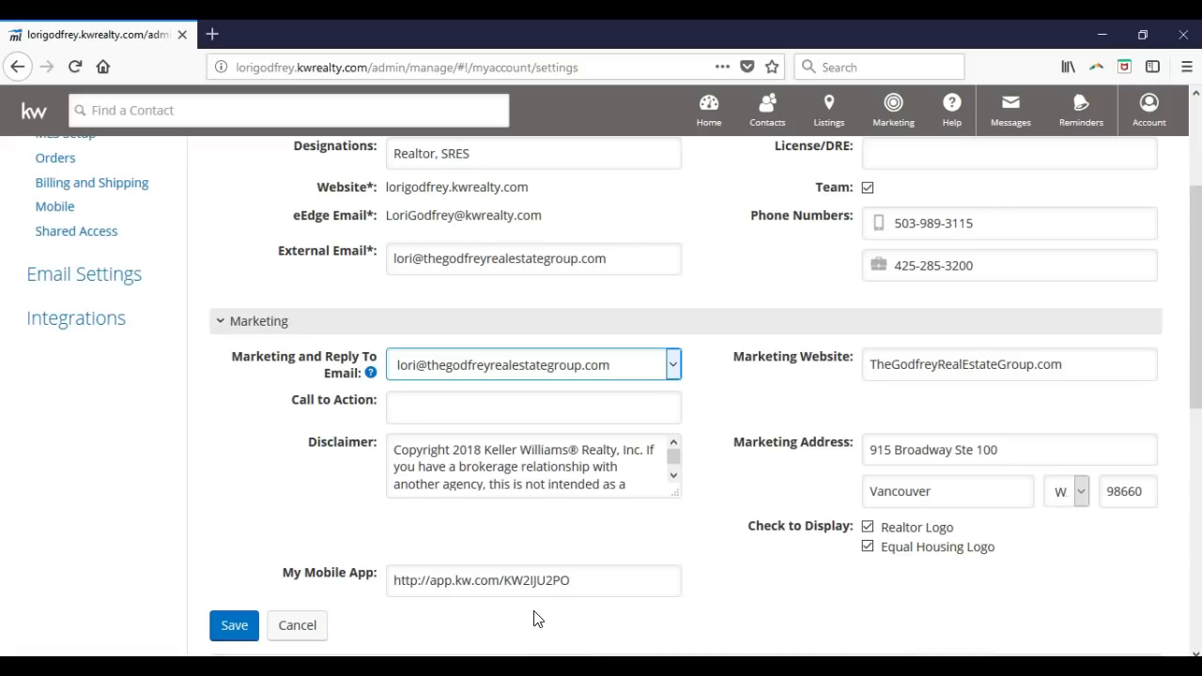
left_click(222, 620)
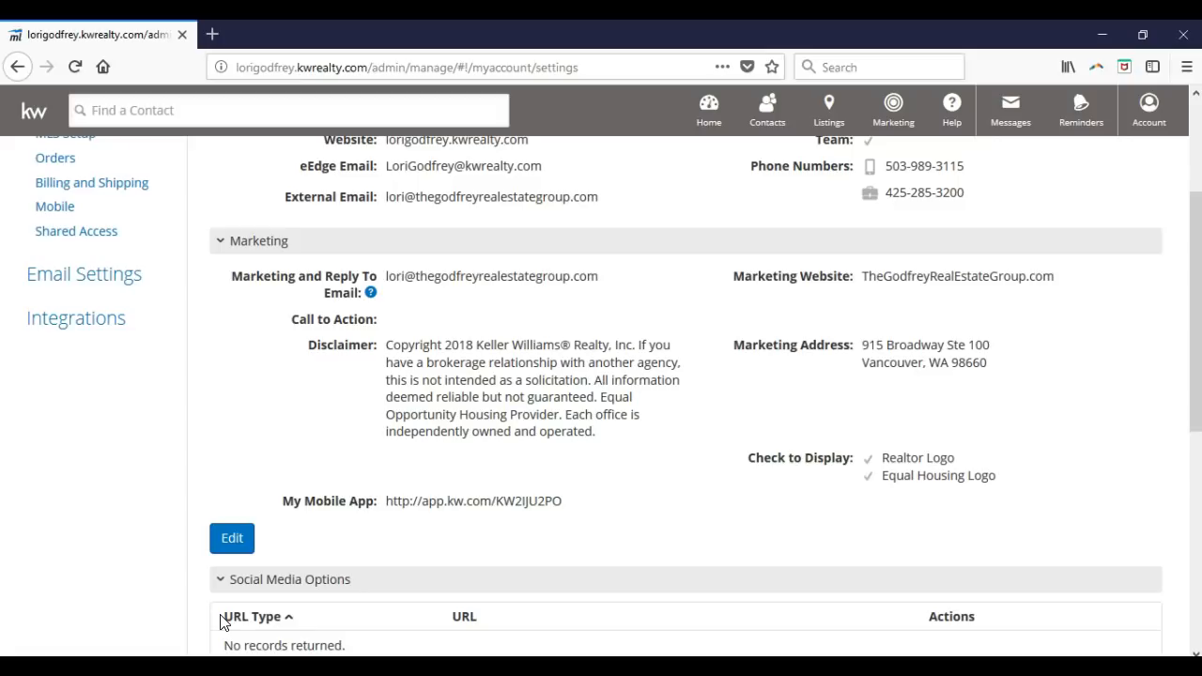
- Scroll past Social Media Options to the website image, marketing image and QR-code logo, then back up
scroll(268, 558, "down", 3)
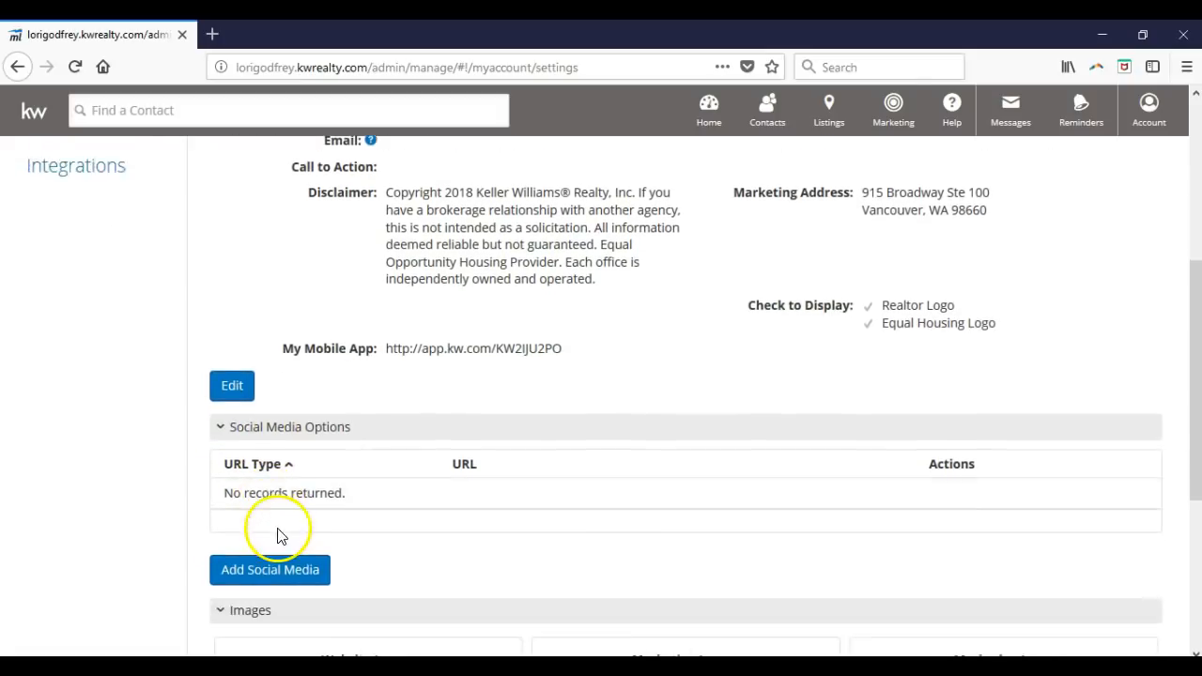
scroll(282, 526, "down", 1)
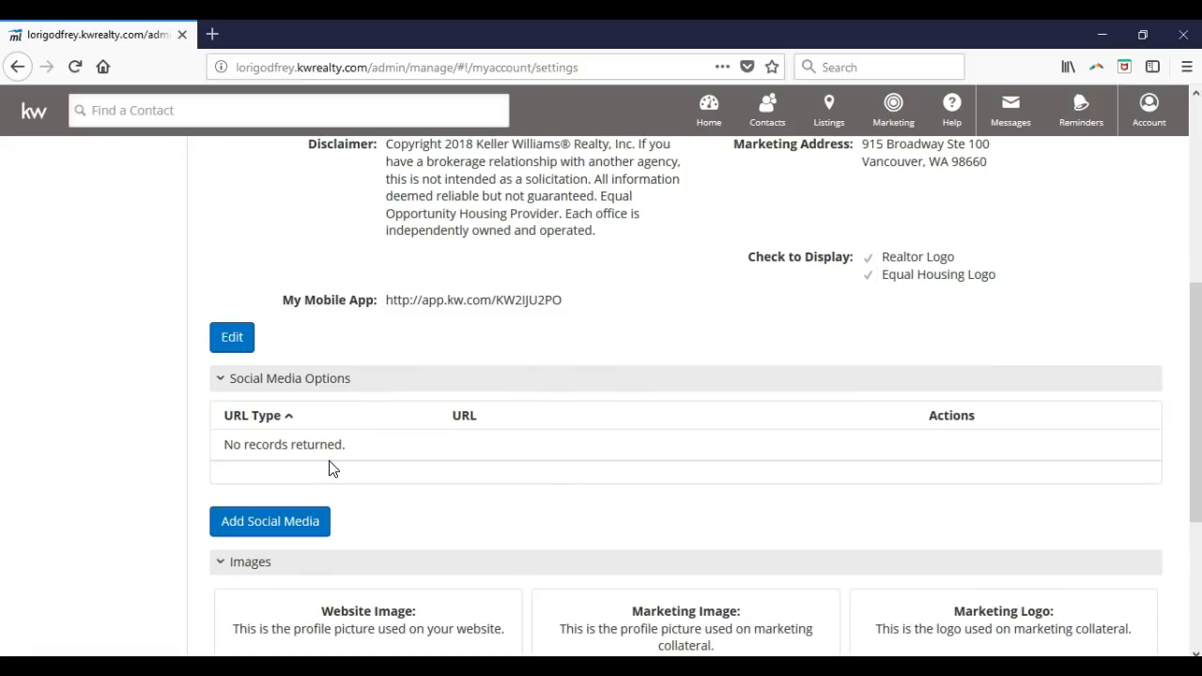
scroll(330, 465, "down", 5)
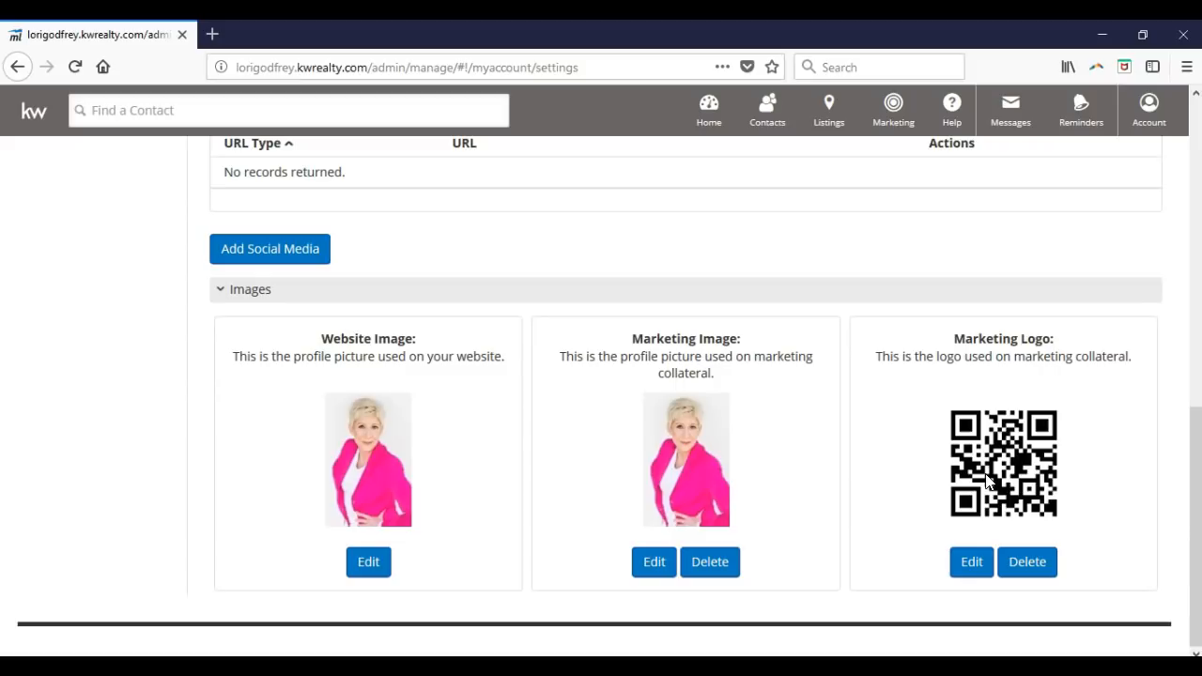
scroll(988, 481, "up", 10)
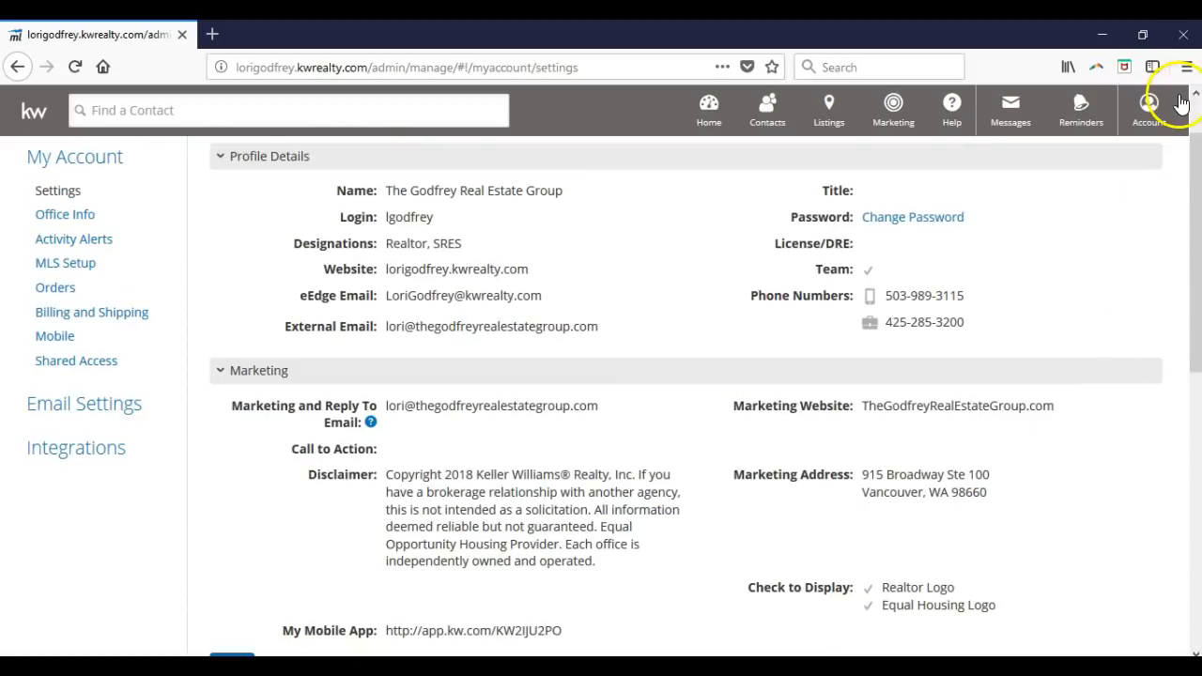
- Reload My Account from the Account menu and show the Marketing dropdown
left_click(1149, 111)
left_click(1024, 292)
left_click(909, 119)
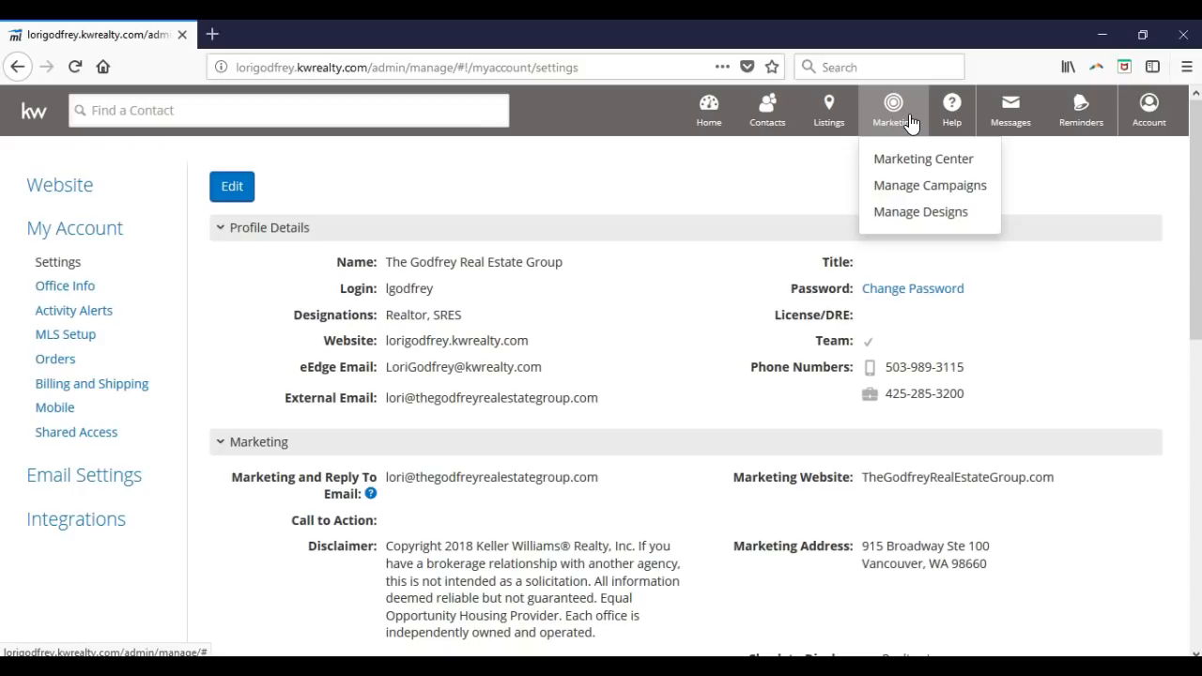
- Point out Marketing Center and Manage Campaigns, then go to Manage Designs
left_click(944, 162)
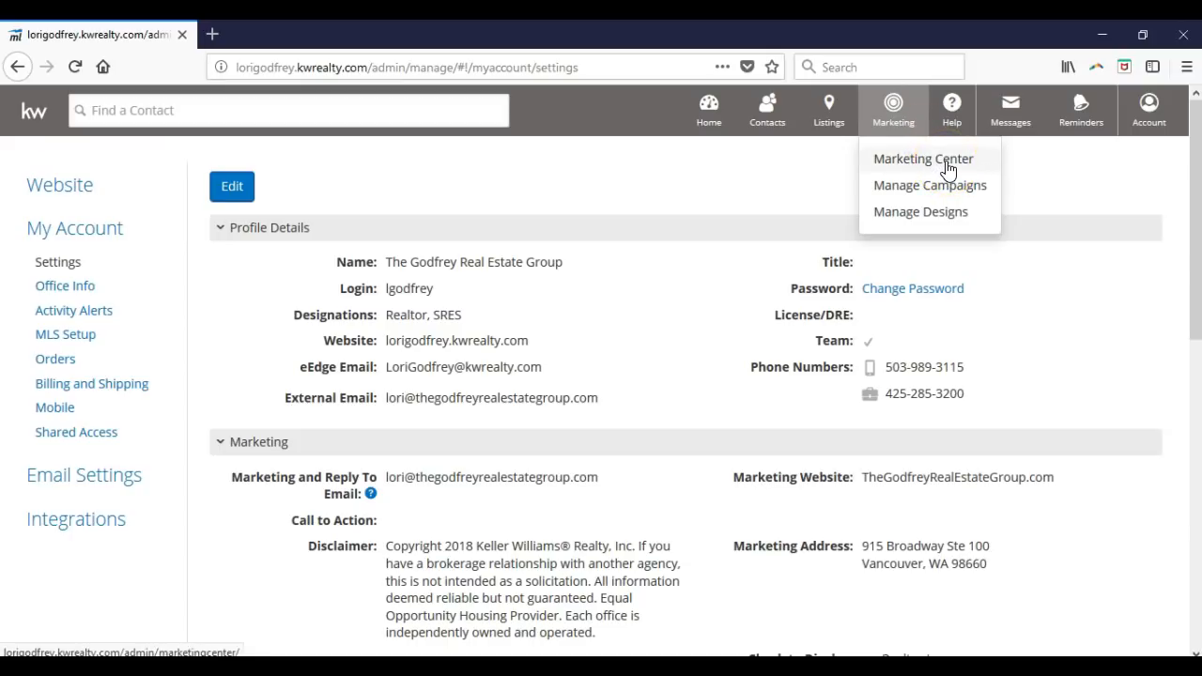
left_click(974, 194)
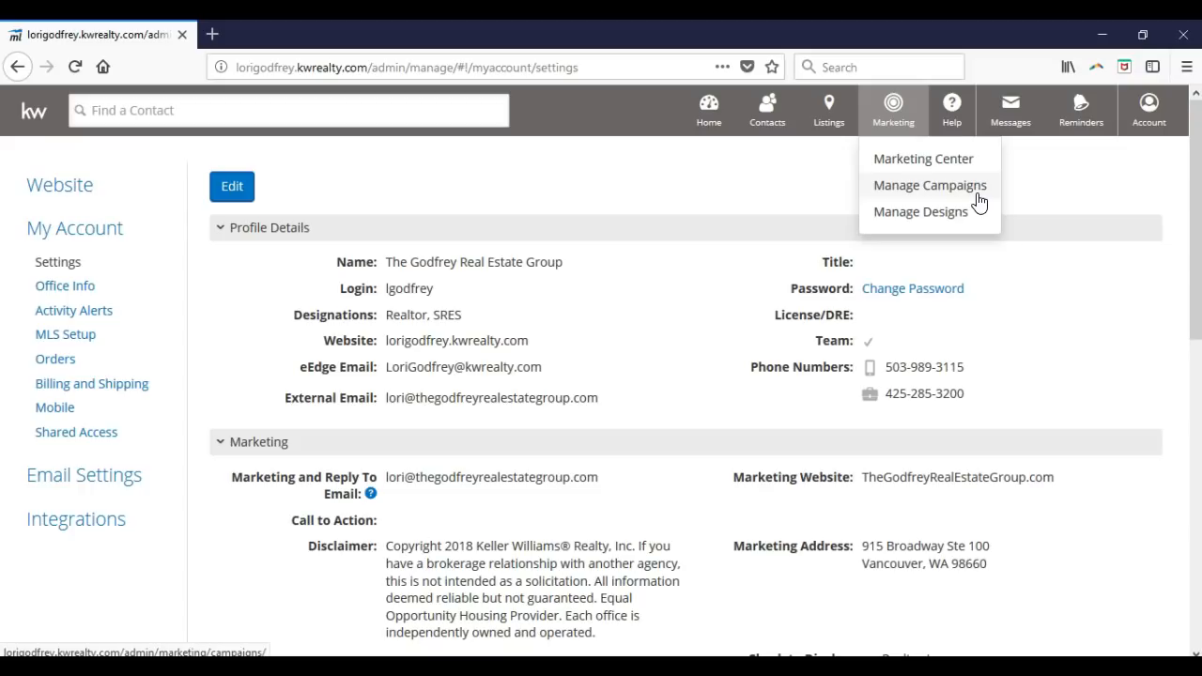
left_click(980, 219)
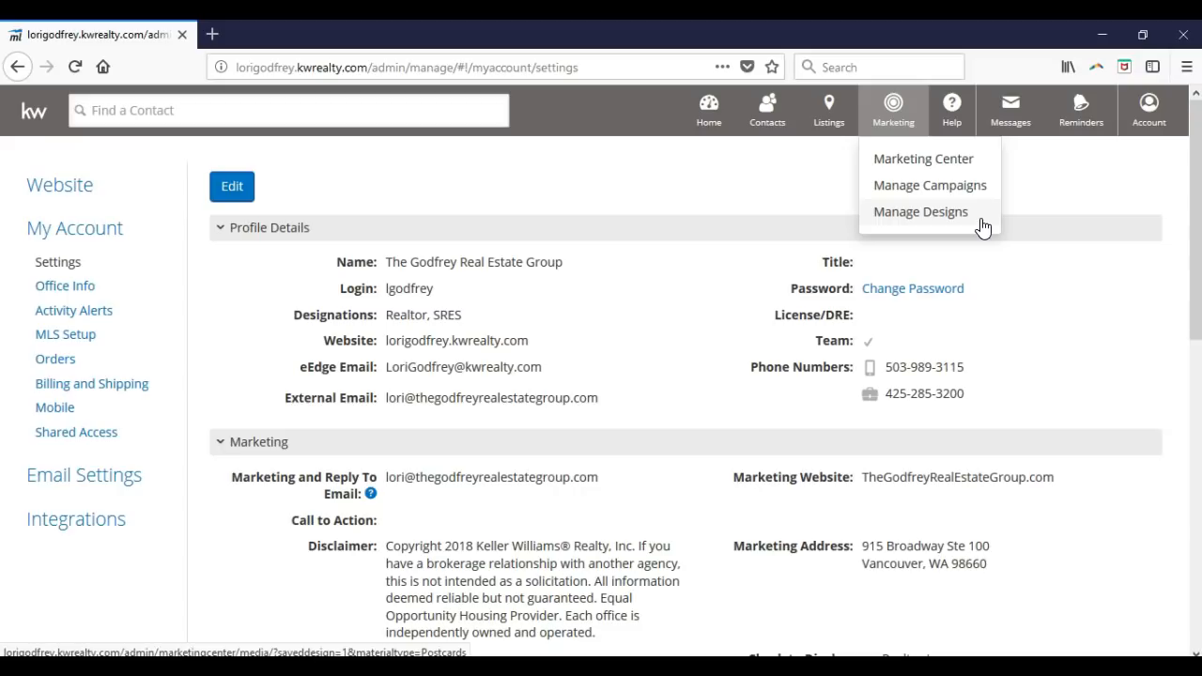
left_click(976, 167)
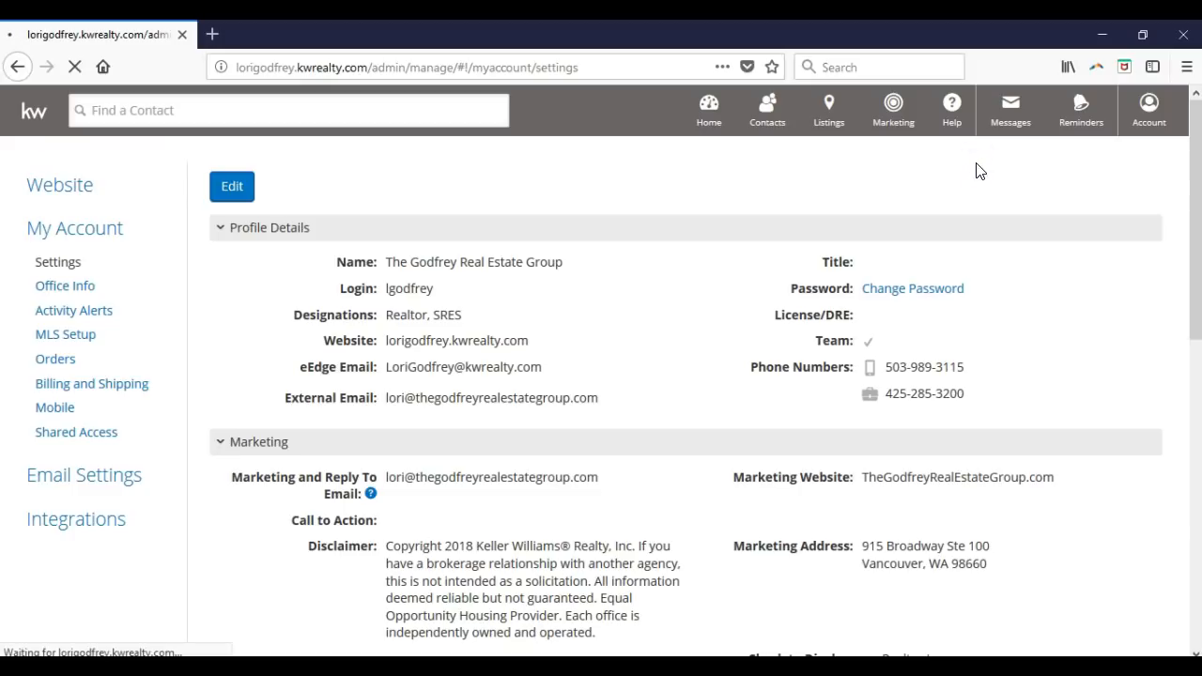
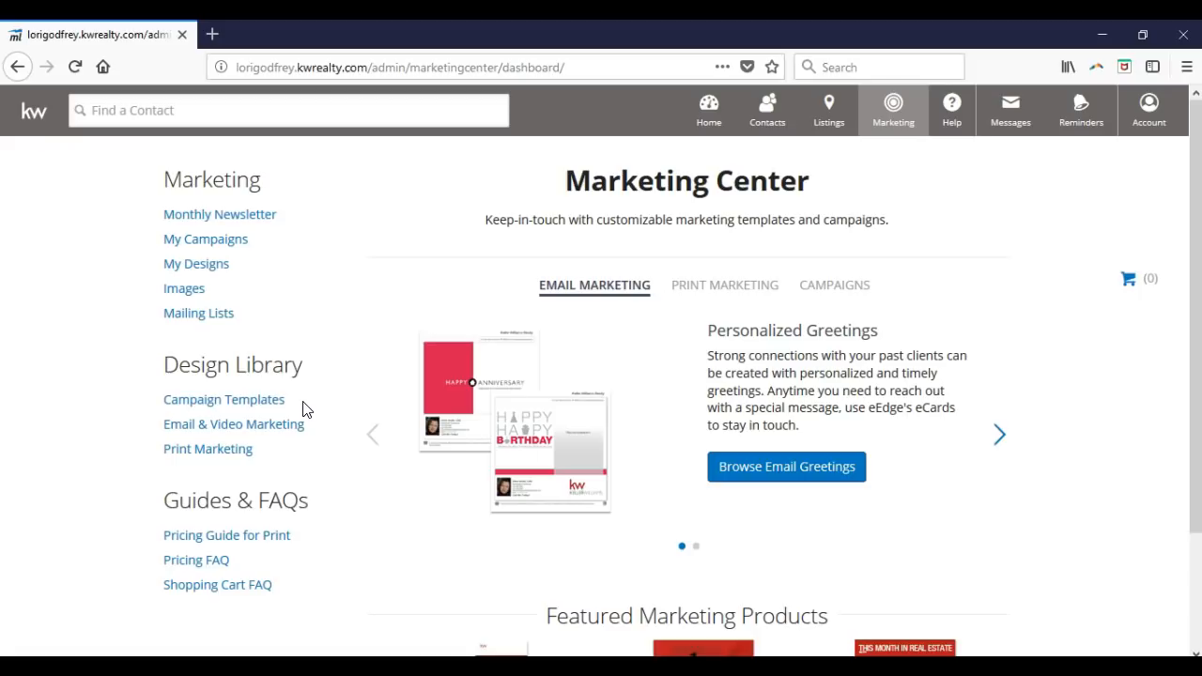
- Open My Campaigns from the Marketing menu to list each campaign's status, contacts and steps
left_click(313, 427)
left_click(284, 445)
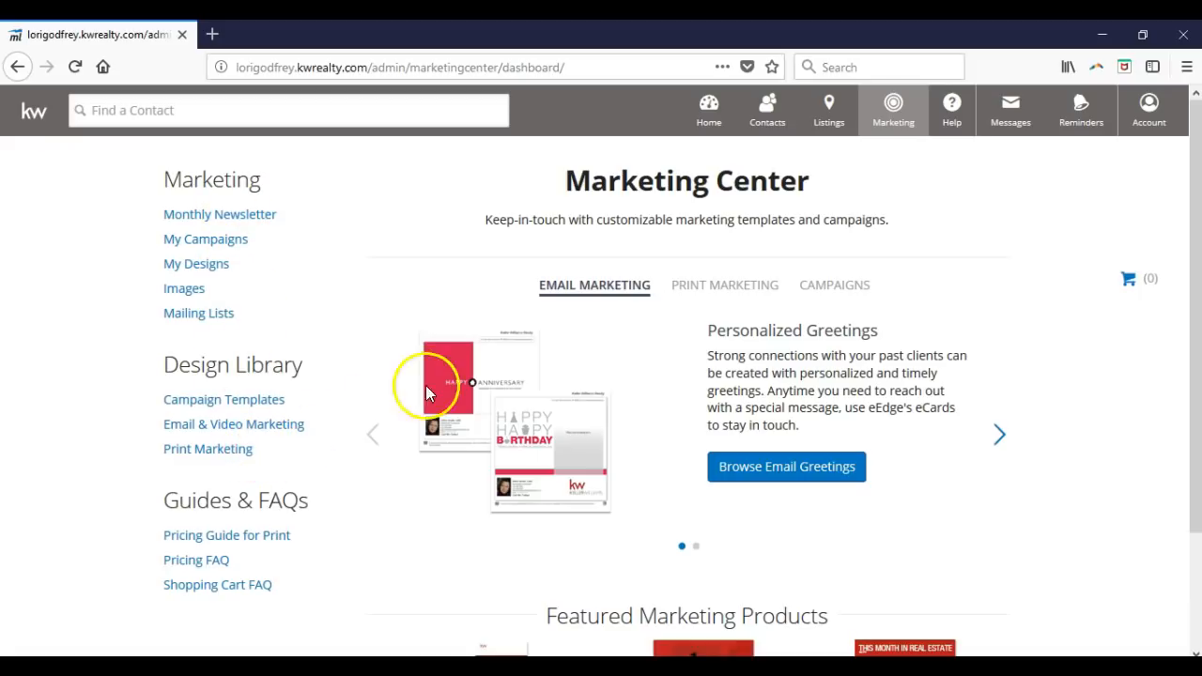
left_click(912, 119)
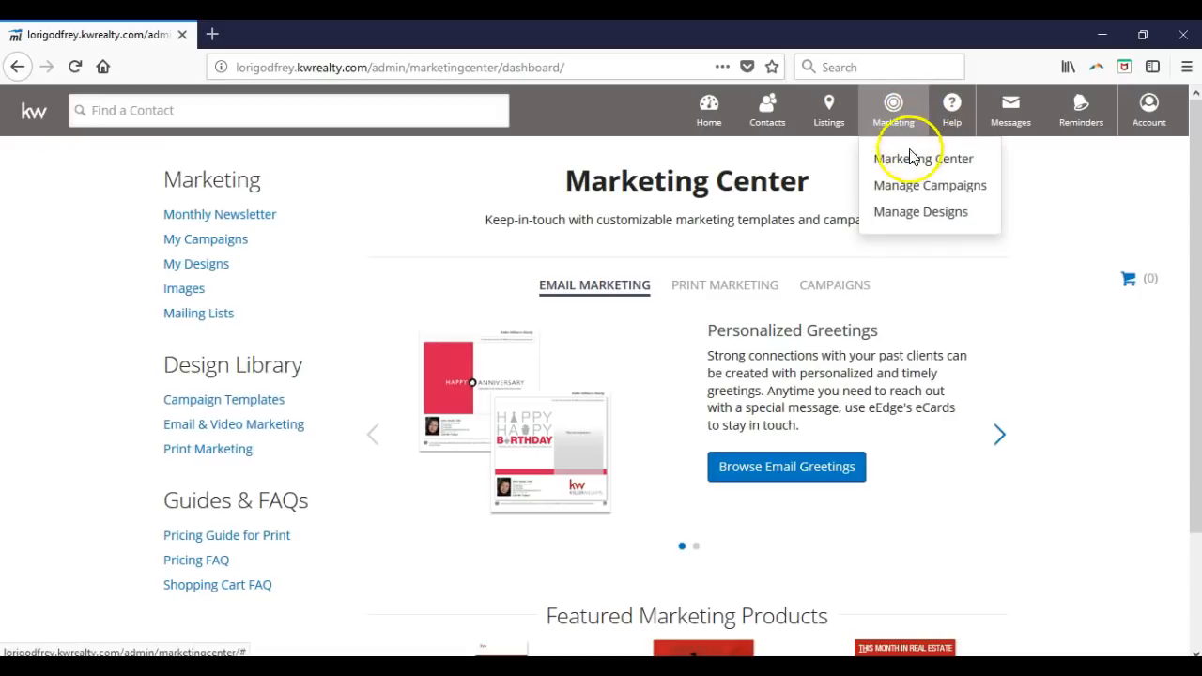
left_click(911, 214)
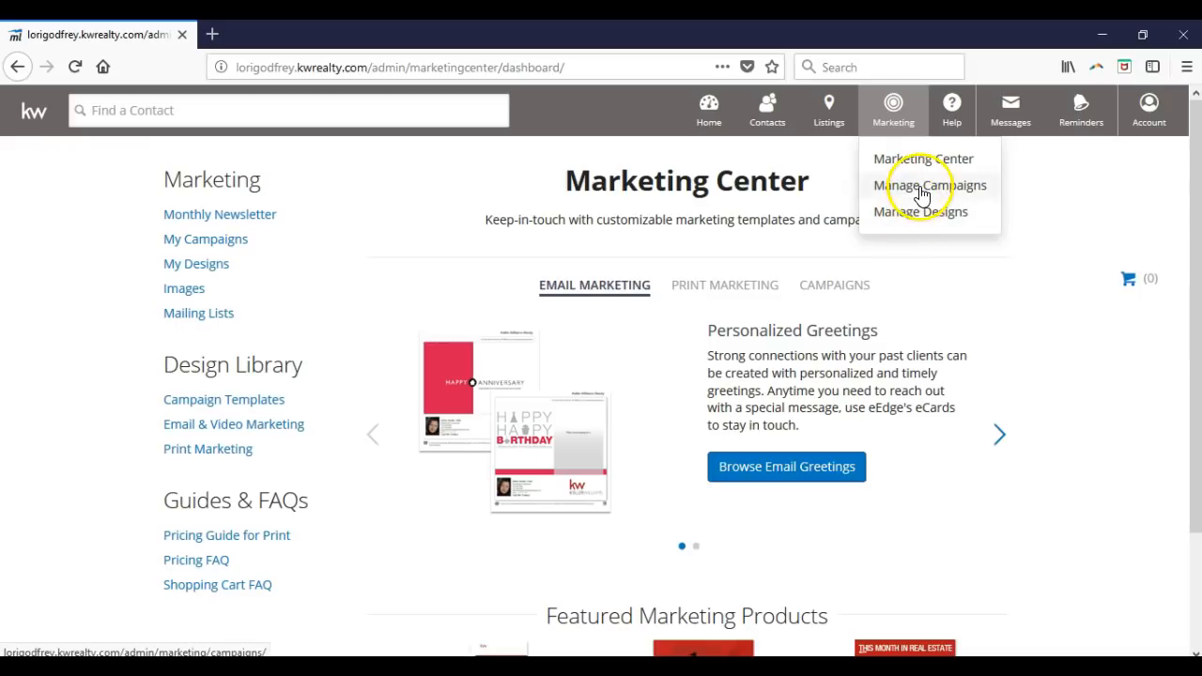
left_click(916, 187)
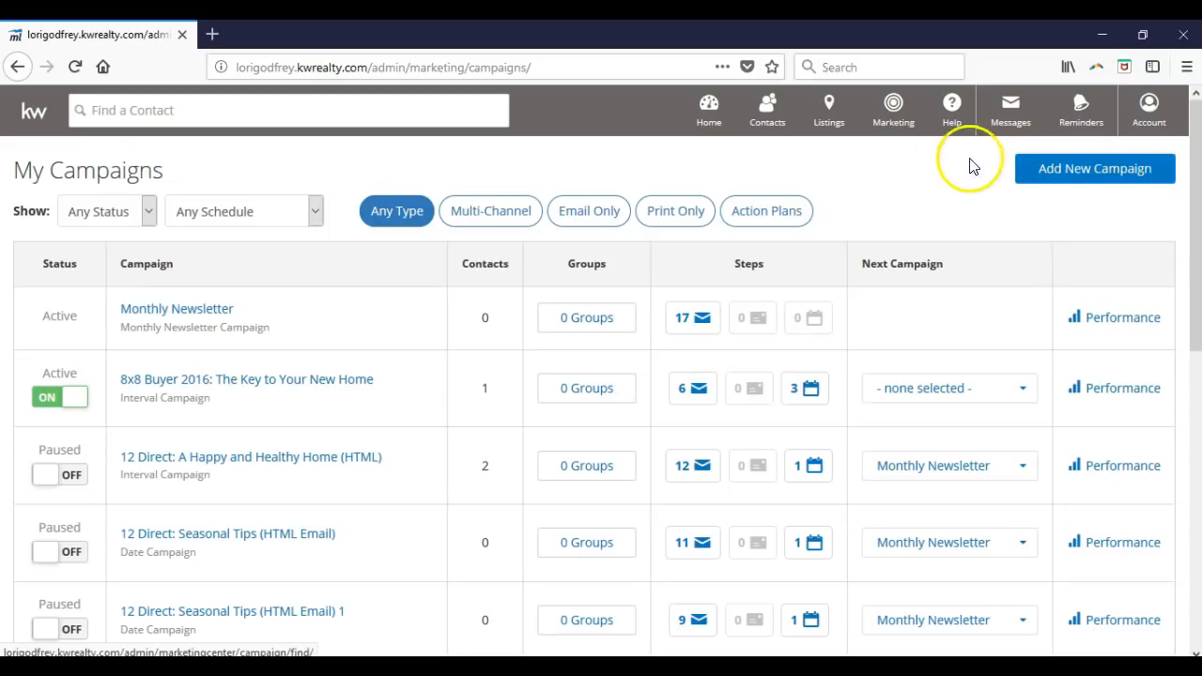
left_click(892, 129)
- Go to Manage Designs and switch the search to the full Design Library of 627 designs
left_click(897, 212)
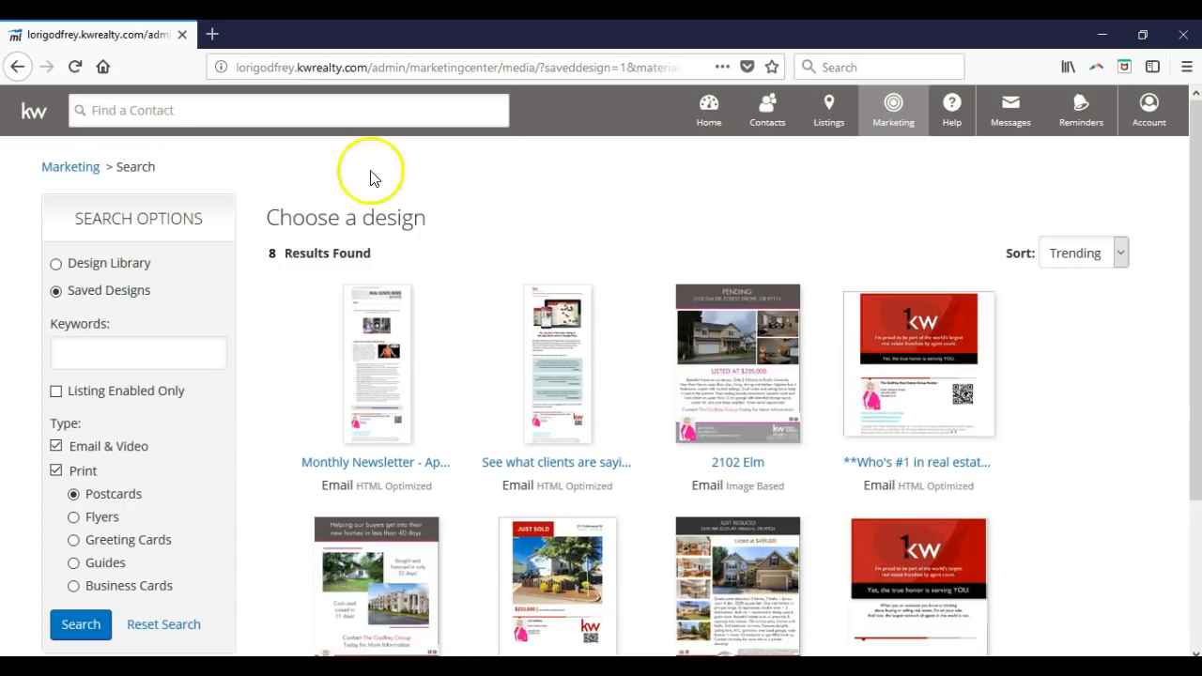
left_click(86, 268)
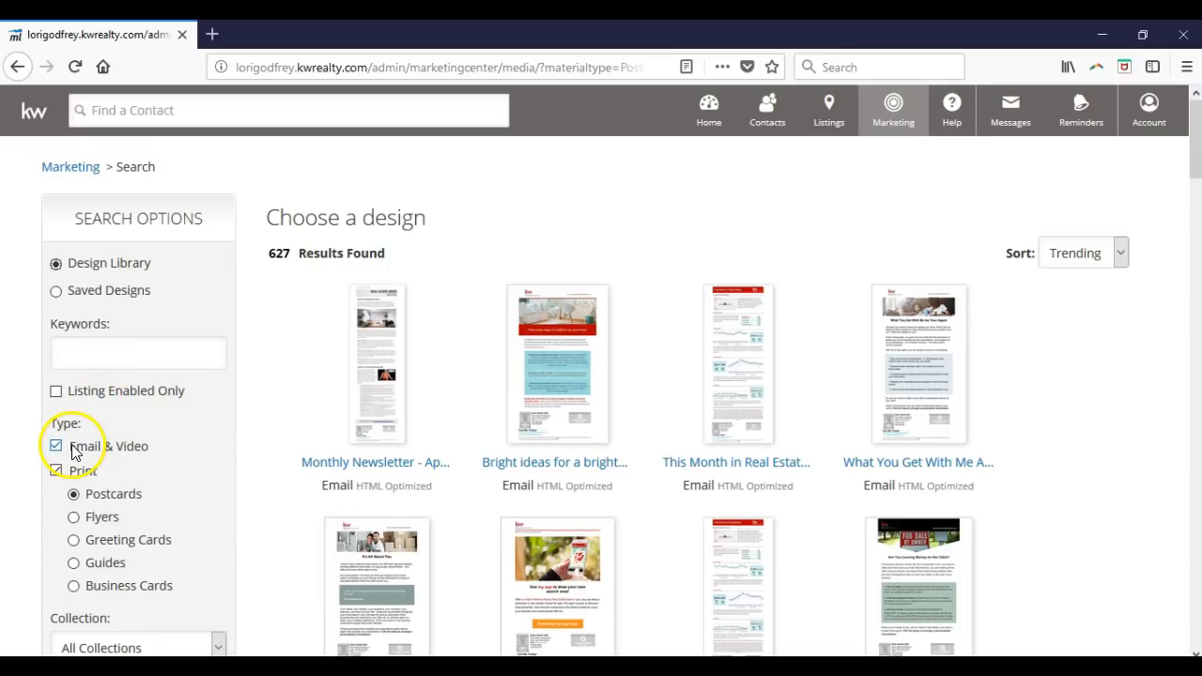
- Step through the Print design types (Flyers, Greeting Cards, Guides), ending on Business Cards
left_click(79, 495)
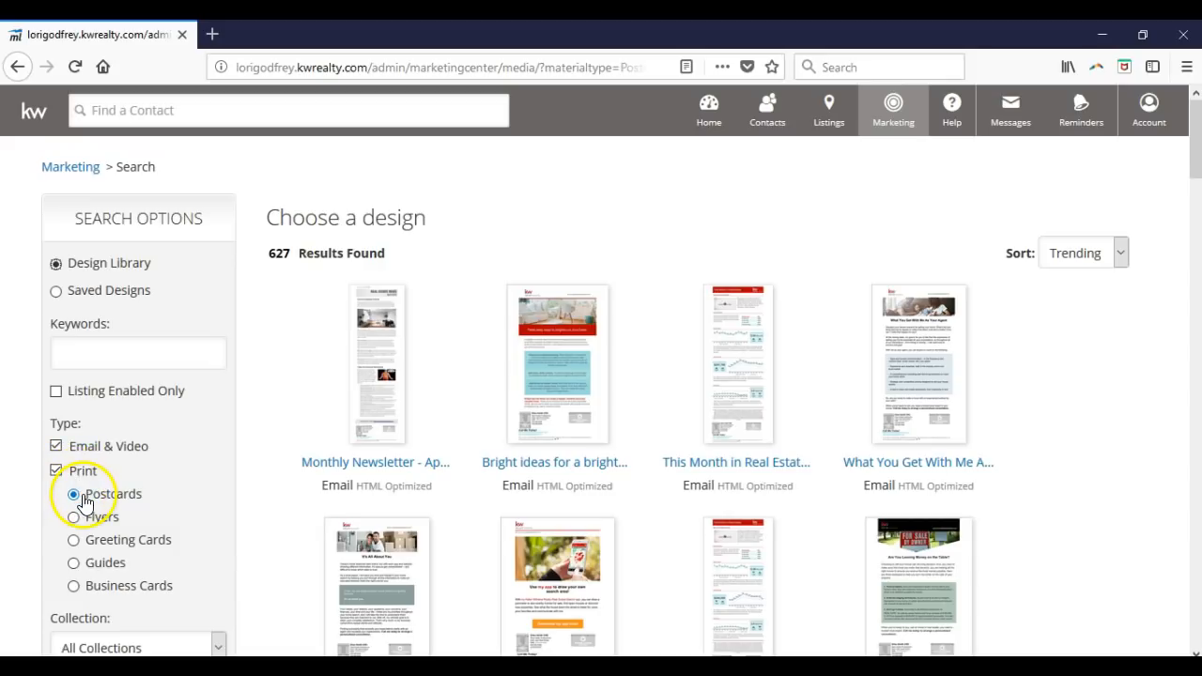
left_click(88, 519)
left_click(94, 540)
left_click(98, 562)
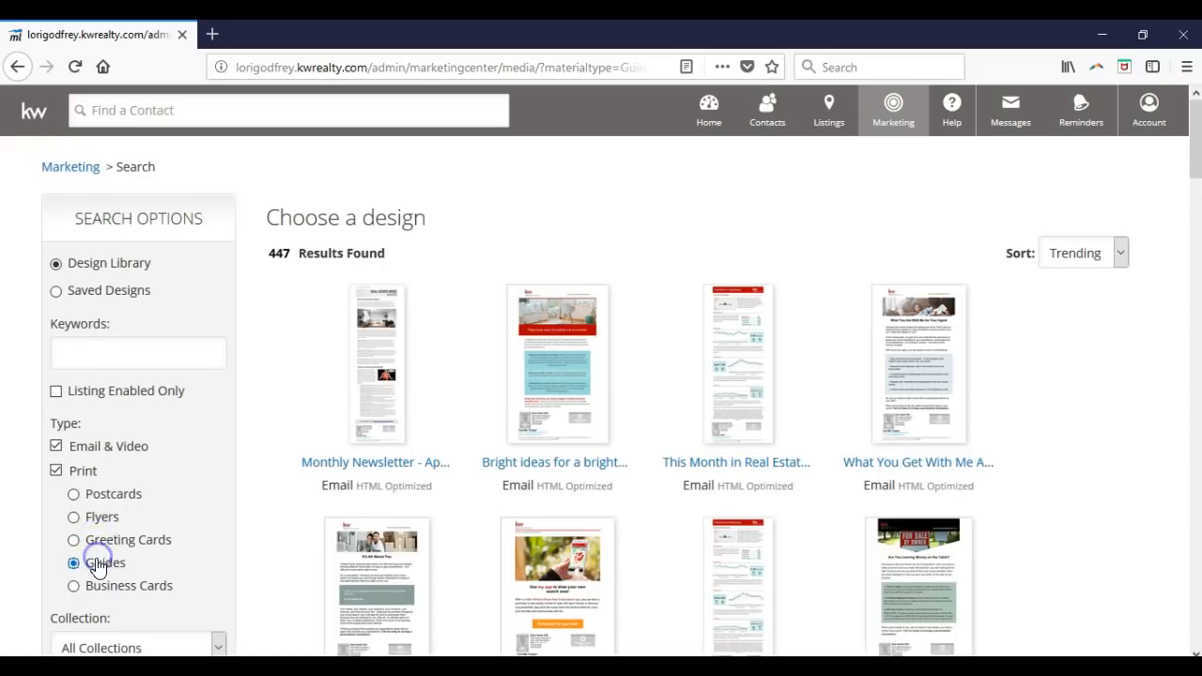
left_click(97, 588)
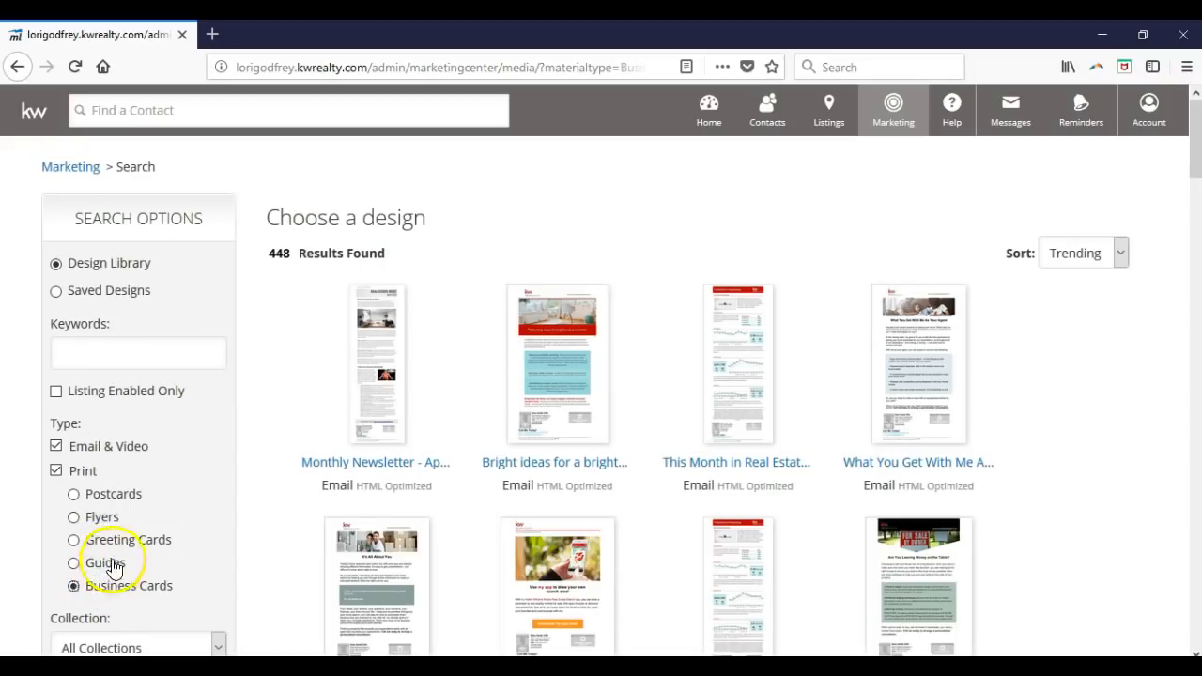
scroll(128, 503, "down", 2)
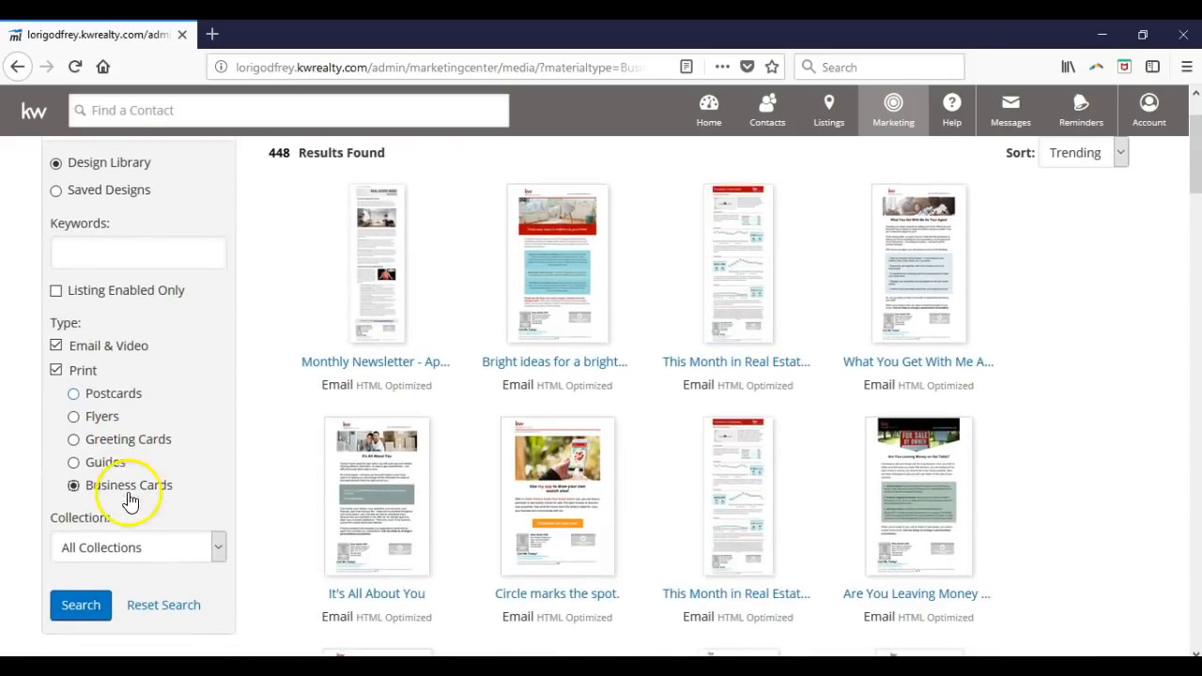
- Keep the collection filter on All Collections, then return to the MyKW home page
left_click(131, 547)
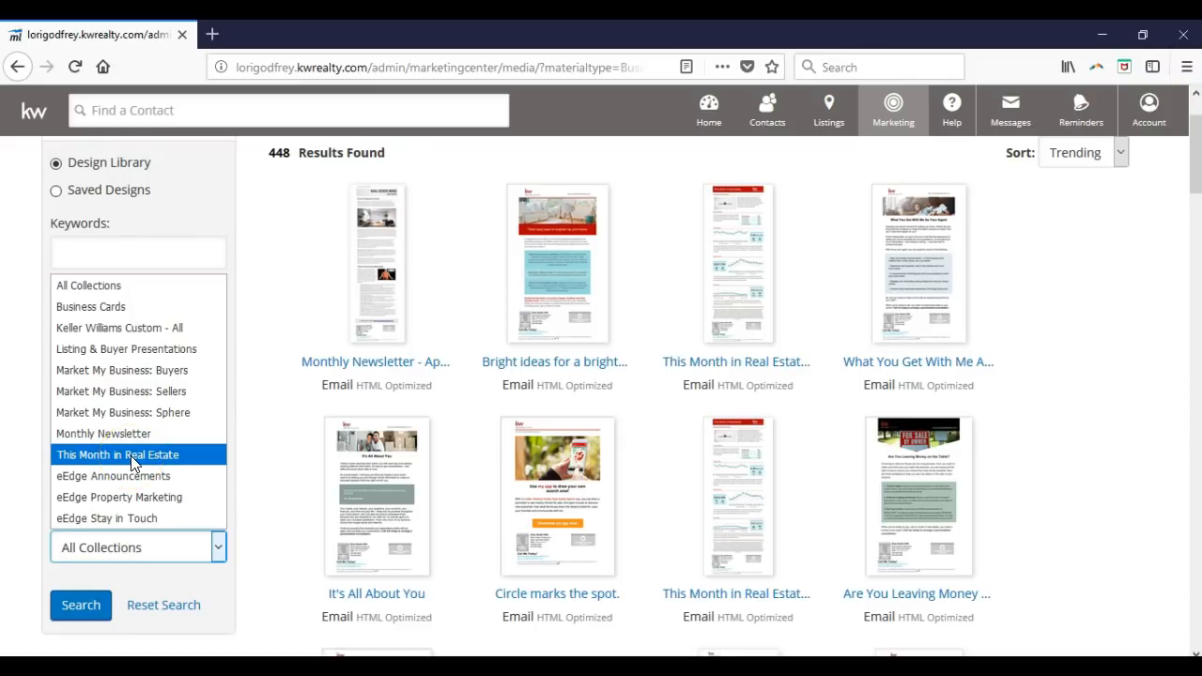
left_click(252, 302)
scroll(207, 273, "up", 2)
left_click(34, 122)
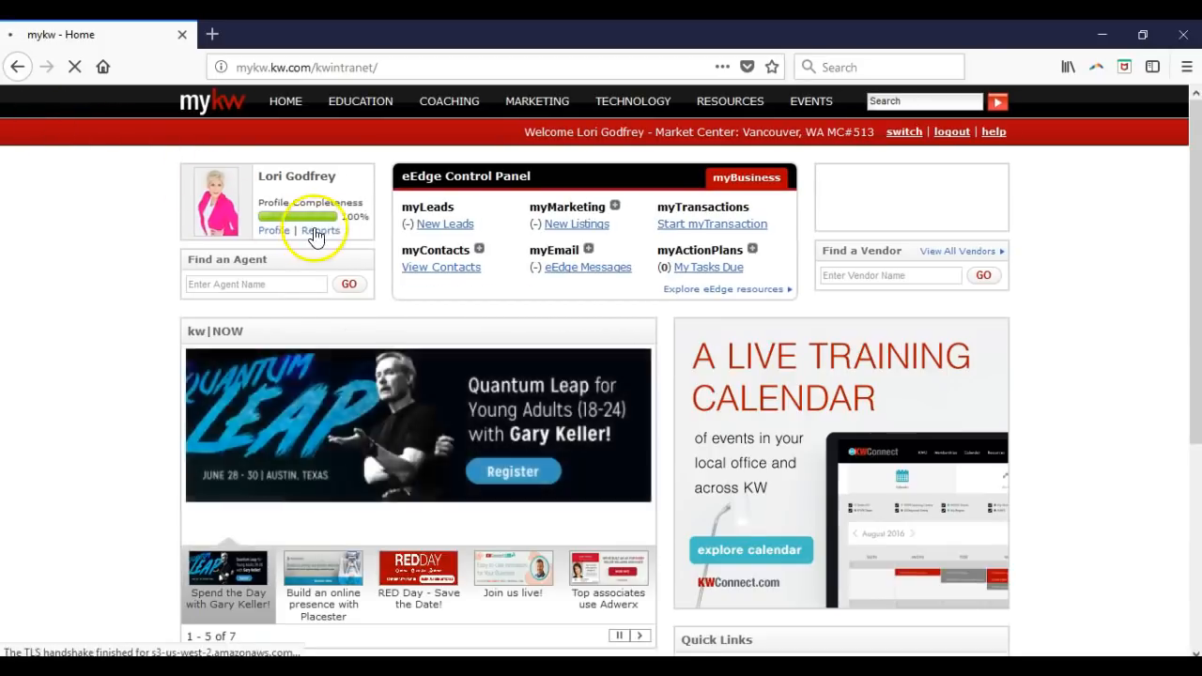
- Expand and then collapse the myMarketing options in the eEdge Control Panel
left_click(615, 207)
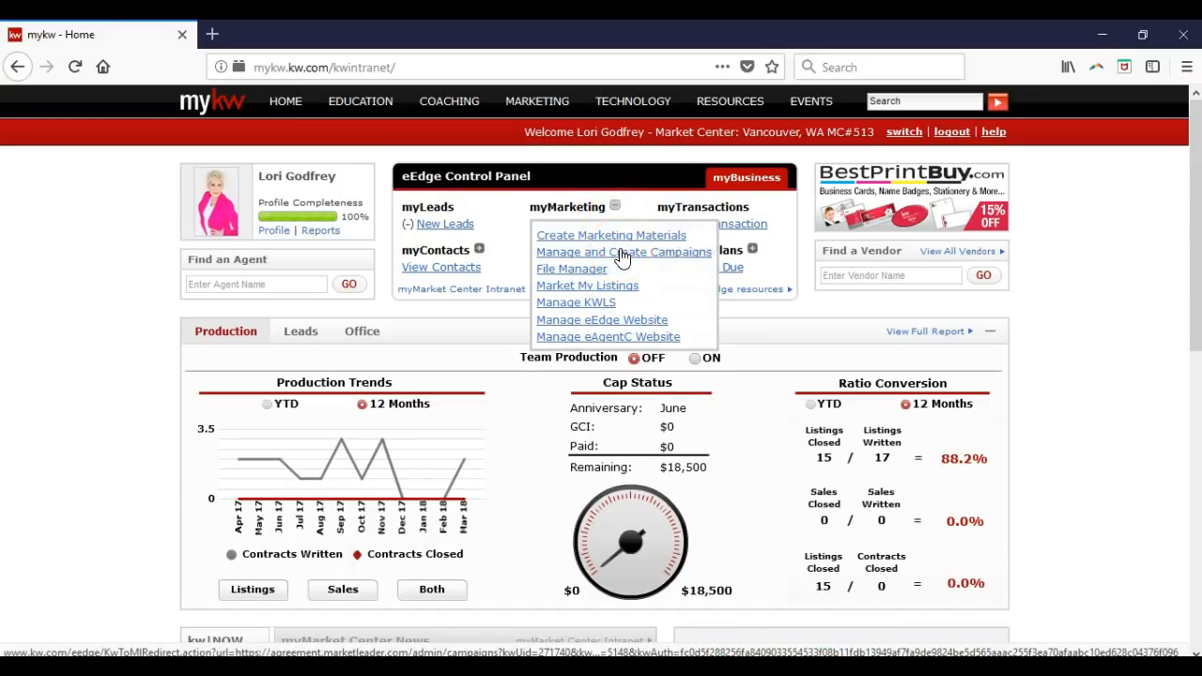
left_click(616, 209)
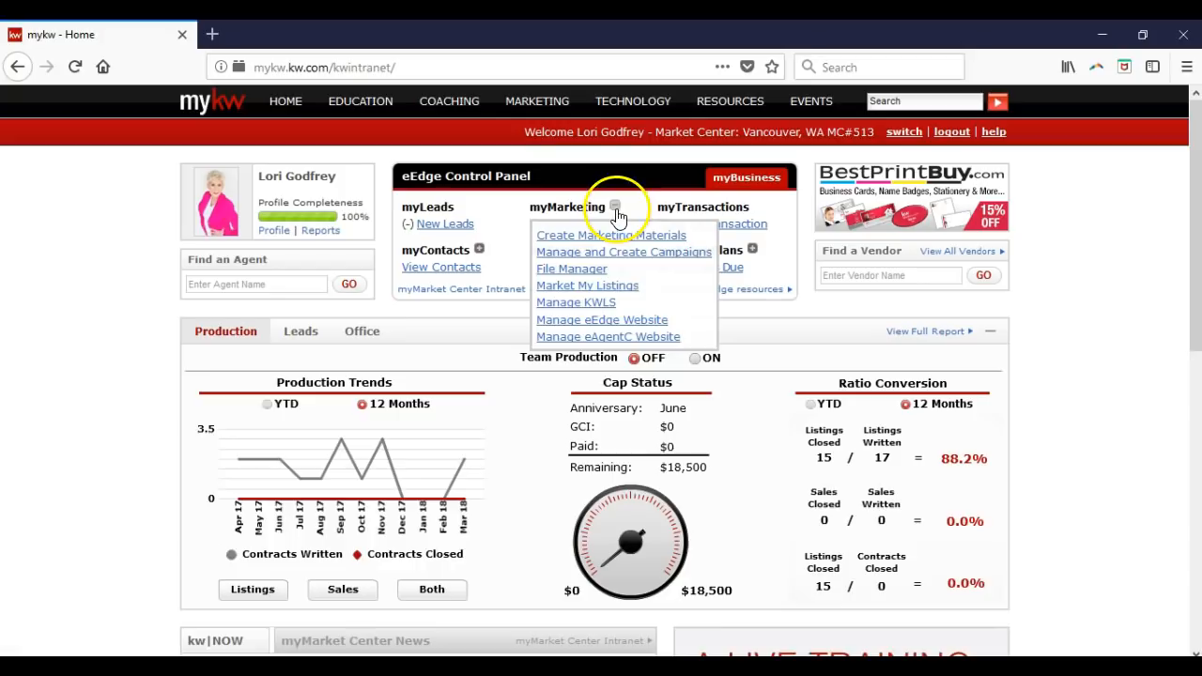